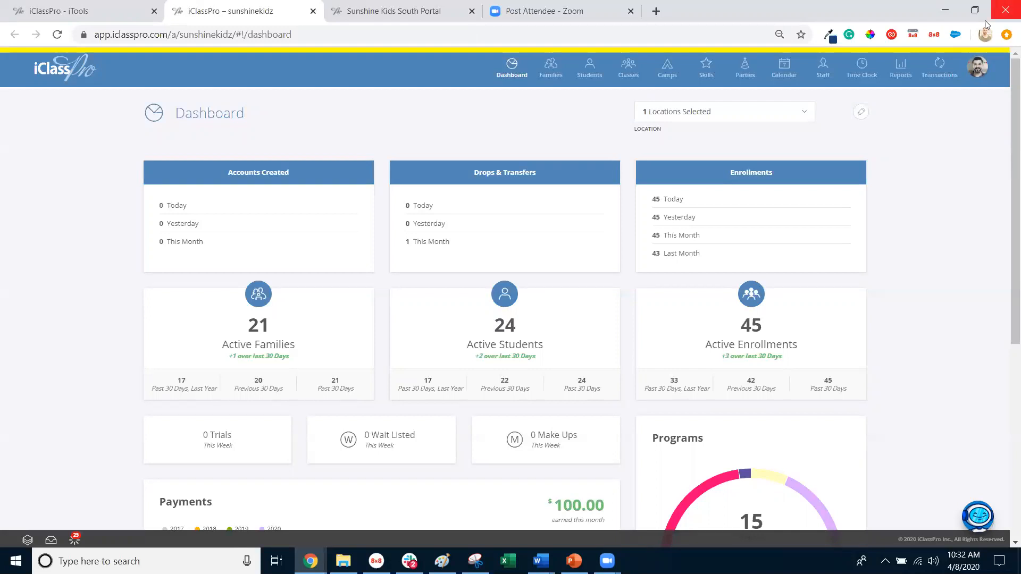
Open the Setup page of the settings and expand its Camp Settings section.
left_click(980, 74)
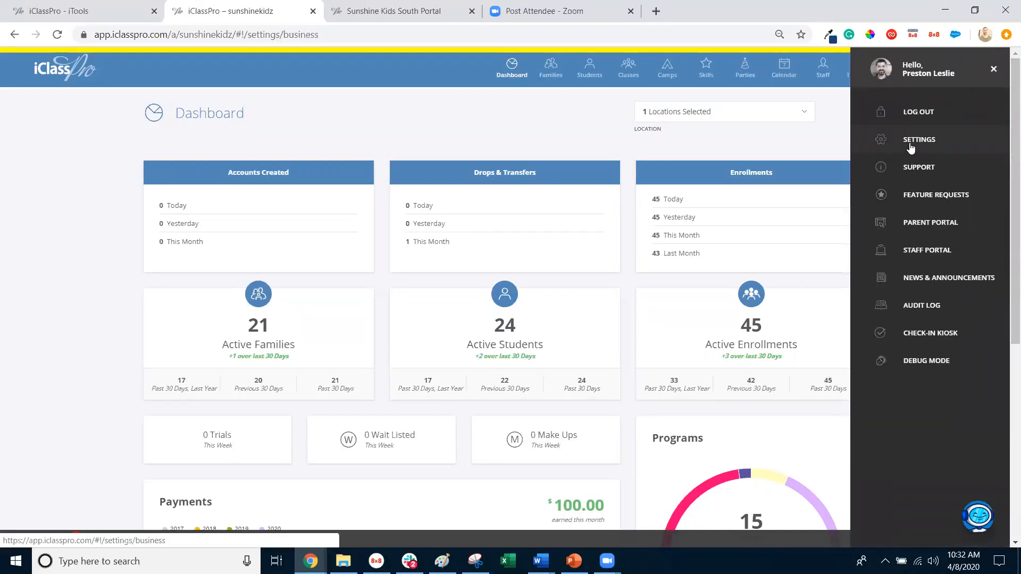
left_click(911, 145)
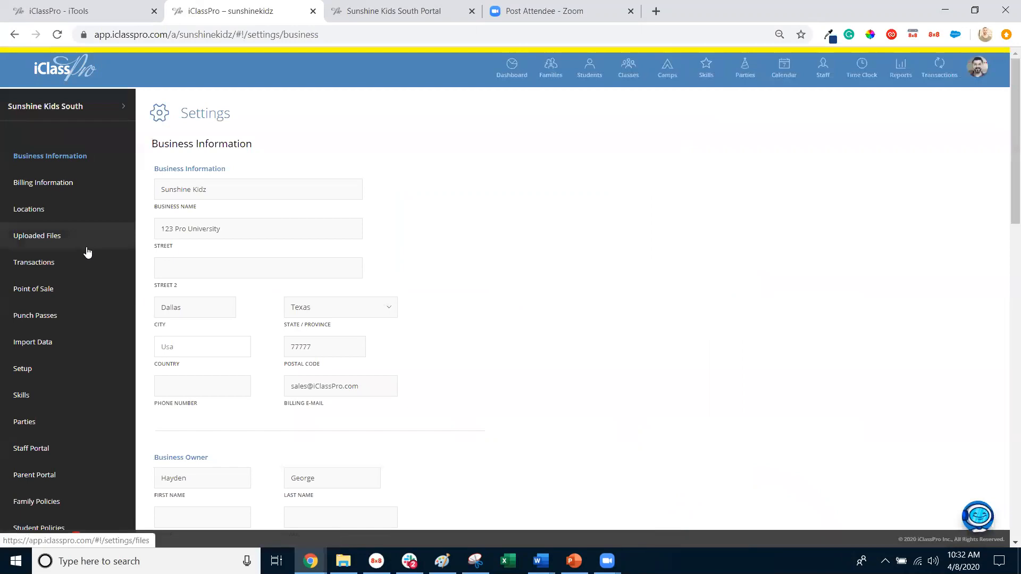
left_click(47, 374)
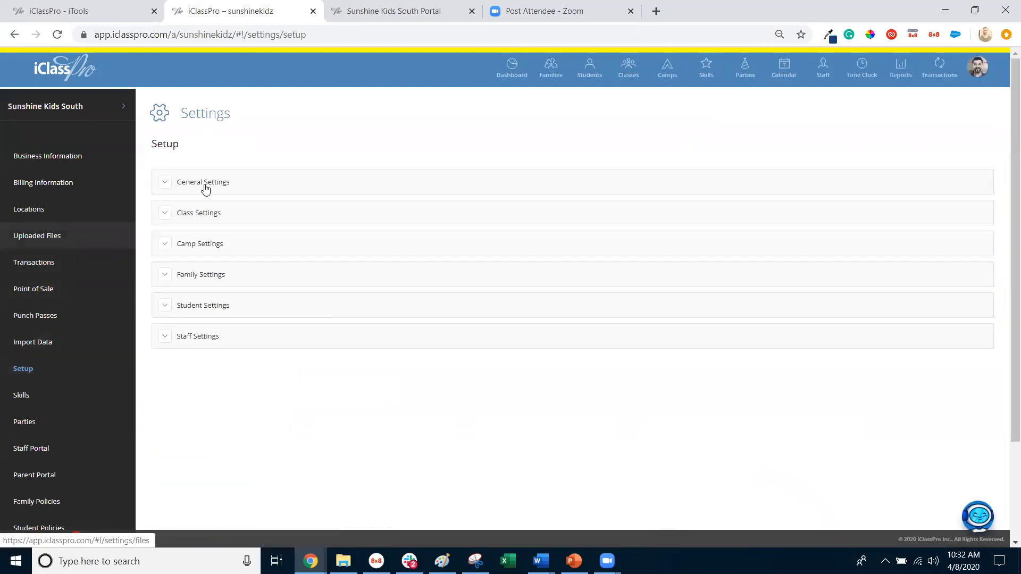
left_click(209, 253)
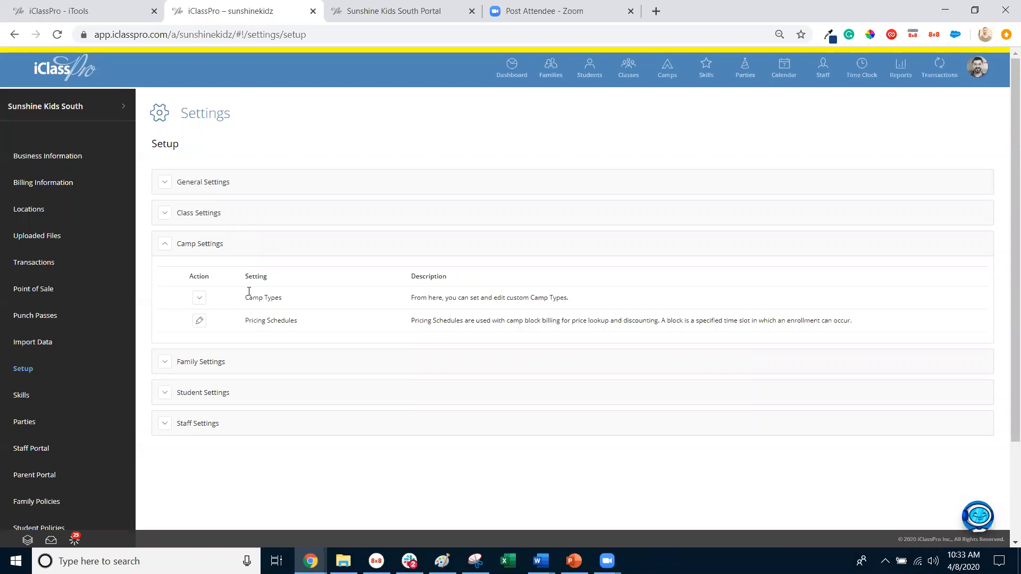
Read the Camp Types description, expand Camp Types and show all entries in the list.
left_click_drag(244, 296, 583, 299)
left_click(585, 294)
left_click(199, 298)
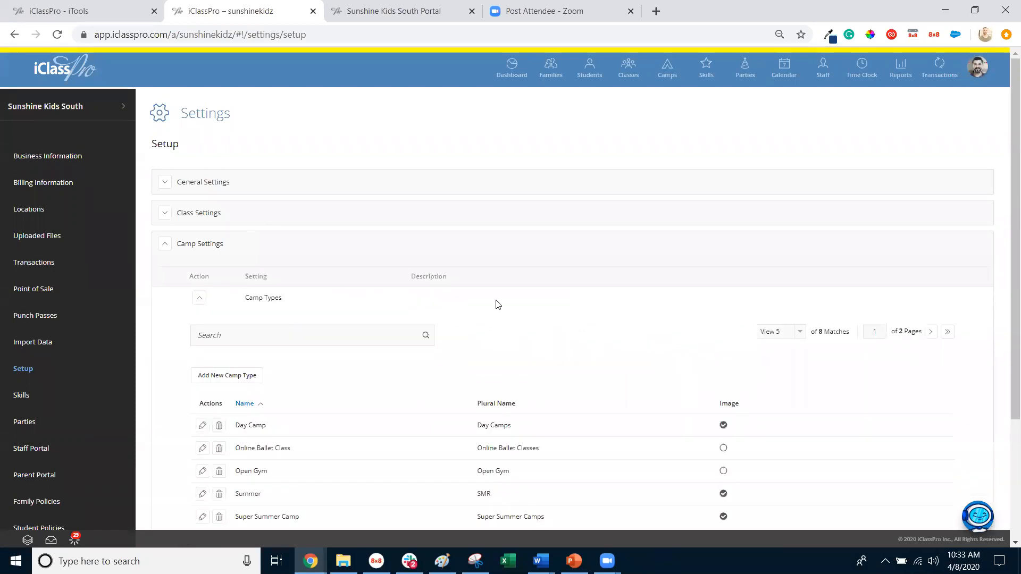
scroll(589, 292, "down", 3)
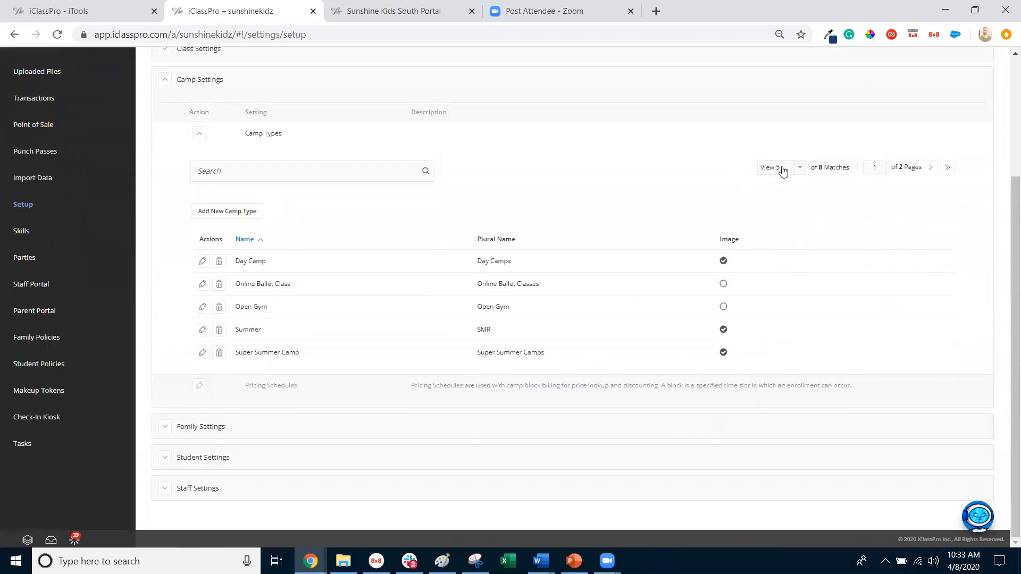
left_click(783, 189)
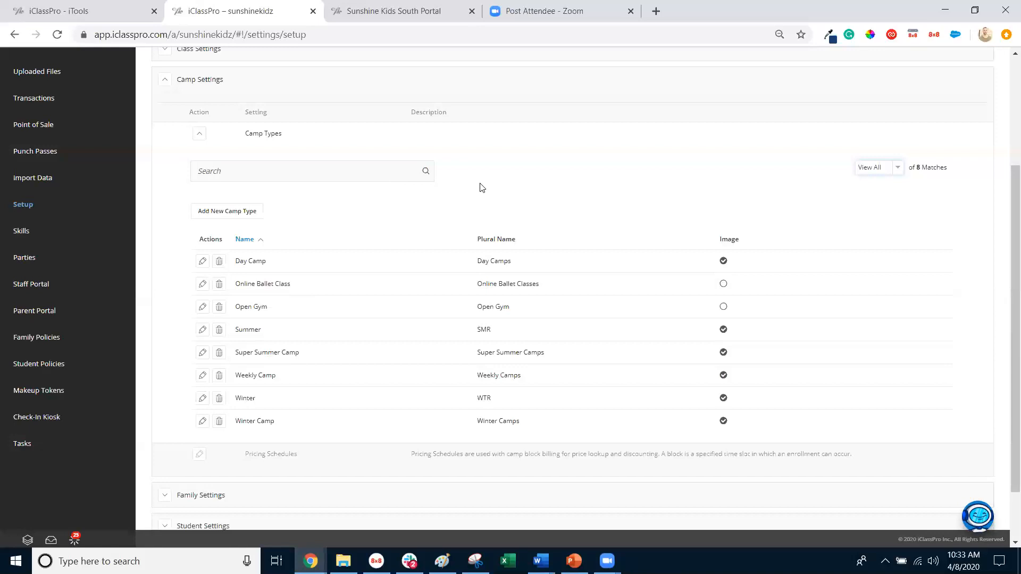
Collapse Camp Types and read the description of the Pricing Schedules setting.
left_click(198, 140)
left_click_drag(239, 157, 367, 157)
left_click_drag(442, 154, 853, 158)
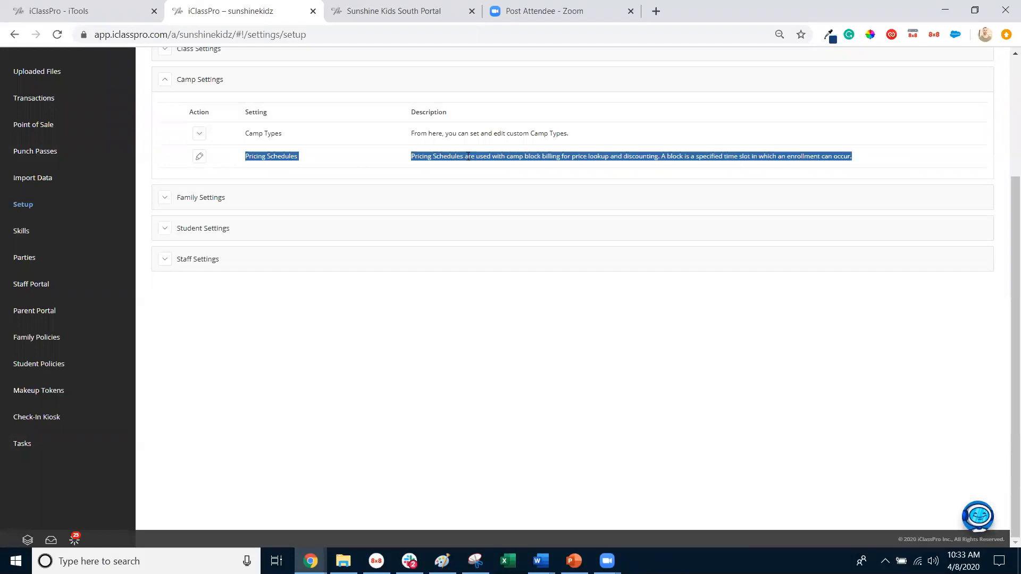
left_click(355, 163)
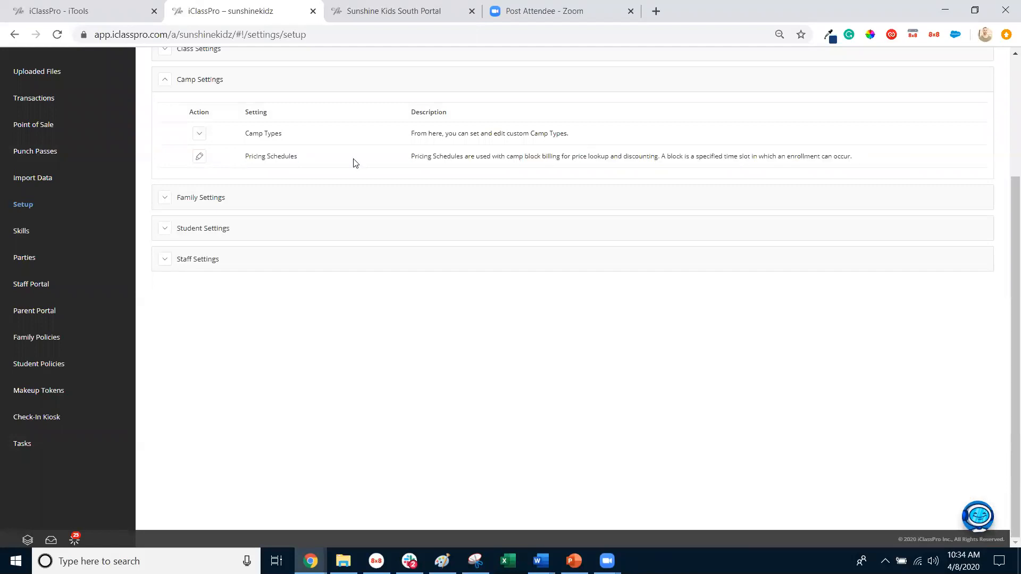
Open the Day Camps pricing schedule and look over its details down to the Students / Attendees table.
left_click(199, 157)
left_click_drag(418, 185, 464, 114)
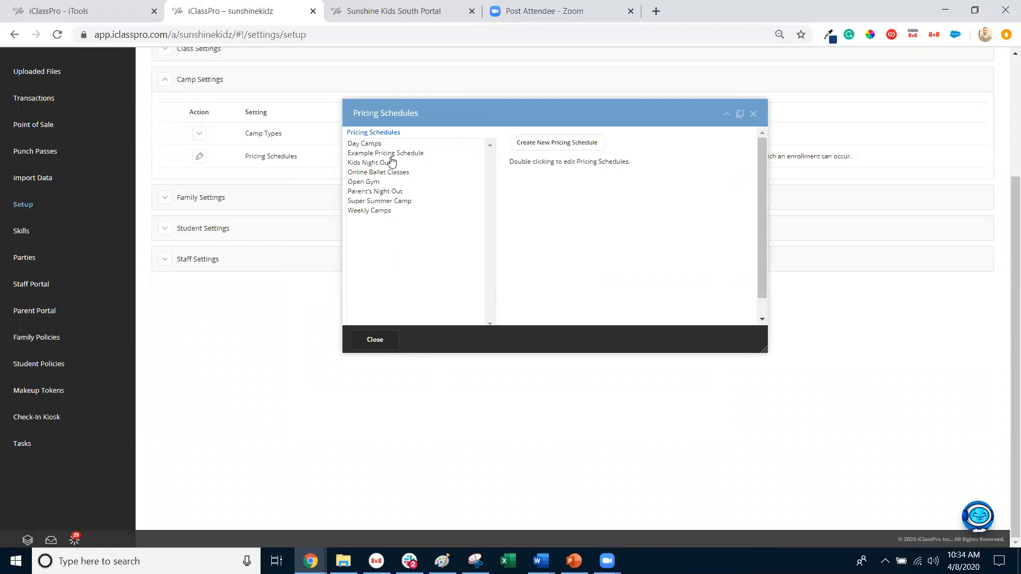
double_click(377, 145)
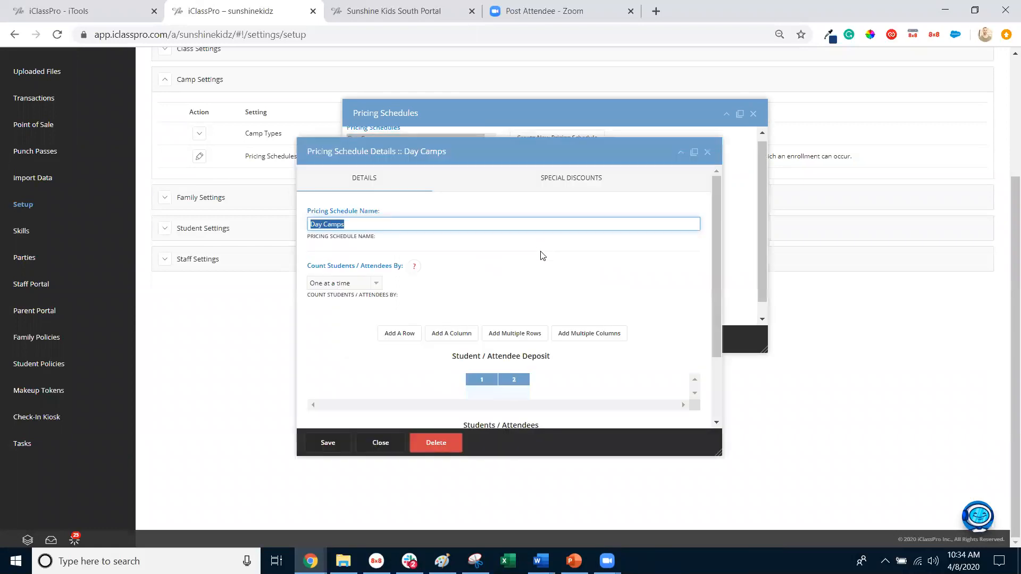
scroll(542, 254, "down", 3)
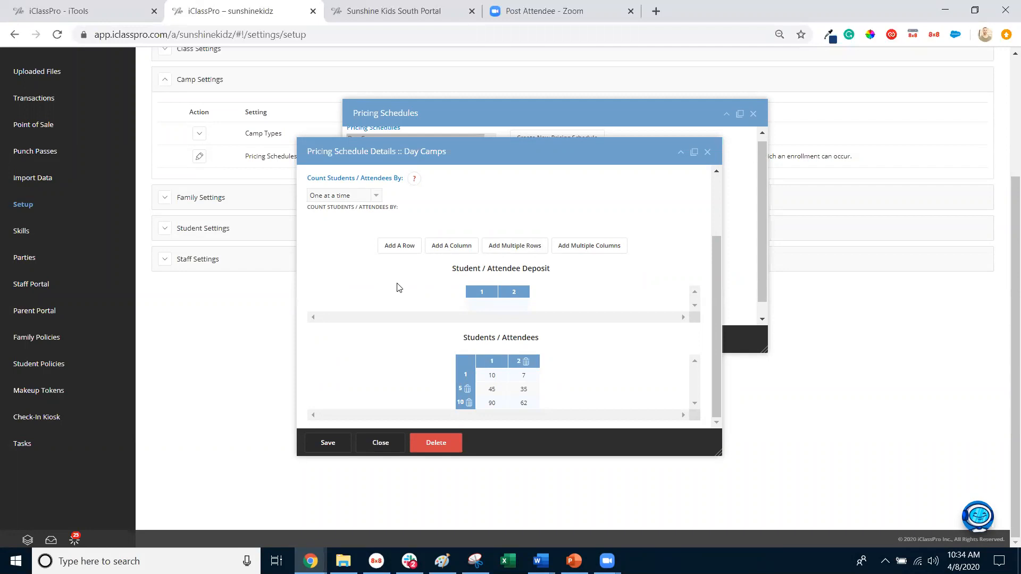
scroll(404, 282, "up", 3)
scroll(471, 271, "down", 3)
left_click_drag(474, 146, 574, 98)
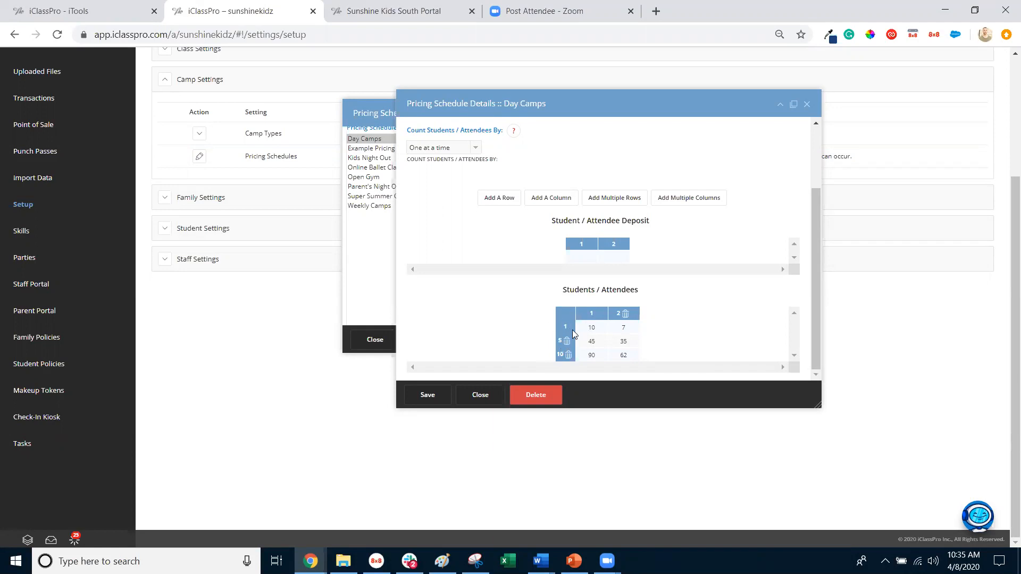
Examine the Day Camps prices for the first and second student at 1, 5 and 10 blocks.
double_click(590, 326)
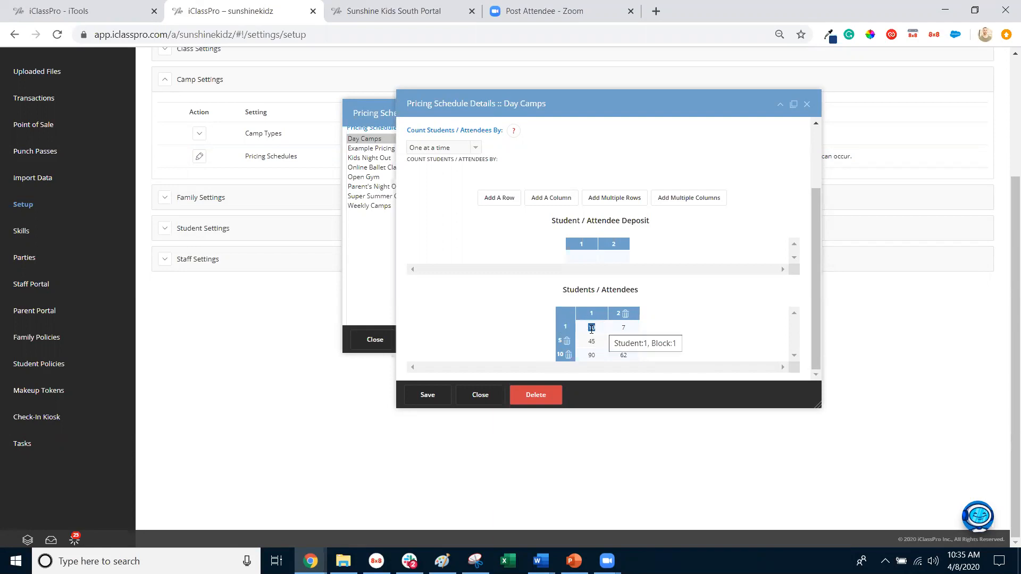
left_click(585, 341)
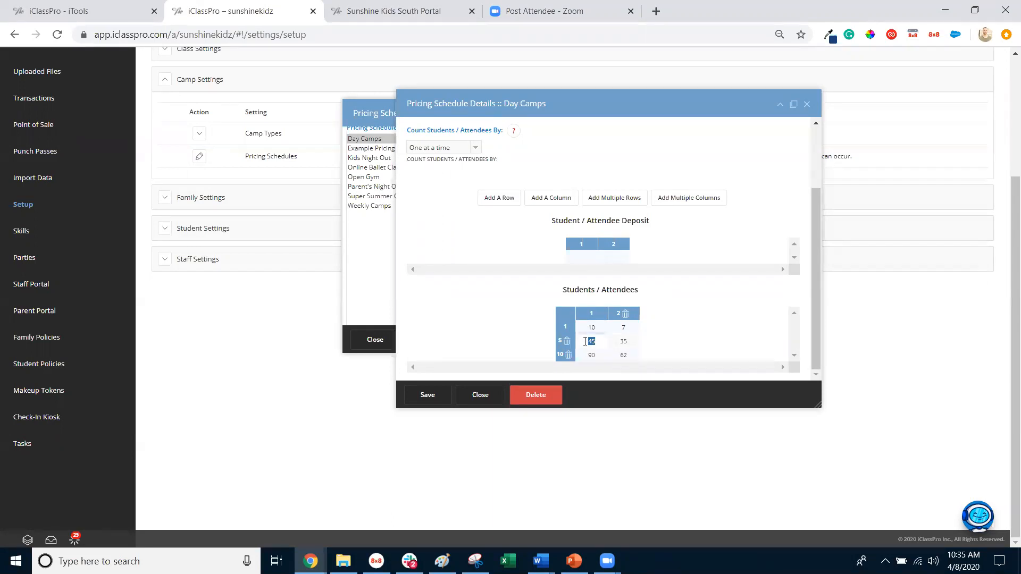
left_click(589, 355)
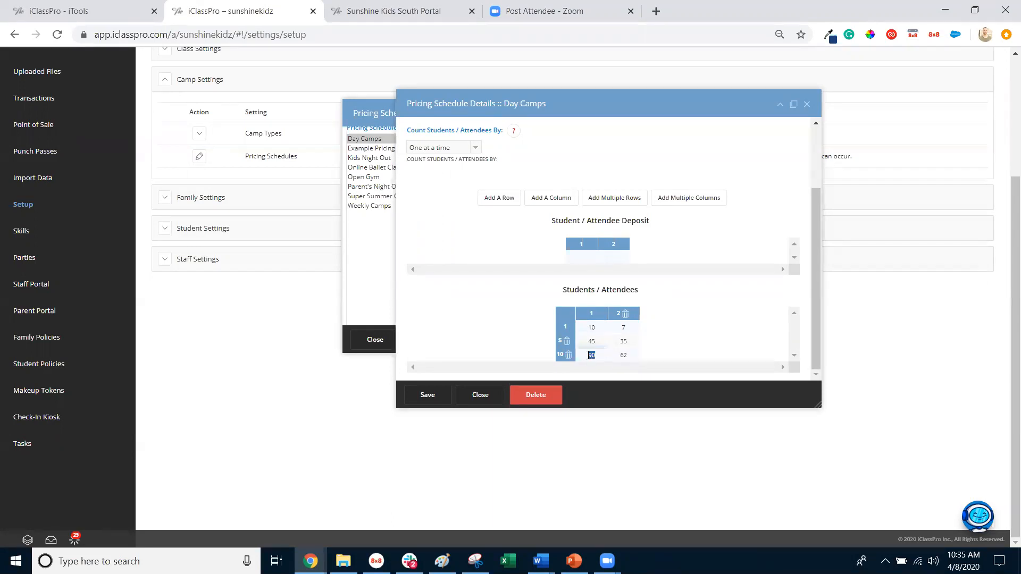
left_click(600, 328)
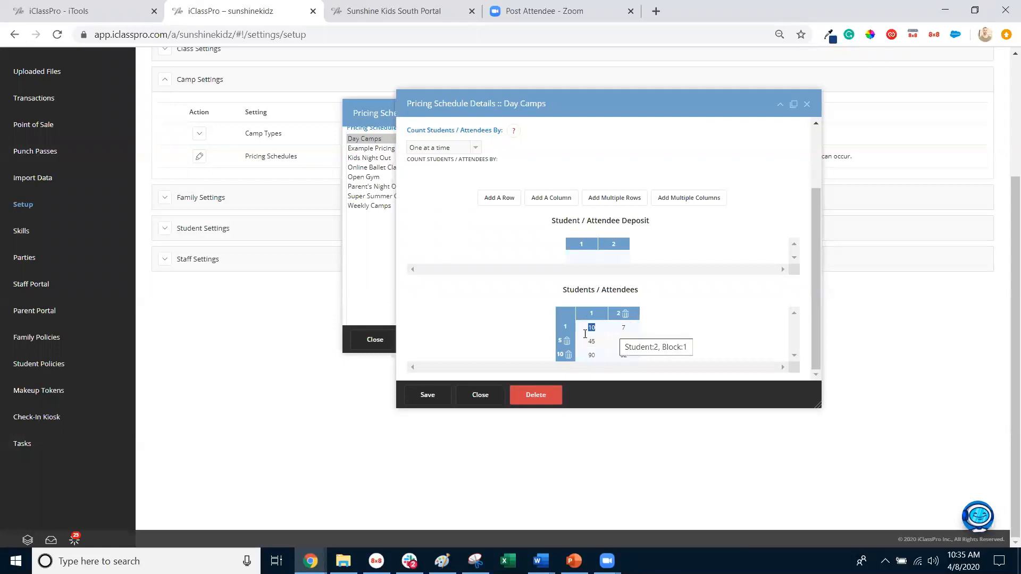
left_click(622, 330)
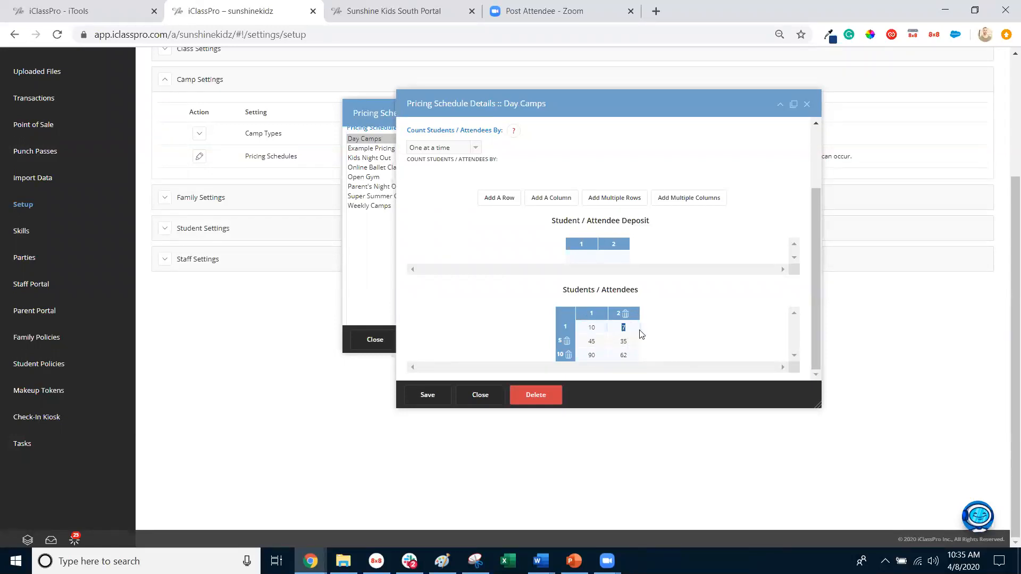
left_click(626, 343)
left_click(632, 355)
left_click(631, 327)
left_click(594, 328)
left_click(592, 332)
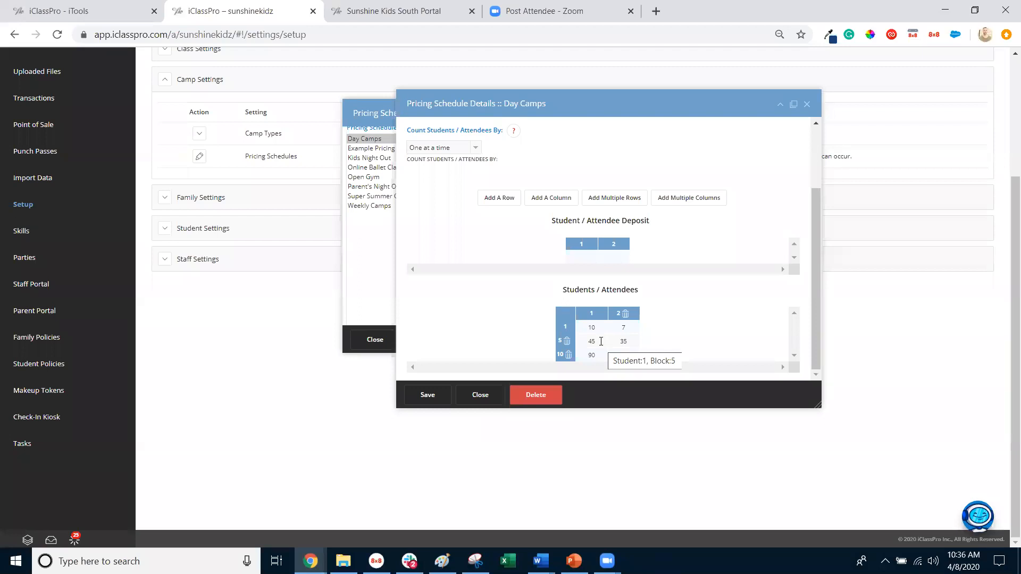
Compare the first student's 5-block and 10-block Day Camps prices, and close the schedule without saving.
double_click(595, 354)
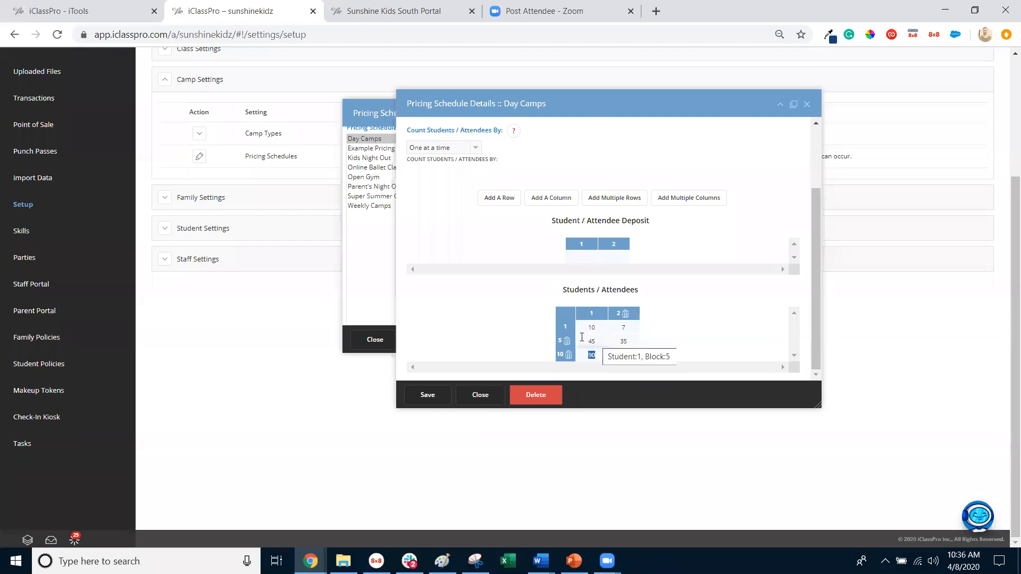
double_click(591, 341)
double_click(598, 356)
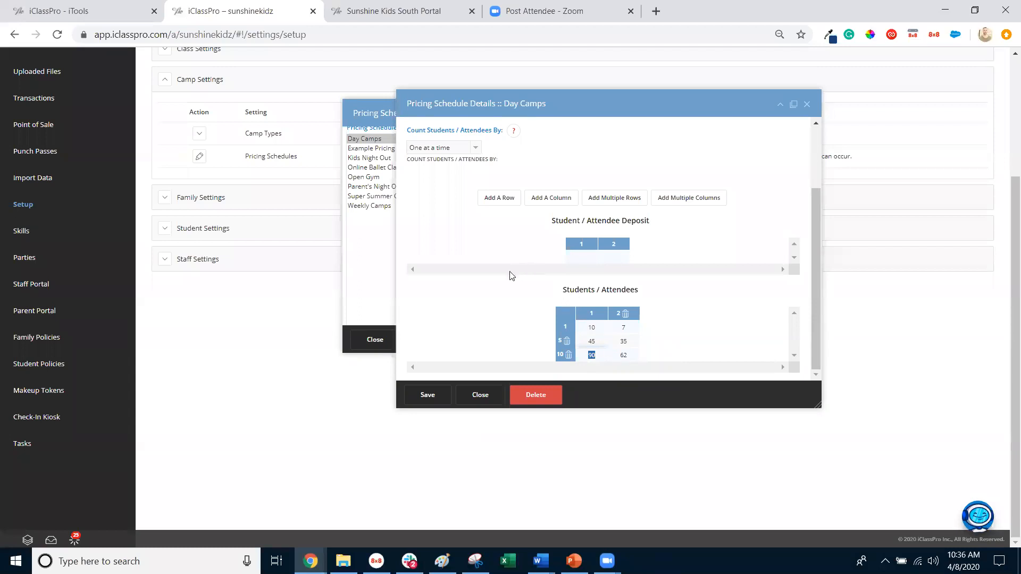
left_click(542, 299)
left_click_drag(545, 94, 571, 97)
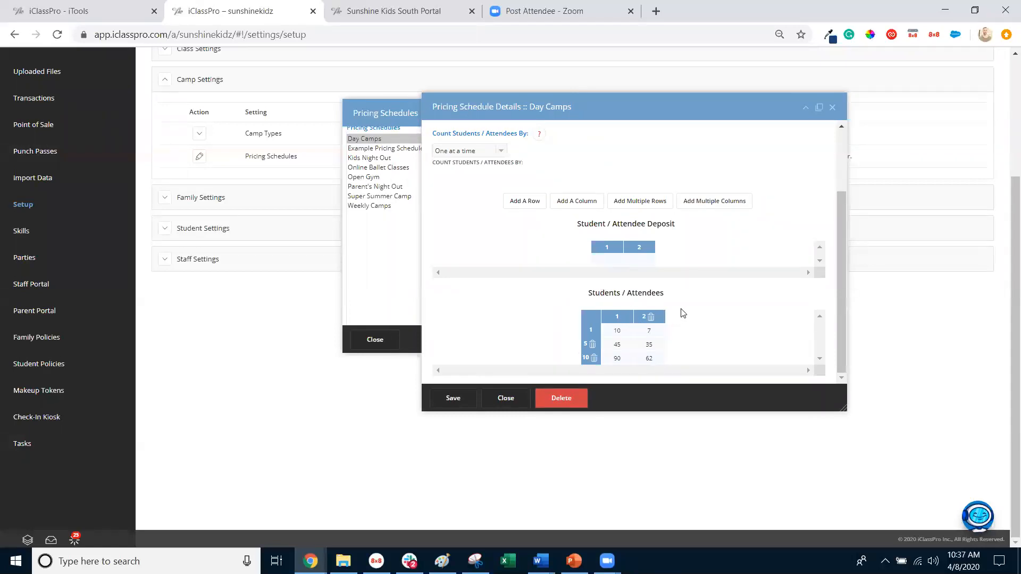
left_click_drag(608, 104, 638, 101)
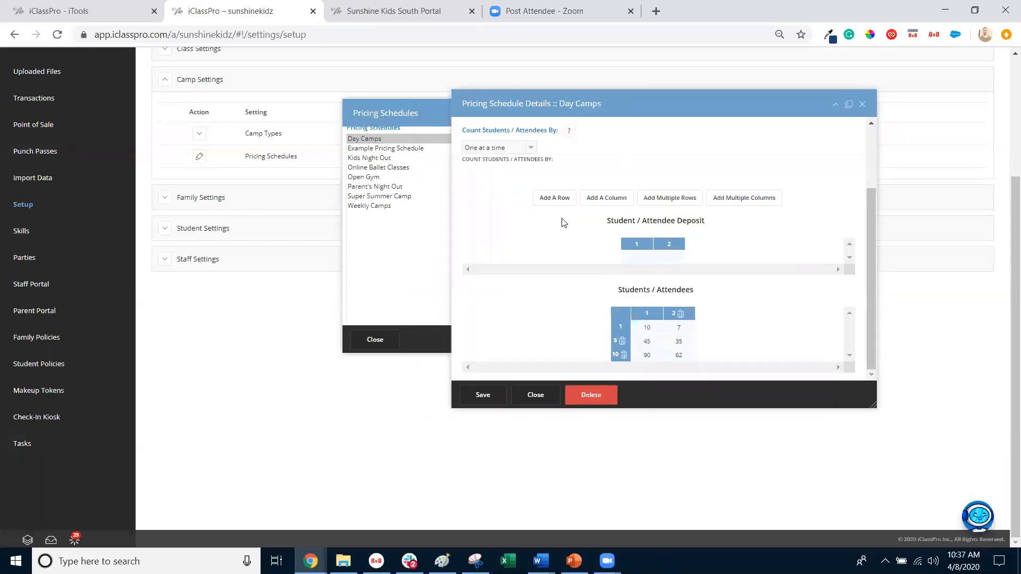
left_click(535, 395)
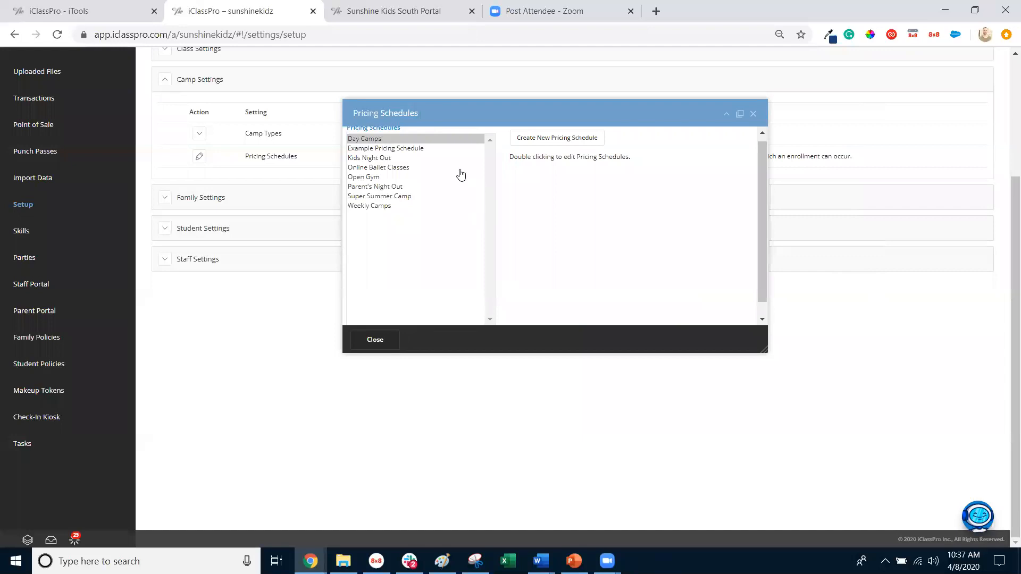
Open the Weekly Camps pricing schedule at its Students / Attendees table.
left_click(368, 140)
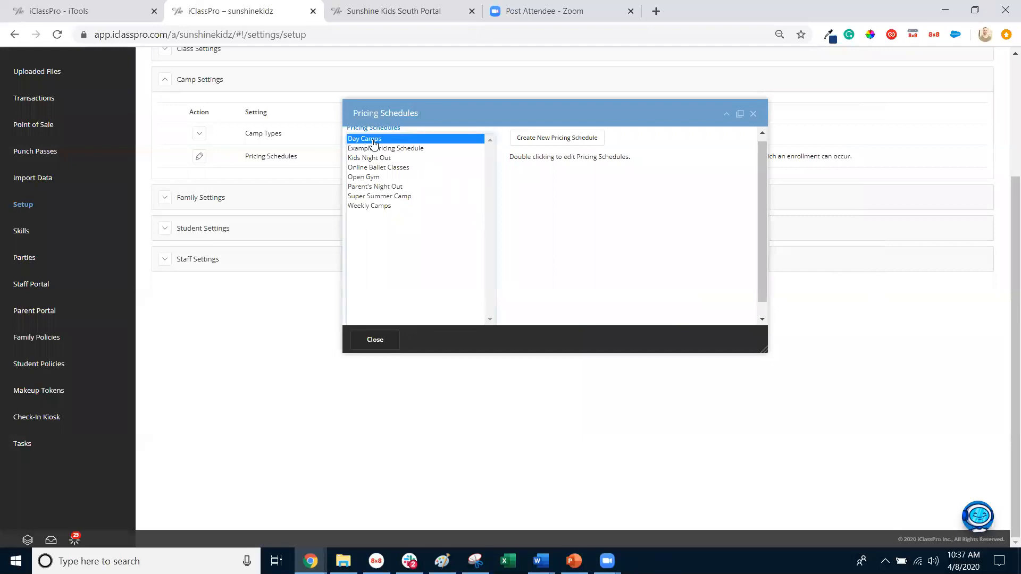
double_click(381, 212)
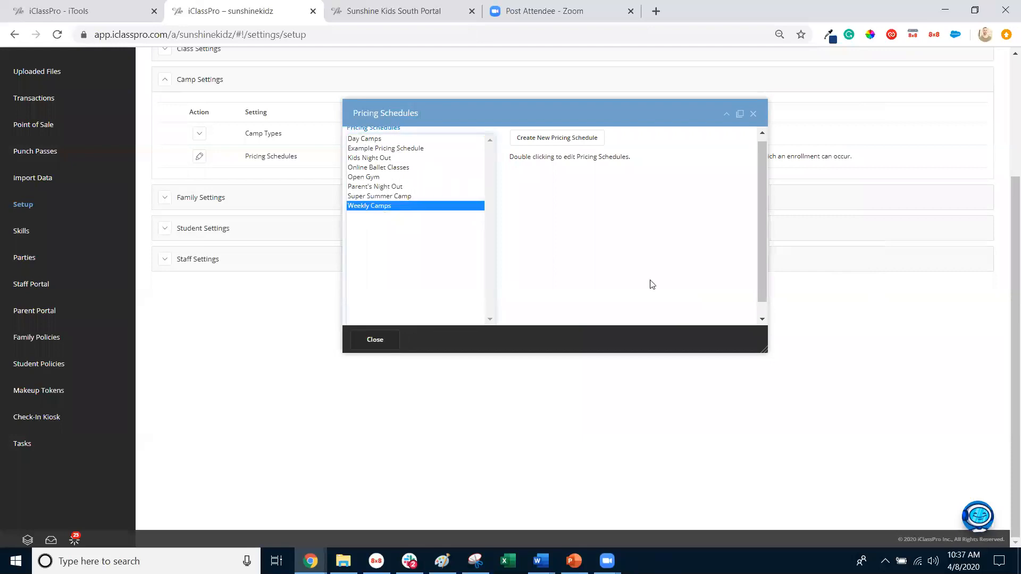
scroll(590, 293, "down", 3)
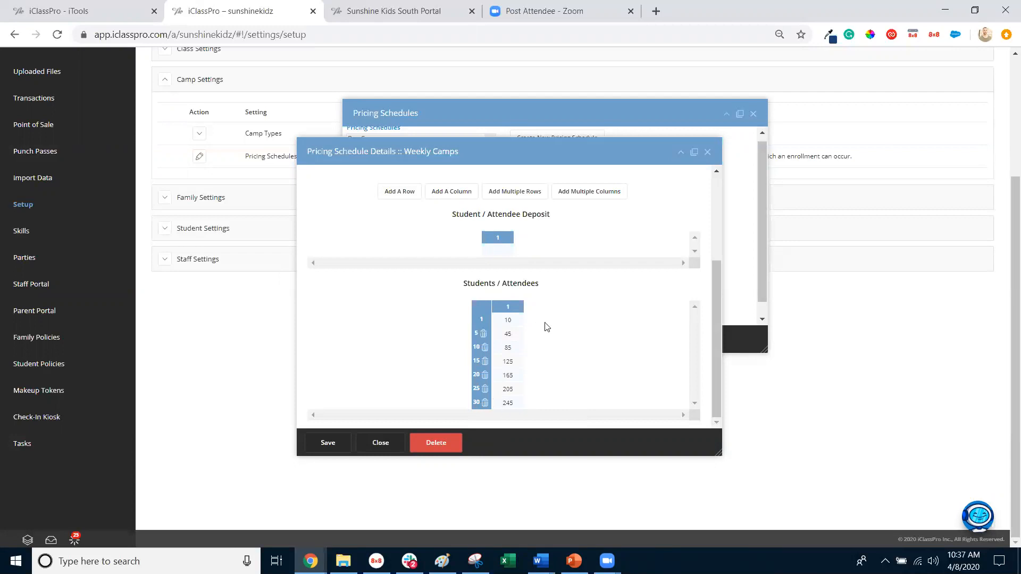
Examine the Weekly Camps prices for 1, 5, 10 and 15 blocks, and close the schedule without saving.
left_click(519, 320)
left_click(518, 335)
left_click(517, 348)
left_click(515, 362)
left_click(556, 322)
double_click(515, 326)
double_click(519, 332)
left_click(571, 326)
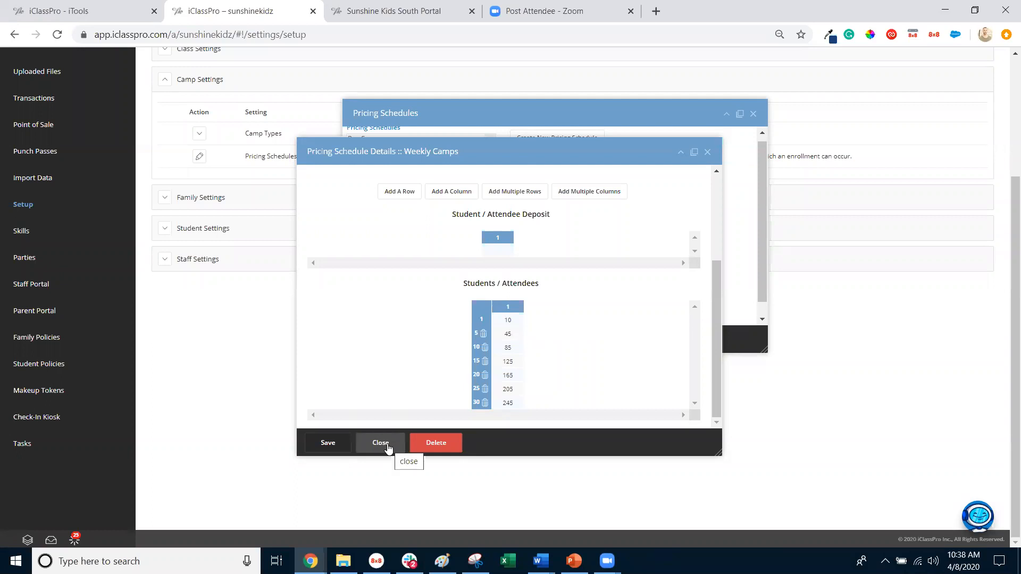
left_click(381, 443)
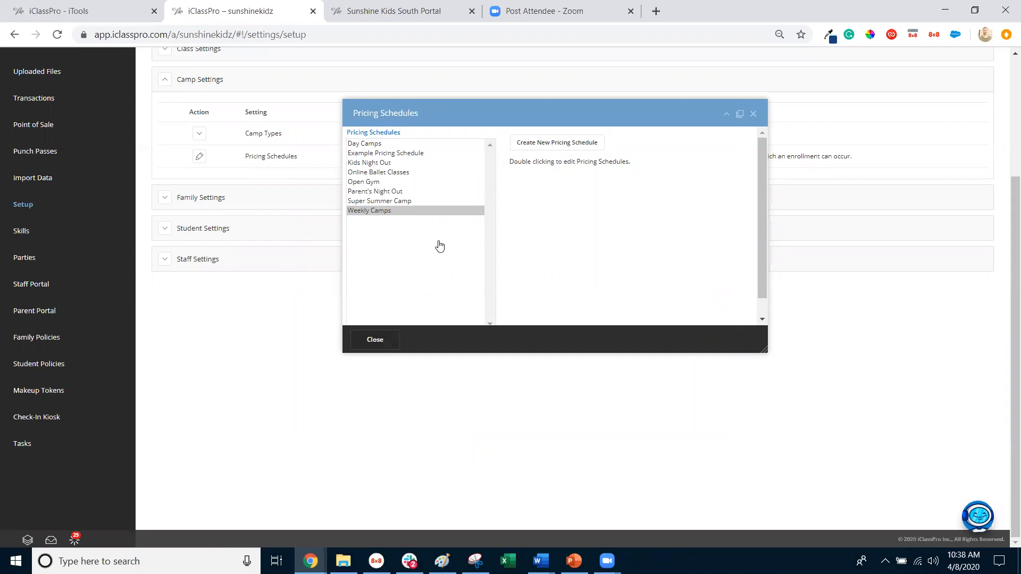
Open the Open Gym pricing schedule and move its dialog so the Students / Attendees table is clear to read.
double_click(380, 191)
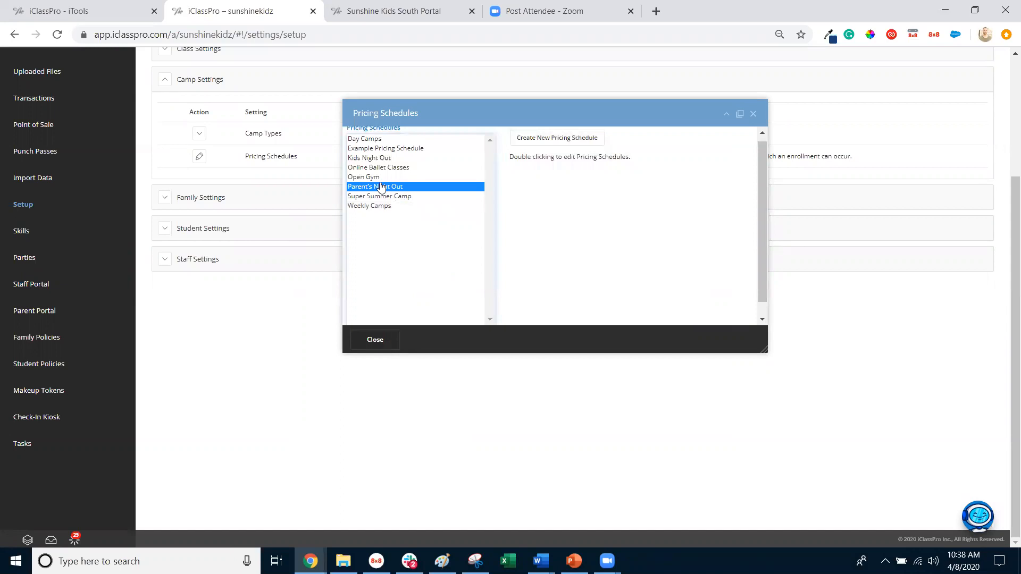
left_click(391, 442)
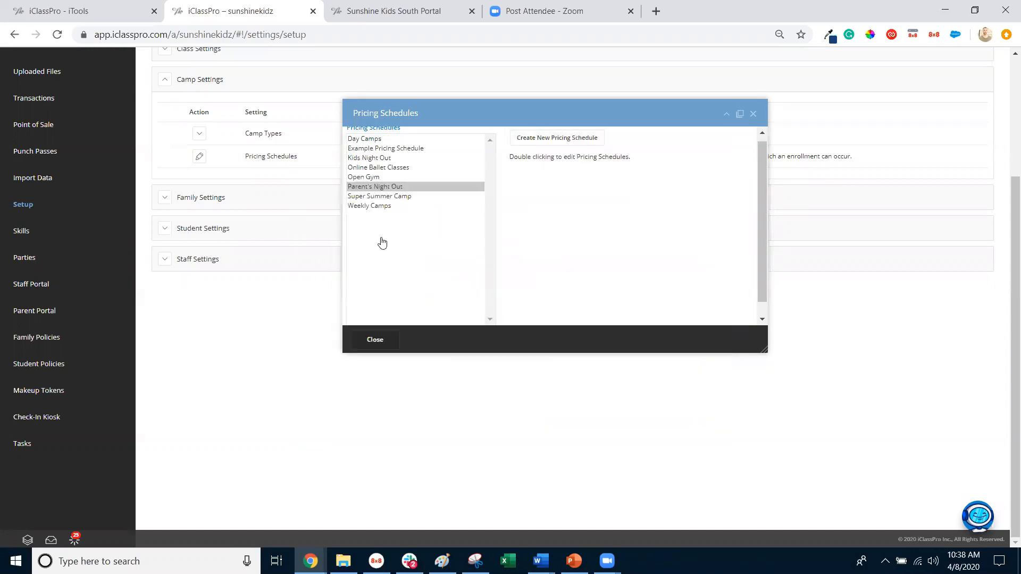
double_click(385, 183)
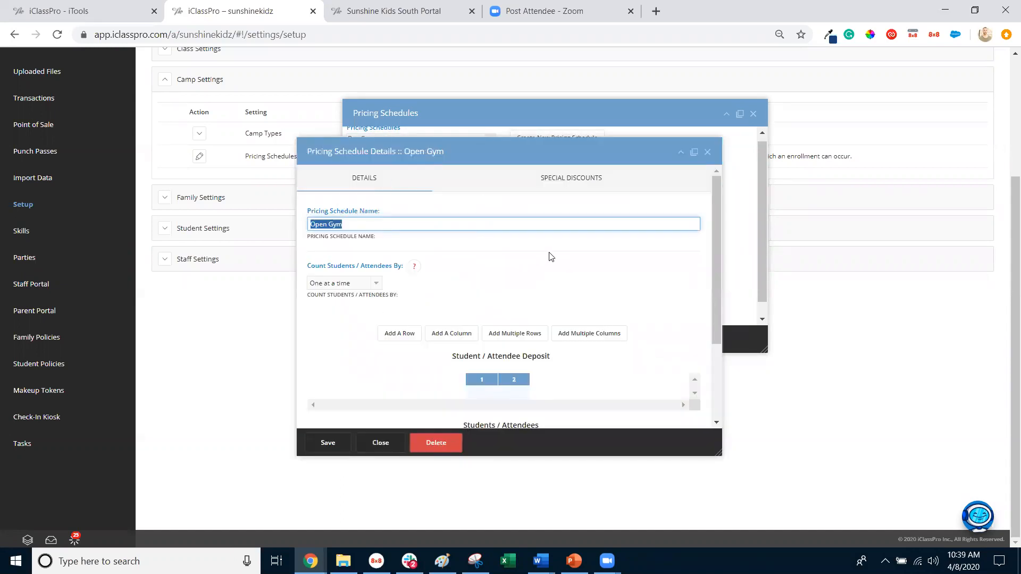
scroll(552, 257, "down", 2)
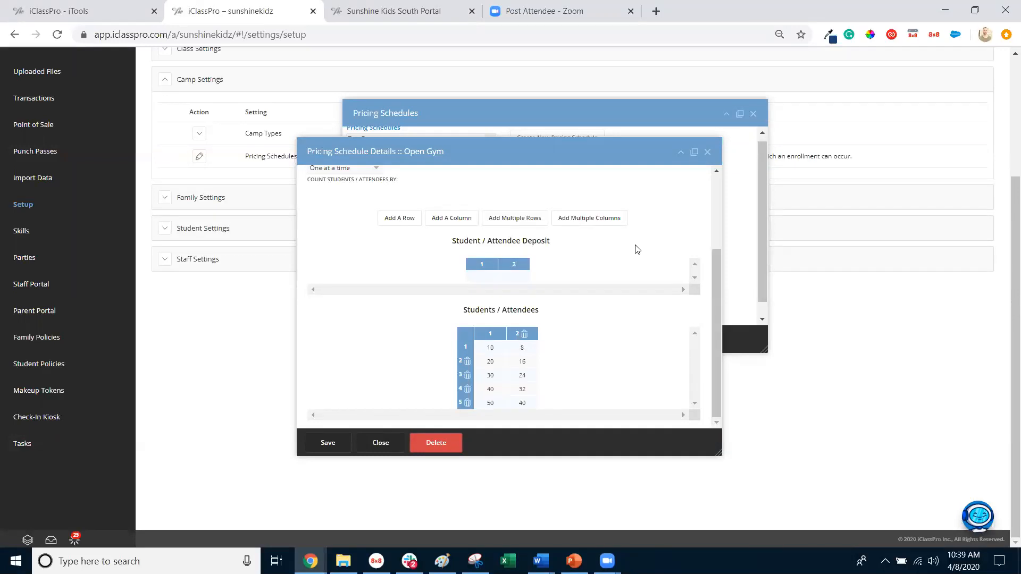
left_click_drag(534, 151, 577, 105)
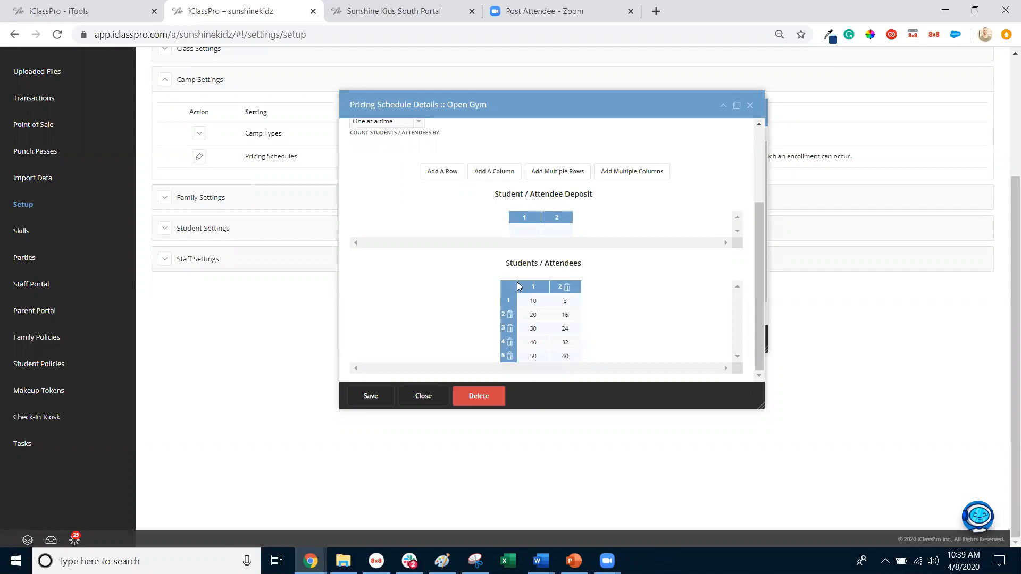
Examine the Open Gym prices for the first student across blocks 1 to 5.
left_click(544, 301)
left_click(542, 315)
left_click(541, 330)
left_click(542, 343)
left_click(541, 357)
left_click(535, 302)
left_click(545, 303)
left_click(540, 314)
key("Down")
key("Down")
key("Down")
Examine the Open Gym prices for the second student across blocks 2 to 5.
left_click(567, 315)
key("Down")
key("Down")
left_click(573, 352)
left_click(596, 285)
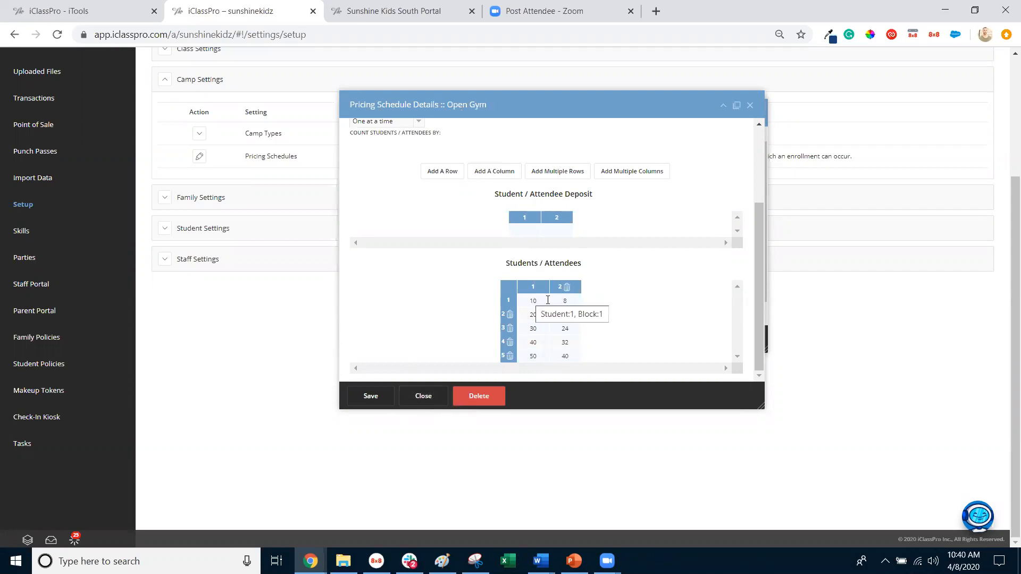
Close the Open Gym schedule, open the Super Summer Camp pricing schedule and move its dialog so the Students / Attendees table is clear to read.
left_click(425, 397)
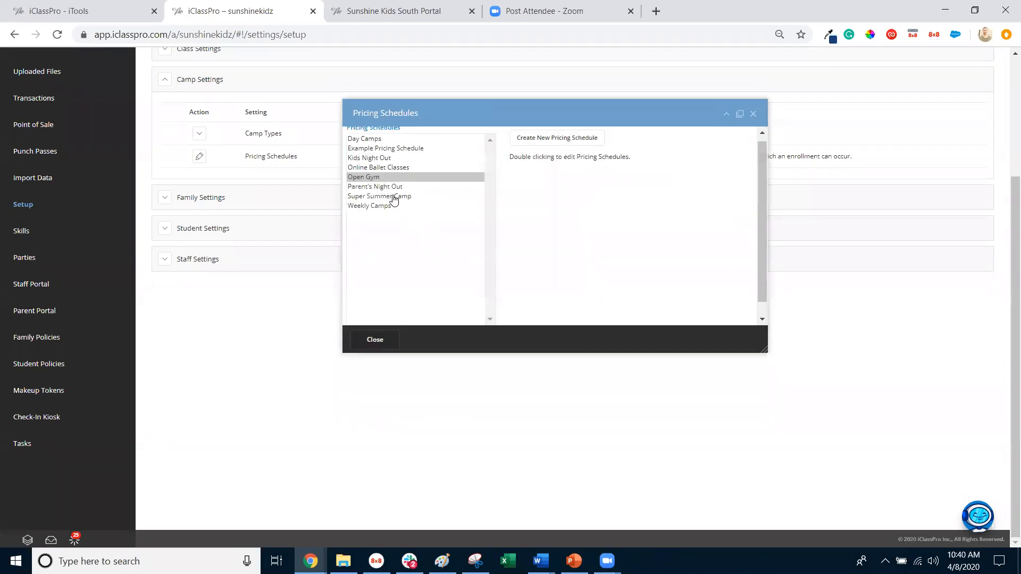
left_click(394, 197)
double_click(393, 197)
scroll(515, 255, "down", 3)
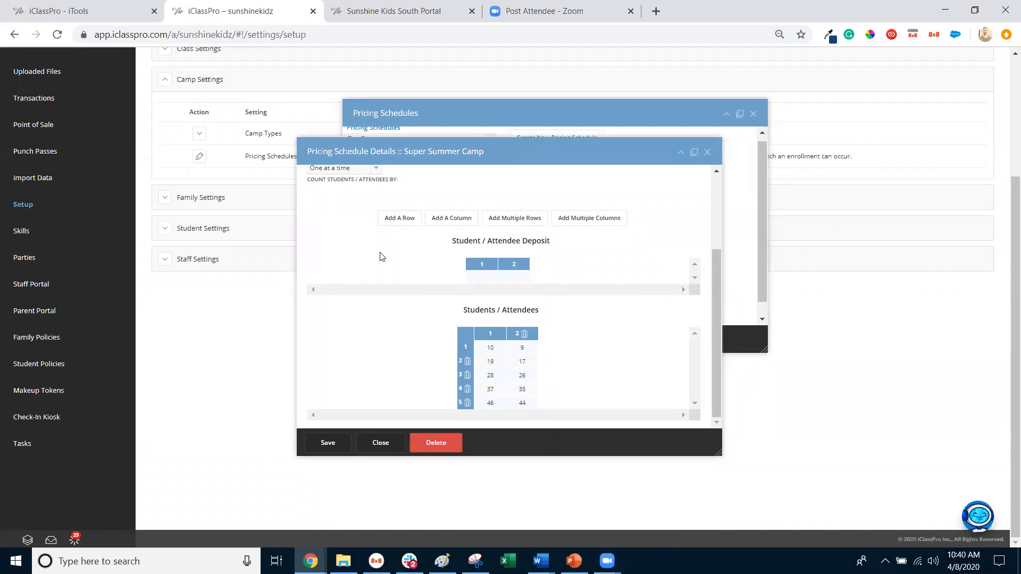
double_click(499, 348)
double_click(499, 361)
left_click_drag(485, 152, 518, 114)
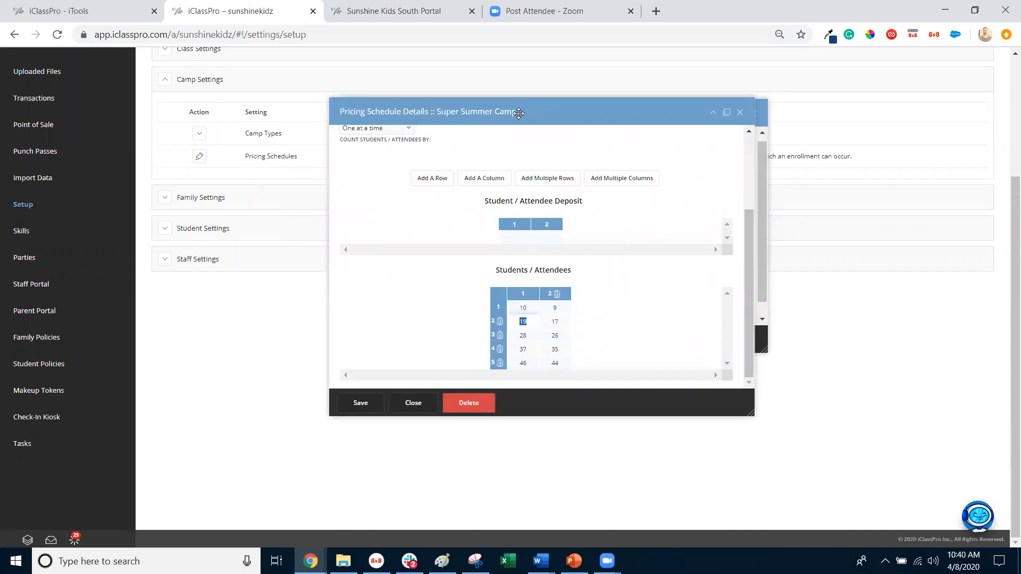
left_click(633, 280)
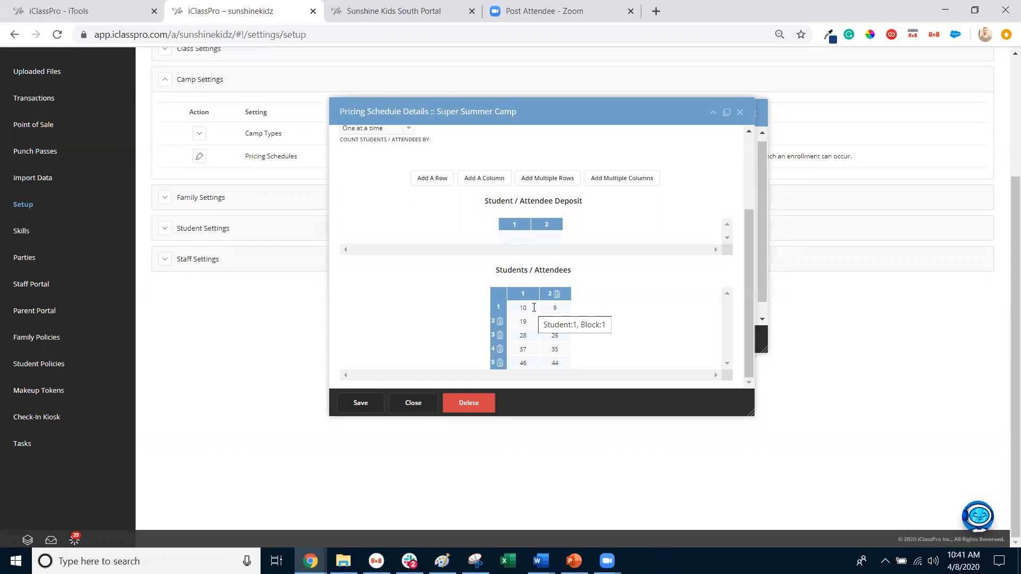
Examine the Super Summer Camp prices for the first student across blocks 1 to 5.
left_click(532, 334)
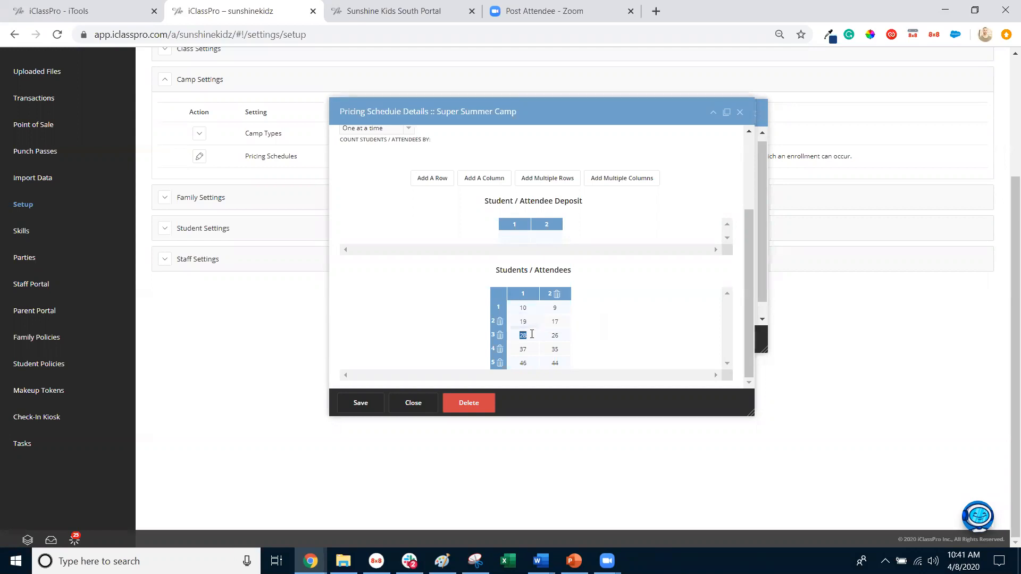
left_click(533, 308)
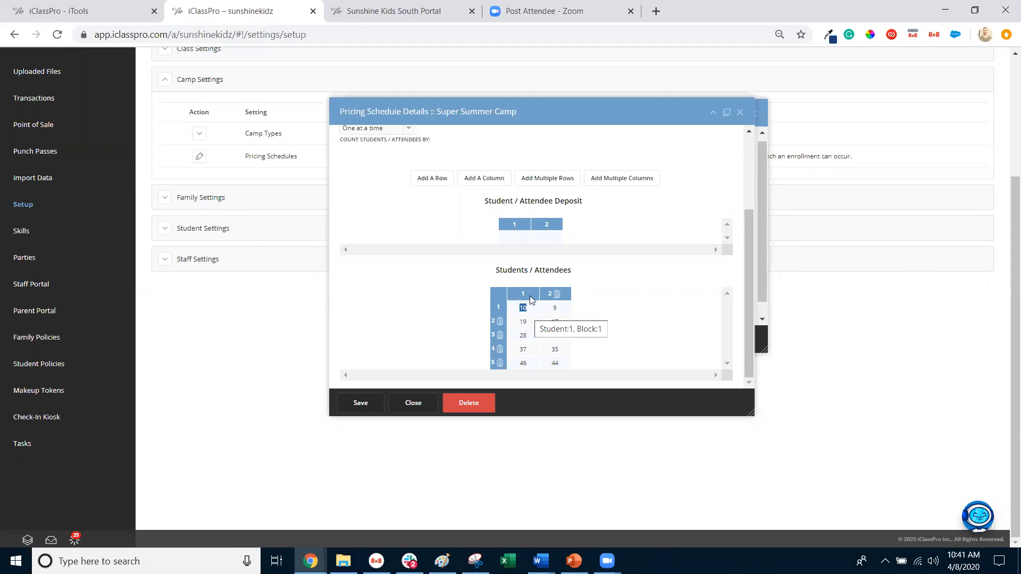
left_click(536, 317)
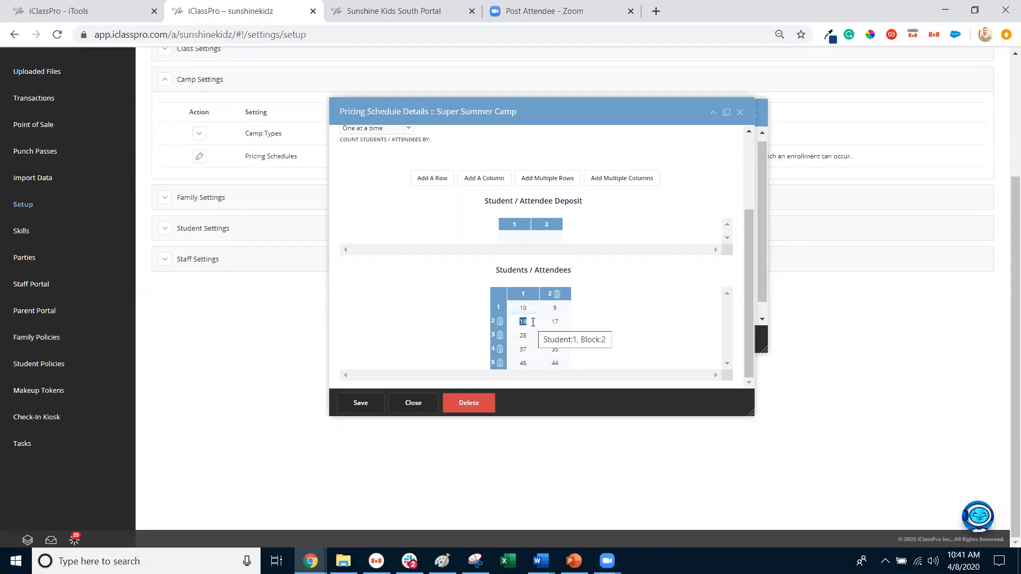
left_click(530, 336)
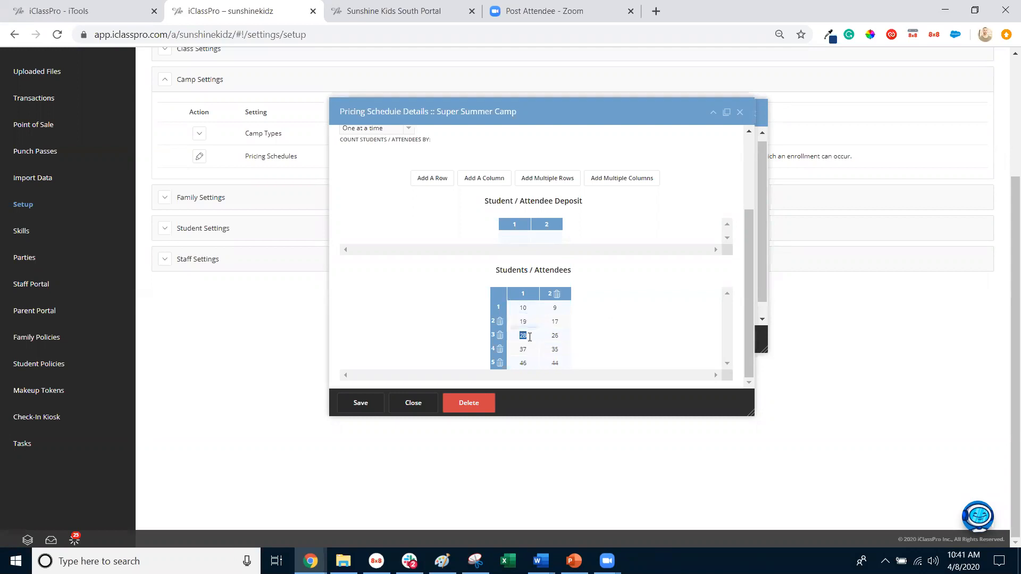
left_click(535, 349)
left_click(530, 363)
left_click(602, 293)
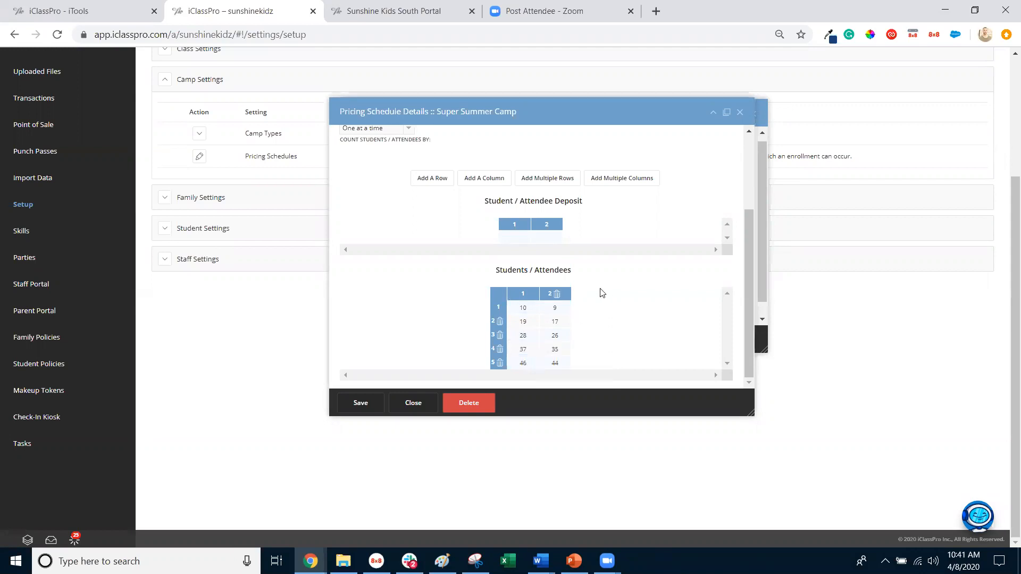
Compare the Super Summer Camp prices of the first and second student for blocks 1 and 2.
left_click(569, 308)
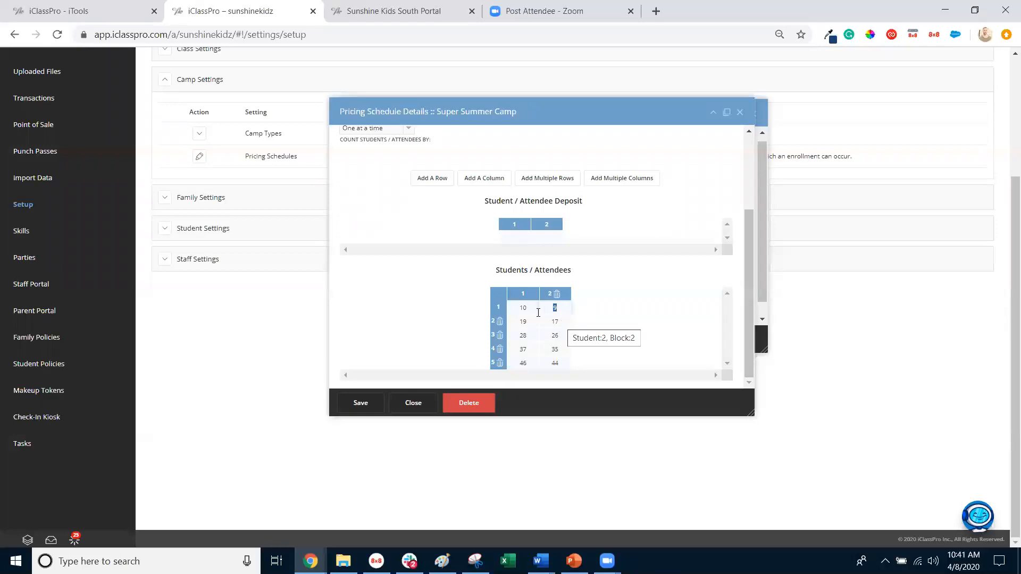
left_click(519, 307)
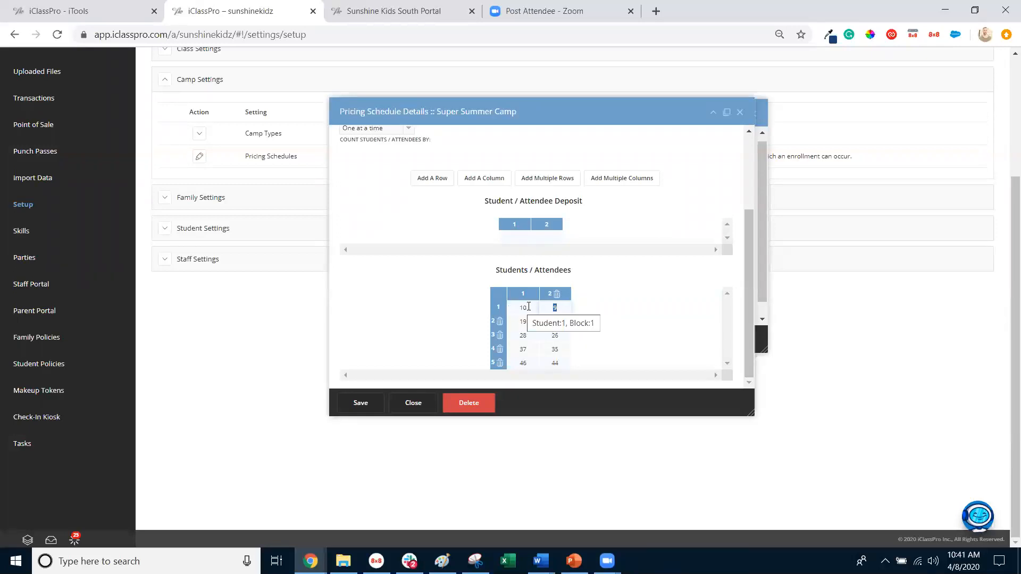
left_click(560, 308)
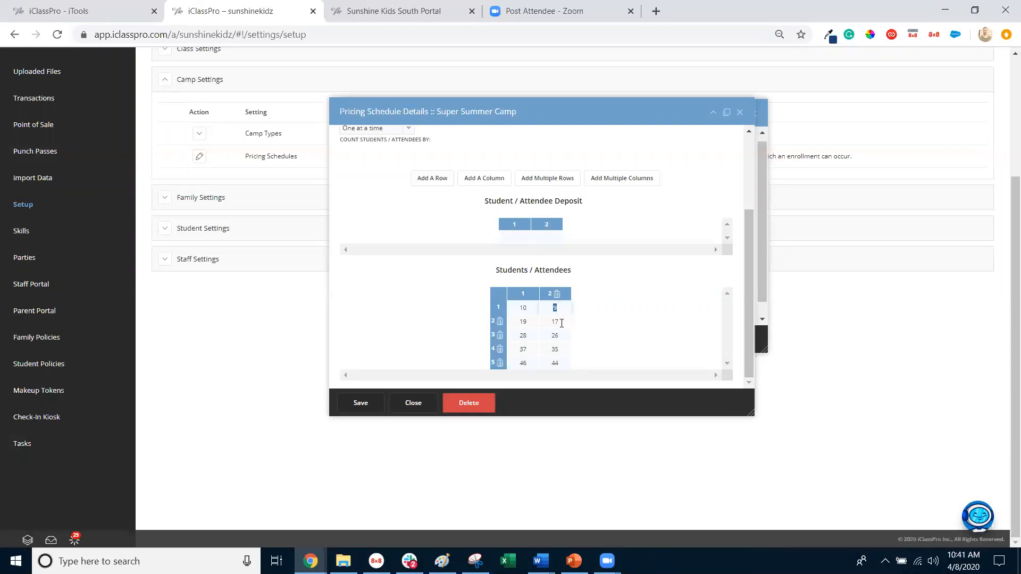
left_click(562, 323)
left_click(523, 308)
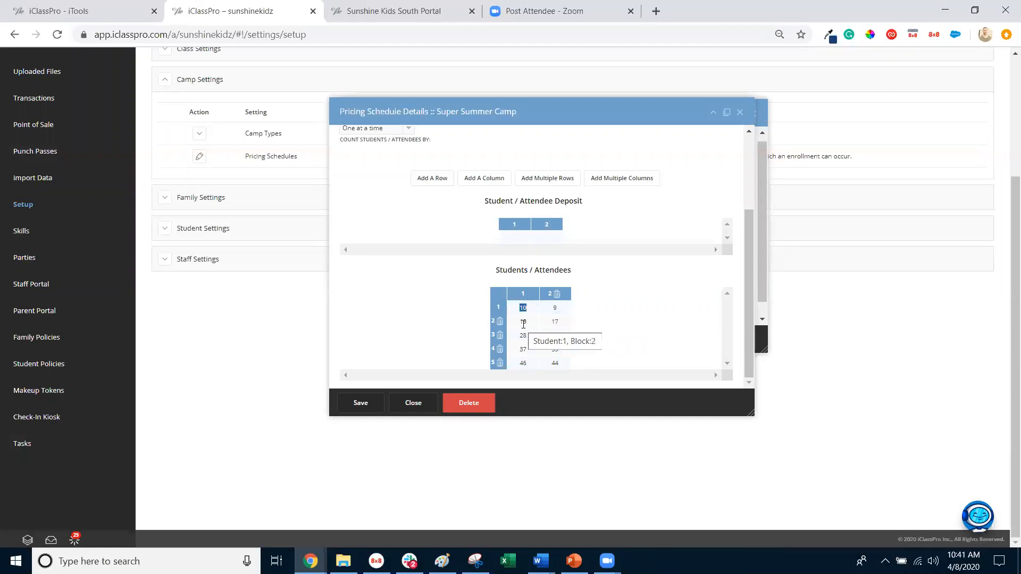
left_click(565, 322)
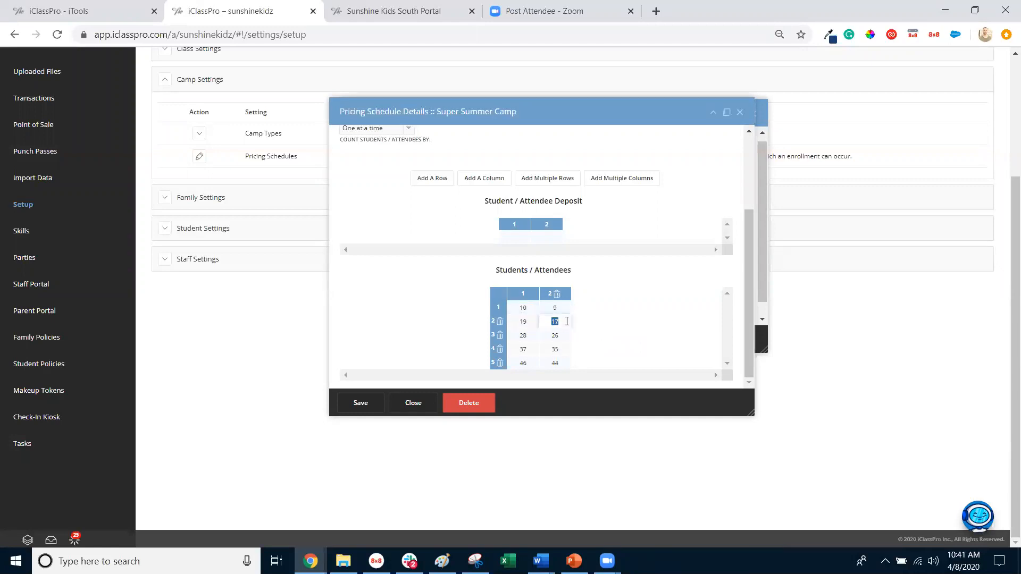
Examine the Super Summer Camp prices for the second student across blocks 1 to 5.
left_click(562, 309)
left_click(565, 321)
left_click(564, 336)
left_click(562, 350)
left_click(561, 363)
left_click(614, 272)
Close the Super Summer Camp schedule and the pricing schedule list without saving, and collapse the Camp Settings section.
left_click(424, 403)
left_click(375, 339)
scroll(353, 273, "up", 3)
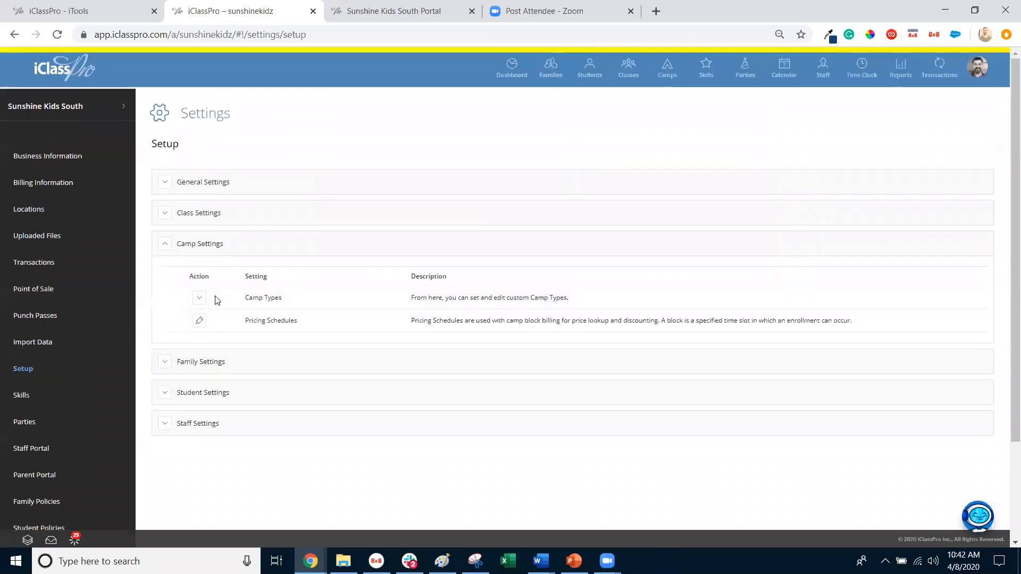
left_click(211, 258)
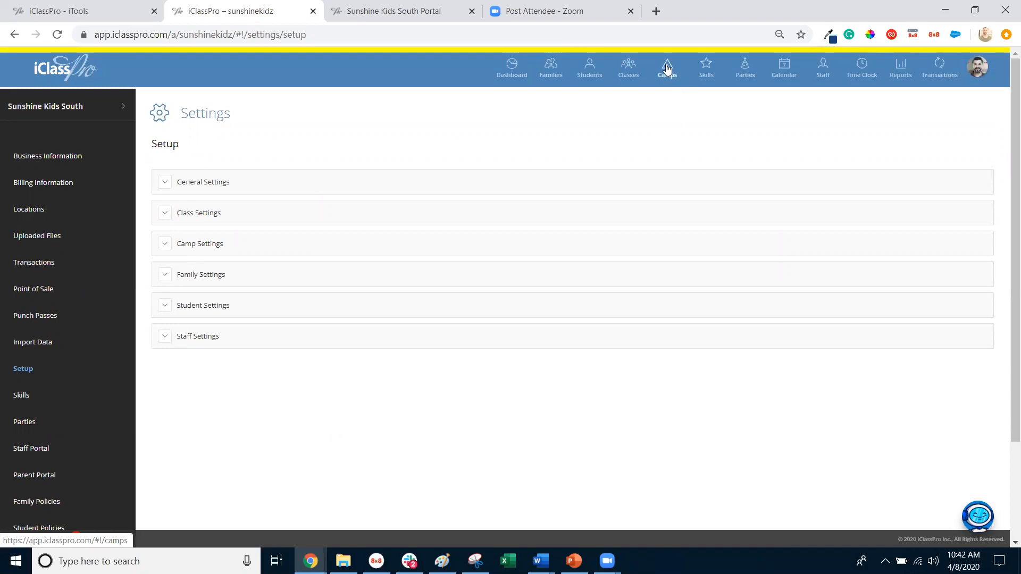
Open the list of camps and examine the name and camp dates of Open Gym - April.
left_click(666, 69)
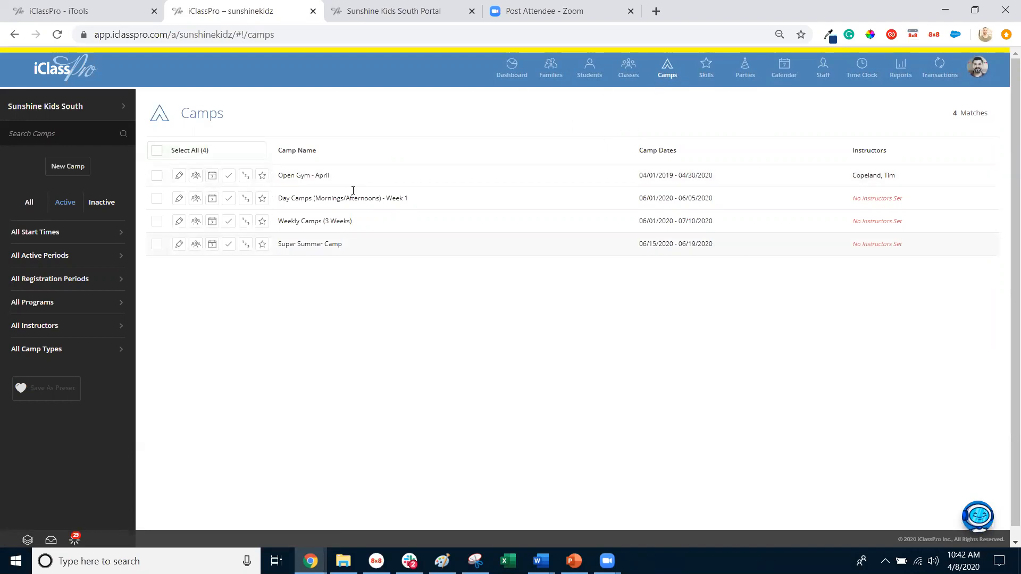
triple_click(284, 177)
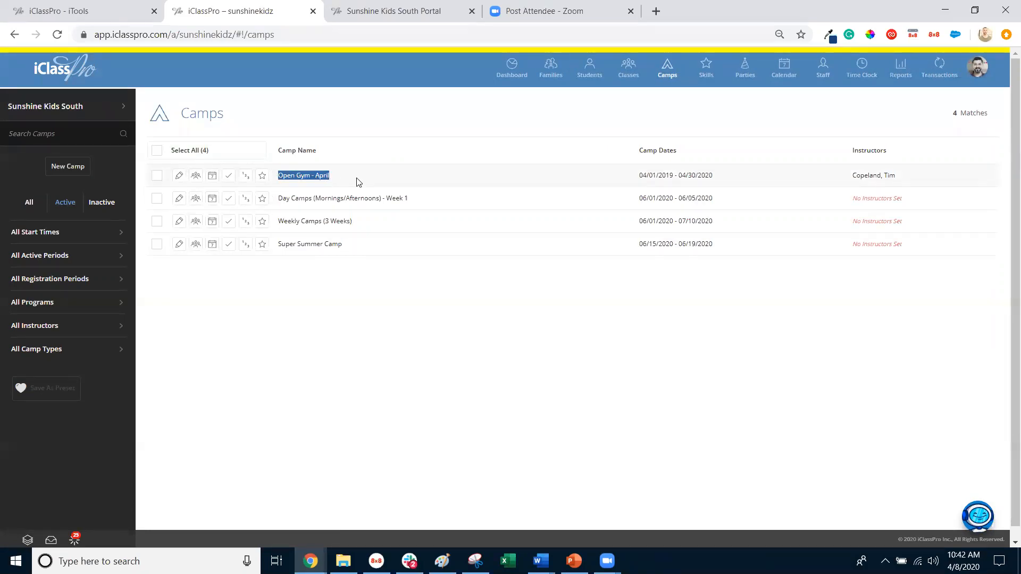
left_click(587, 192)
left_click_drag(636, 175, 719, 182)
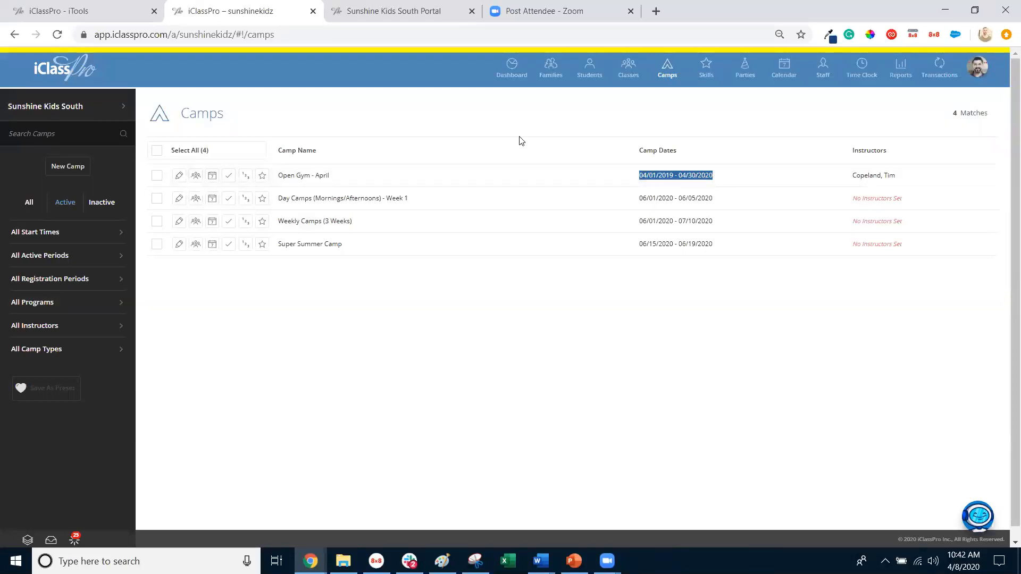
left_click(446, 123)
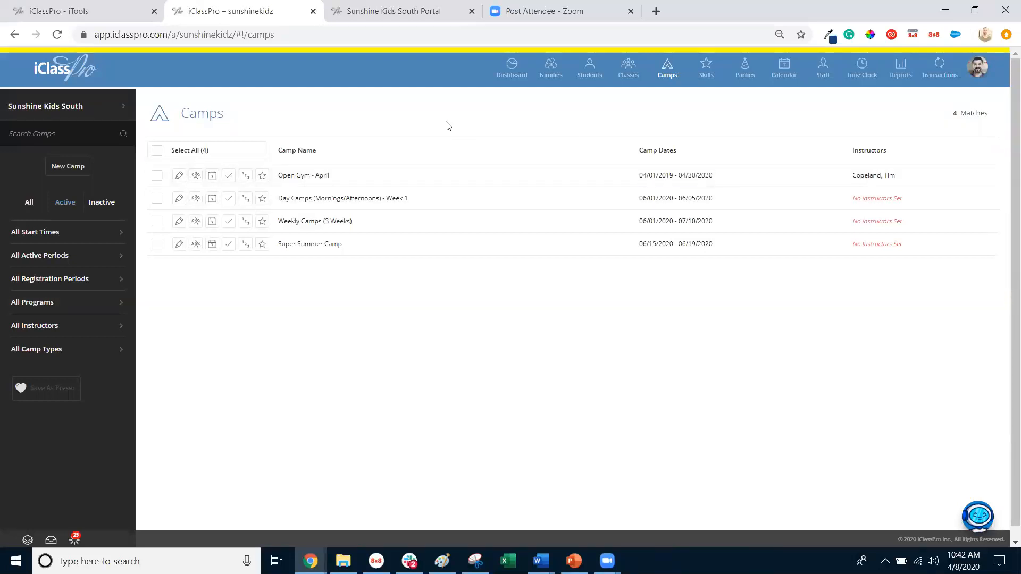
Open the Open Gym - April camp for editing and review its name, program, type and camp requirements.
left_click(179, 177)
left_click_drag(347, 223, 269, 224)
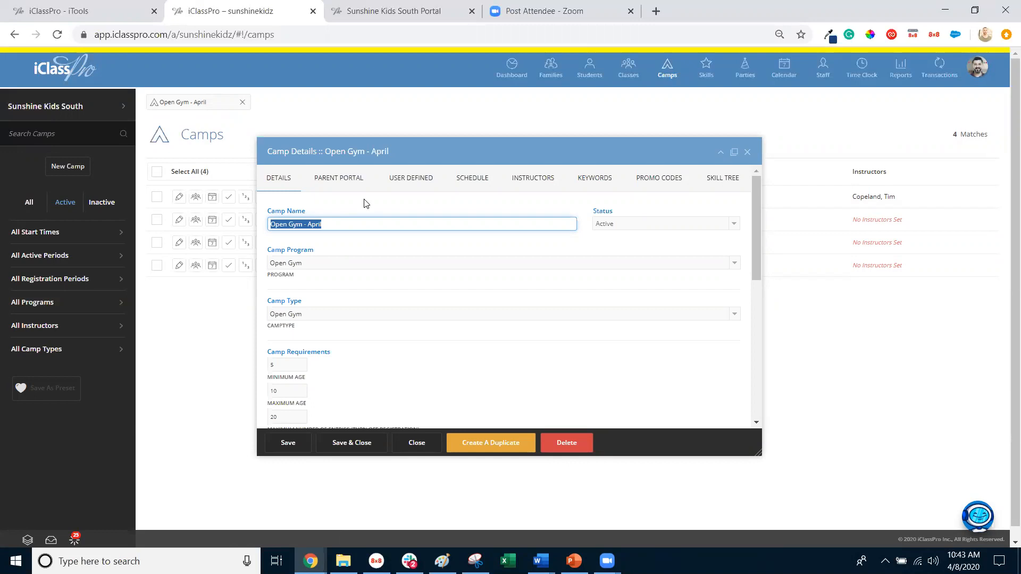
left_click(356, 244)
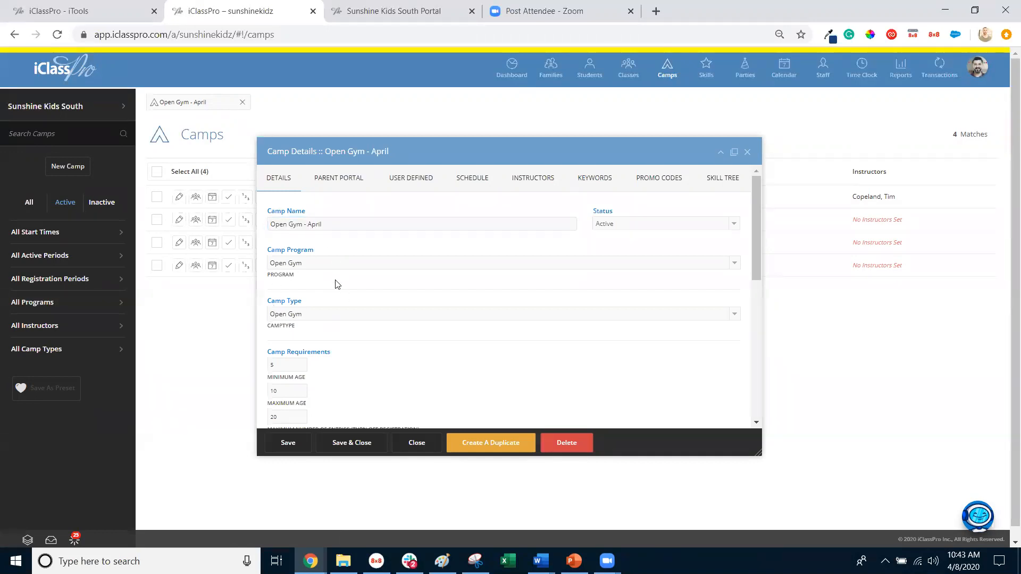
scroll(335, 285, "down", 1)
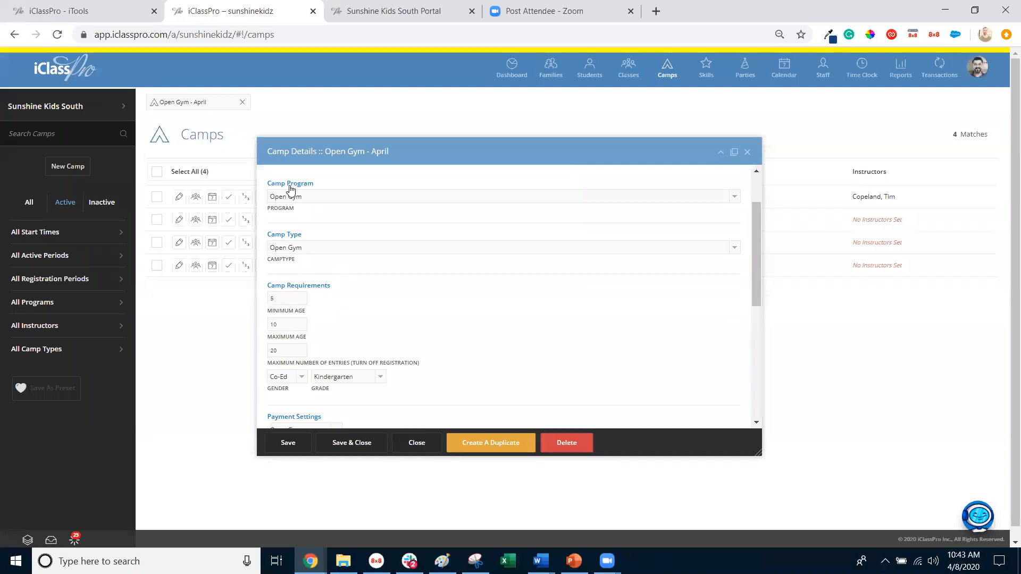
scroll(340, 277, "down", 1)
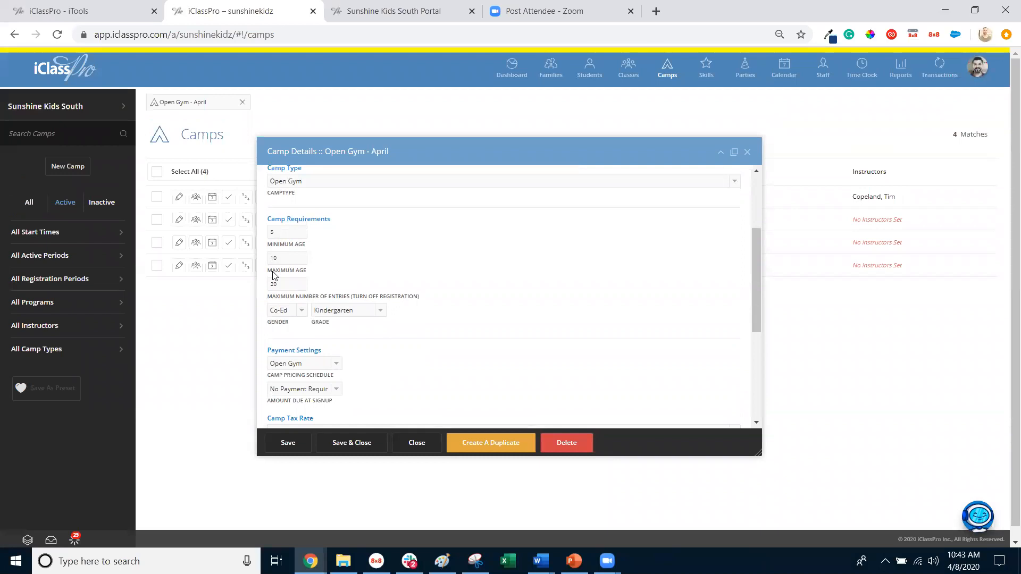
Clear the grade requirement of the Open Gym - April camp and save the camp.
left_click(340, 312)
left_click(333, 319)
left_click(289, 446)
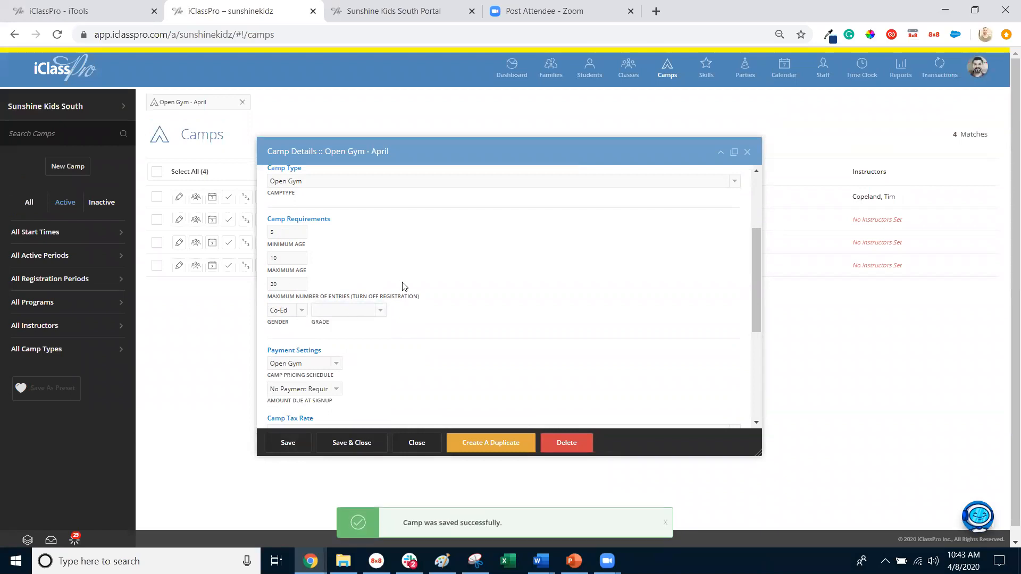
Review the camp's pricing schedule, the options for amount due at signup, the tax rate, the camp dates and the allowed registration dates.
scroll(406, 295, "down", 1)
scroll(410, 295, "down", 1)
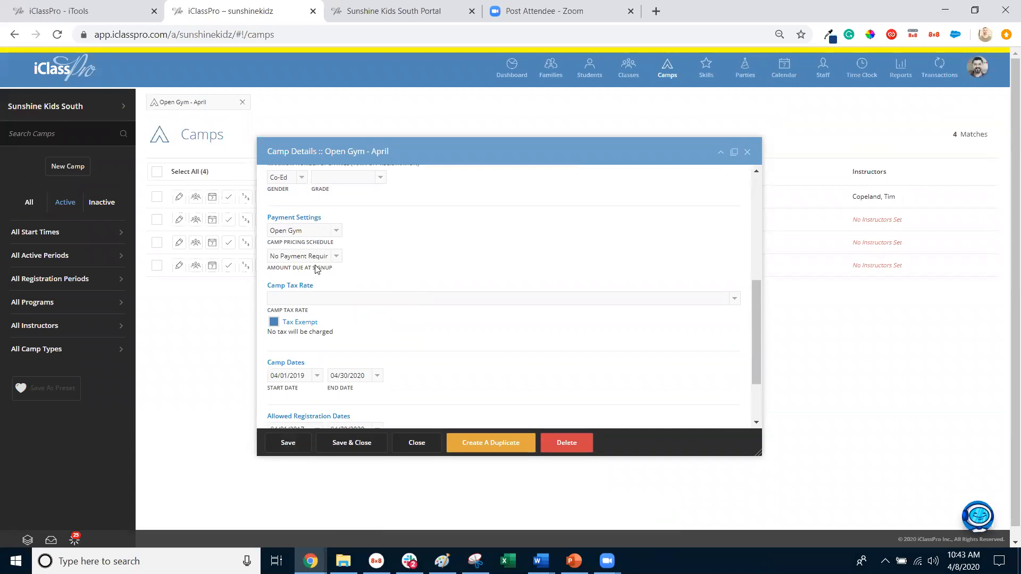
left_click(299, 260)
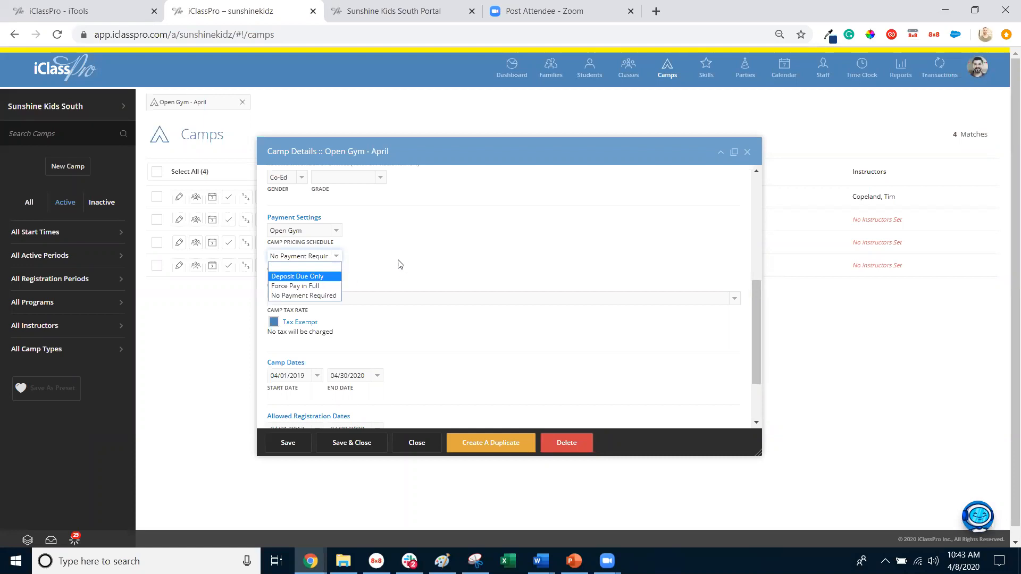
left_click(363, 258)
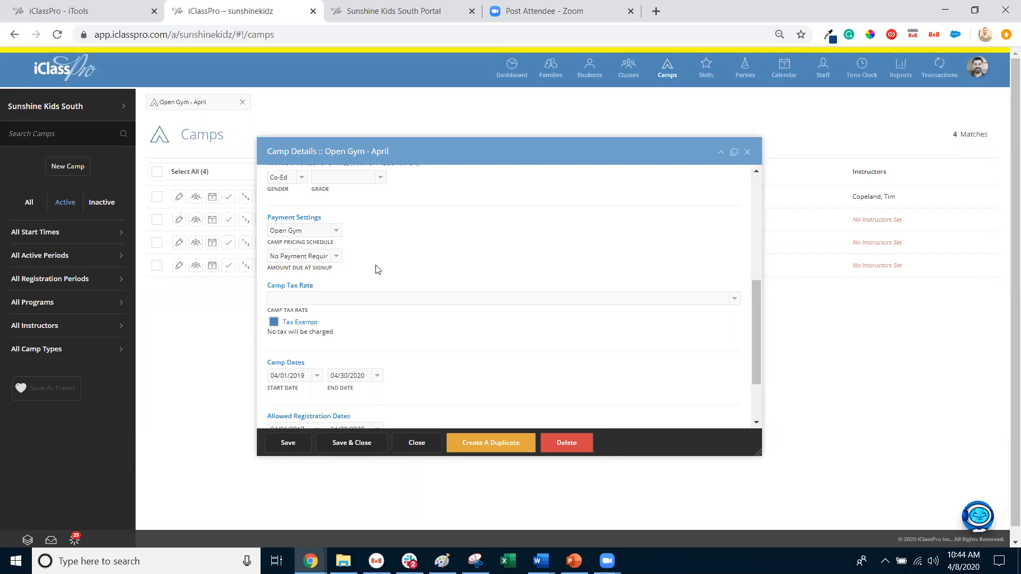
scroll(351, 276, "down", 3)
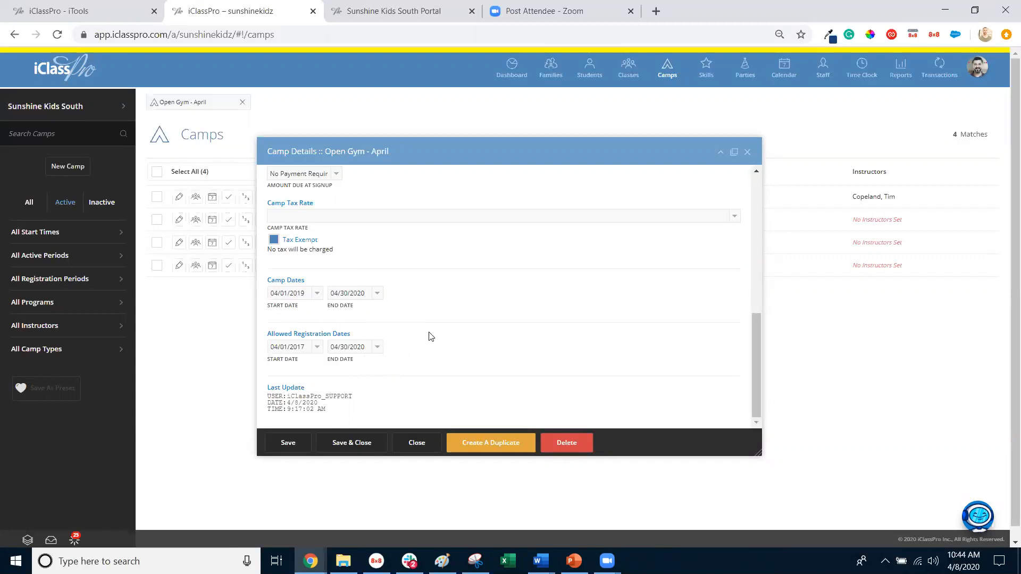
scroll(408, 310, "up", 10)
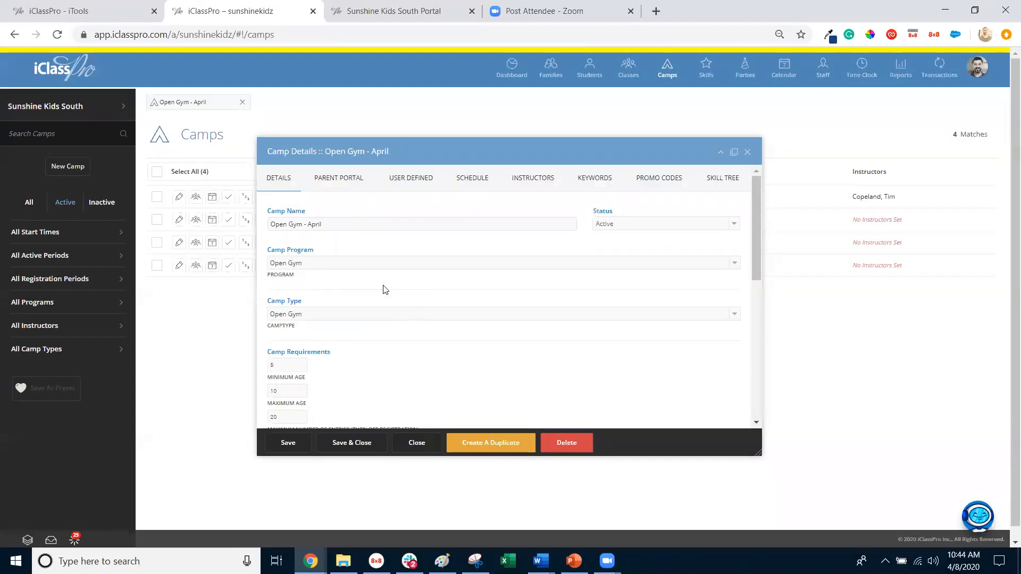
Review the camp's parent portal settings, including web registration, day choice, auto approval, schedule alias, picture and description, moving the dialog to uncover the camp list.
left_click(344, 182)
left_click_drag(421, 155, 436, 118)
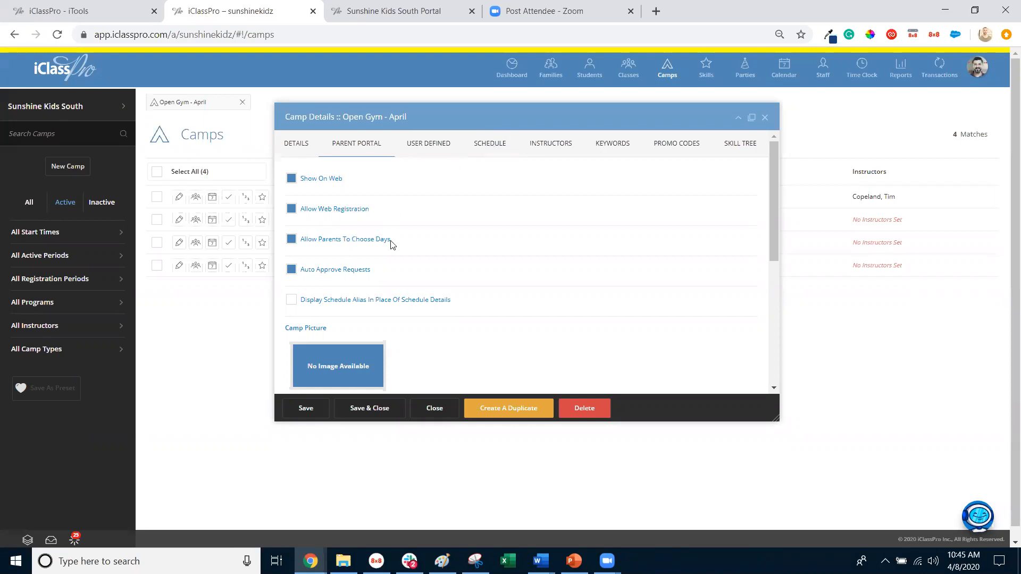
scroll(394, 244, "down", 2)
scroll(340, 202, "up", 1)
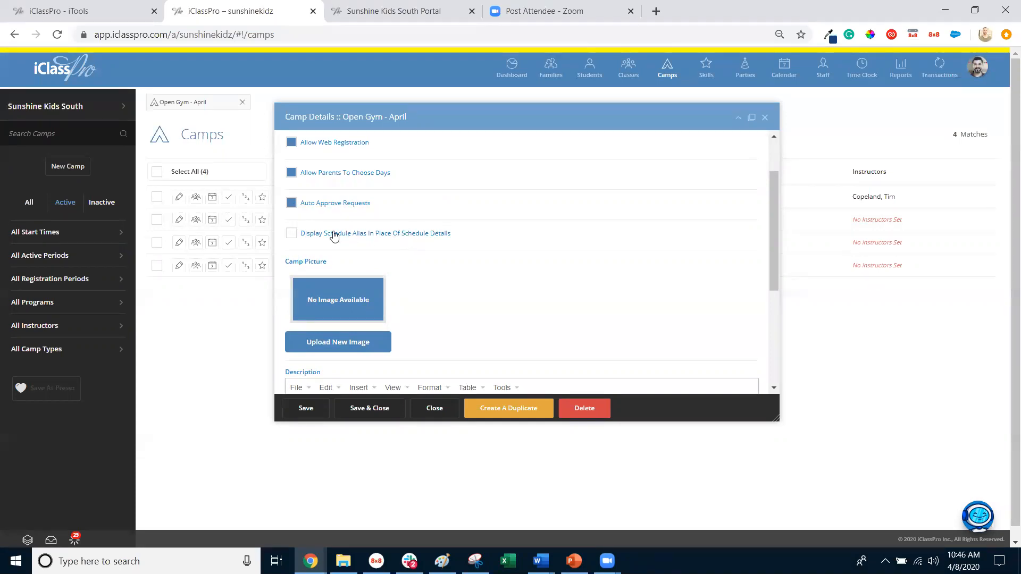
left_click_drag(404, 116, 501, 109)
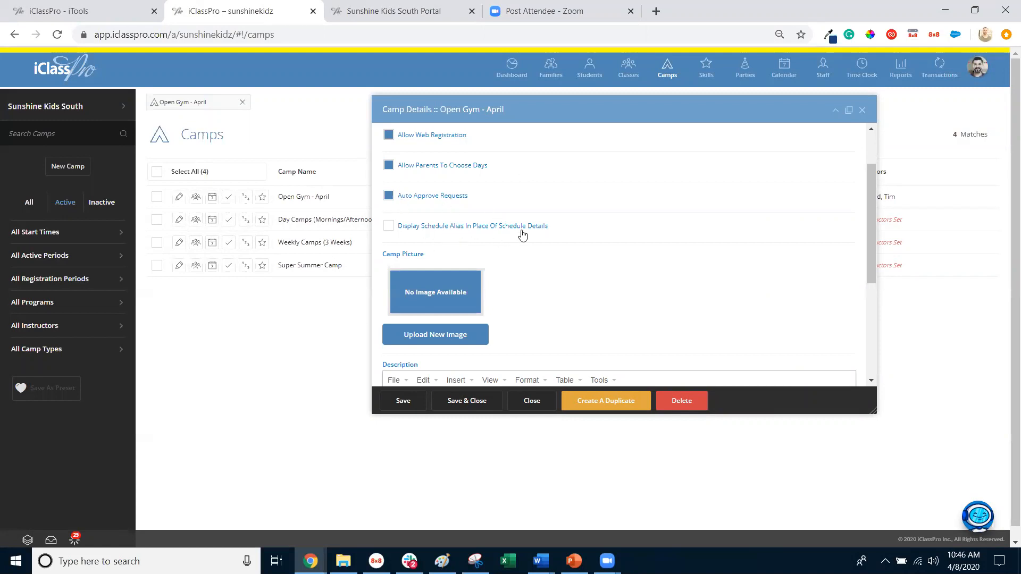
scroll(526, 234, "down", 1)
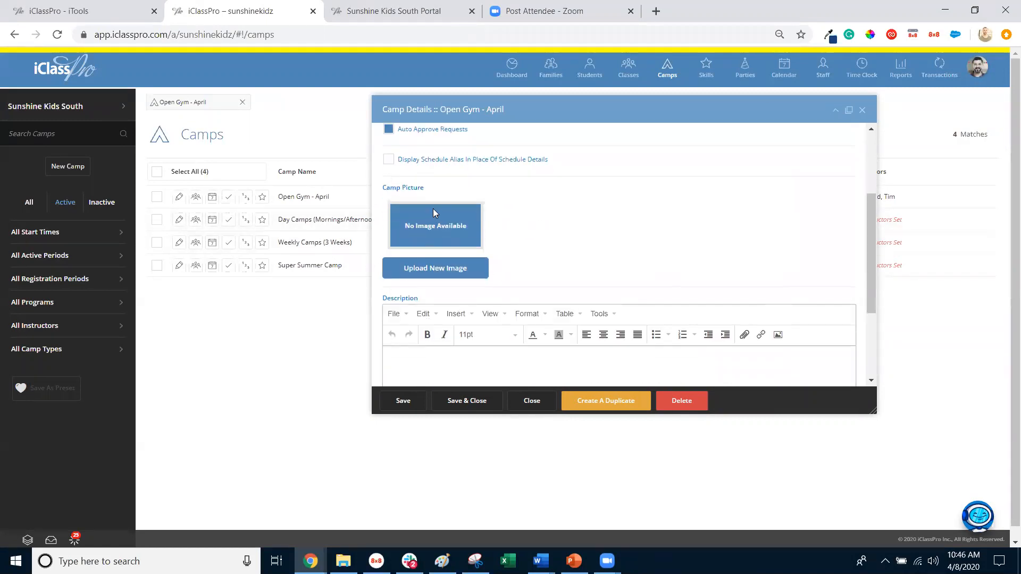
scroll(538, 218, "down", 2)
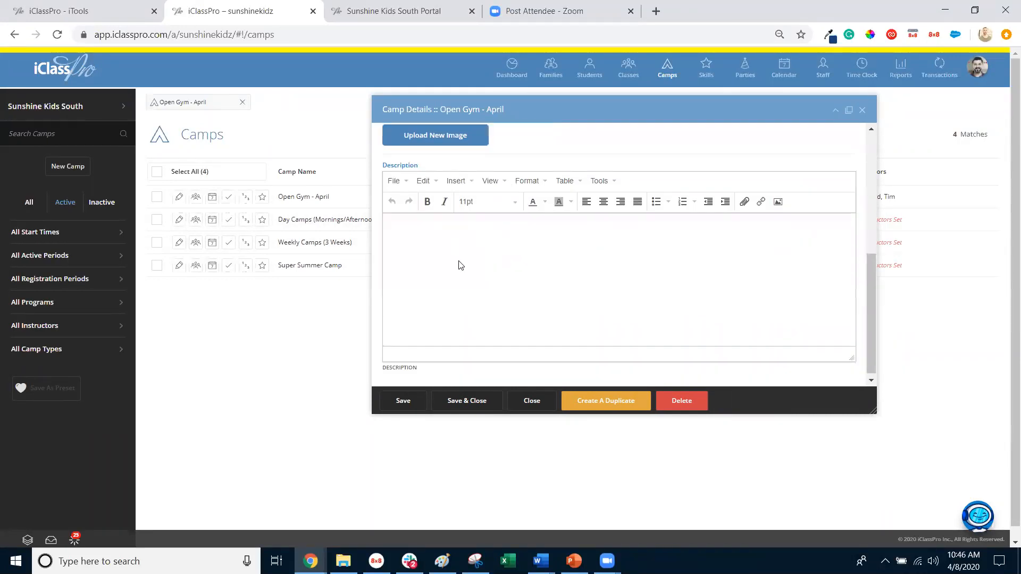
Examine the Open Gym - April camp's user-defined question form, including question, description, default answer text, price, tax and response options.
scroll(541, 224, "up", 4)
left_click(526, 139)
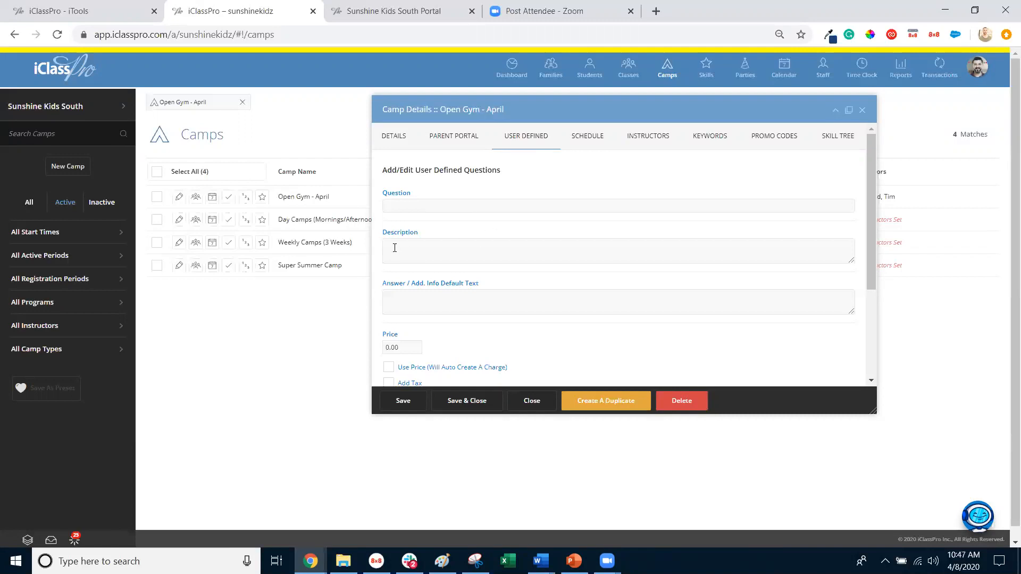
scroll(483, 242, "down", 2)
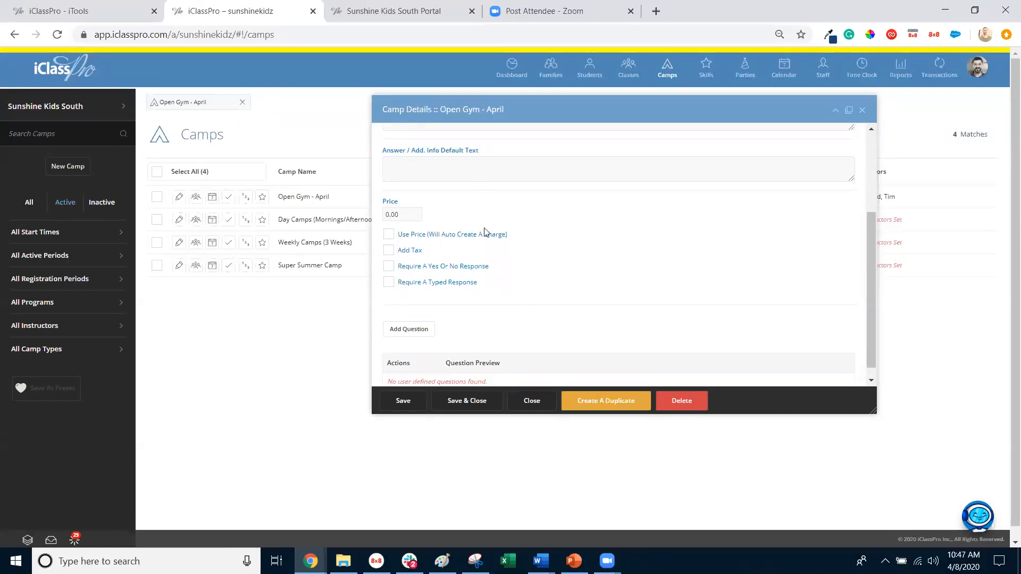
scroll(485, 229, "up", 1)
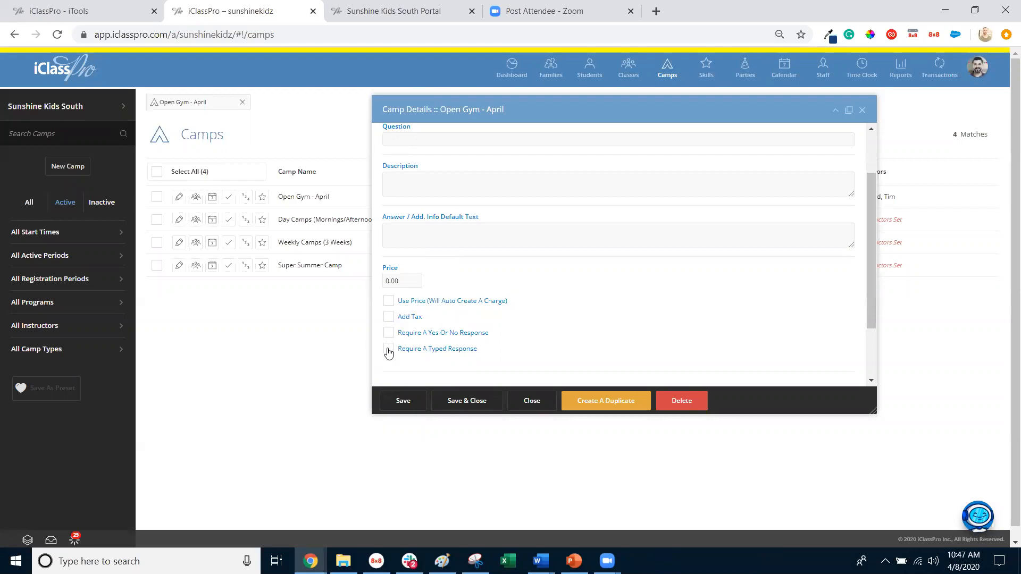
Try requiring a yes or no response for the user-defined question, check the price field, and clear the requirement again.
left_click(388, 333)
left_click(405, 276)
double_click(405, 276)
scroll(471, 272, "down", 1)
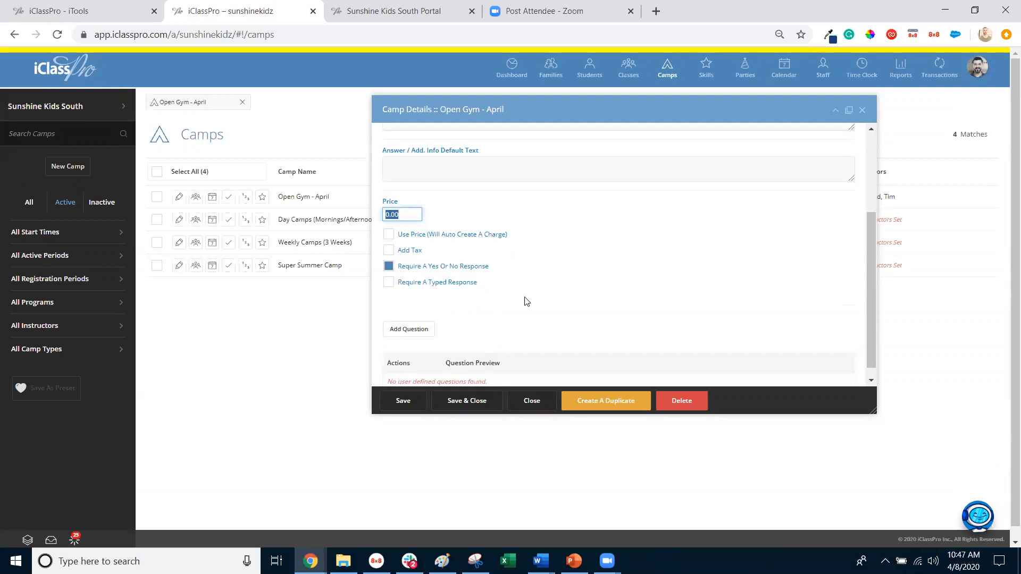
scroll(524, 301, "up", 2)
scroll(420, 319, "down", 2)
left_click(390, 266)
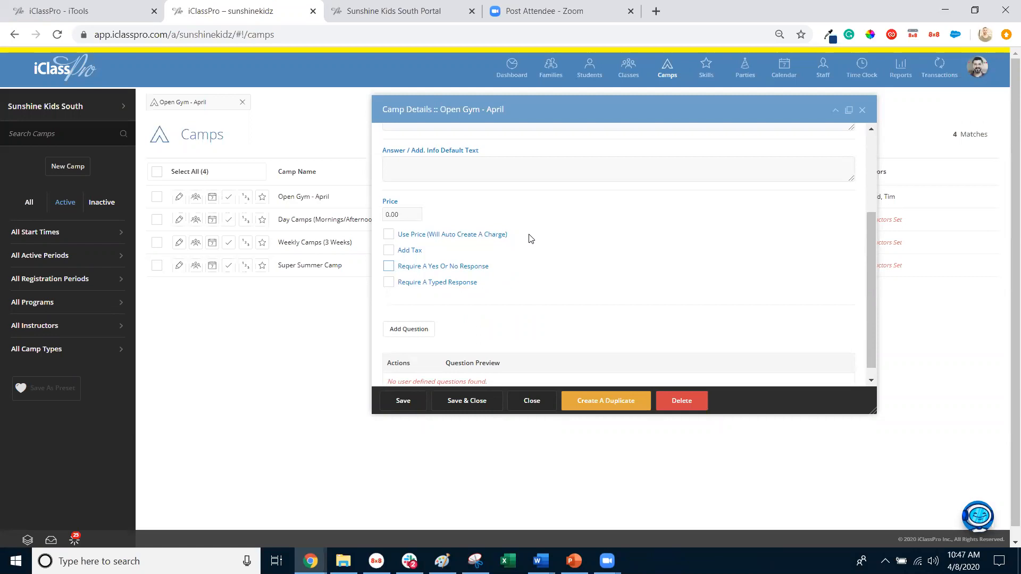
Review the whole user-defined question form, from the question text down to the list of added questions.
scroll(530, 239, "up", 2)
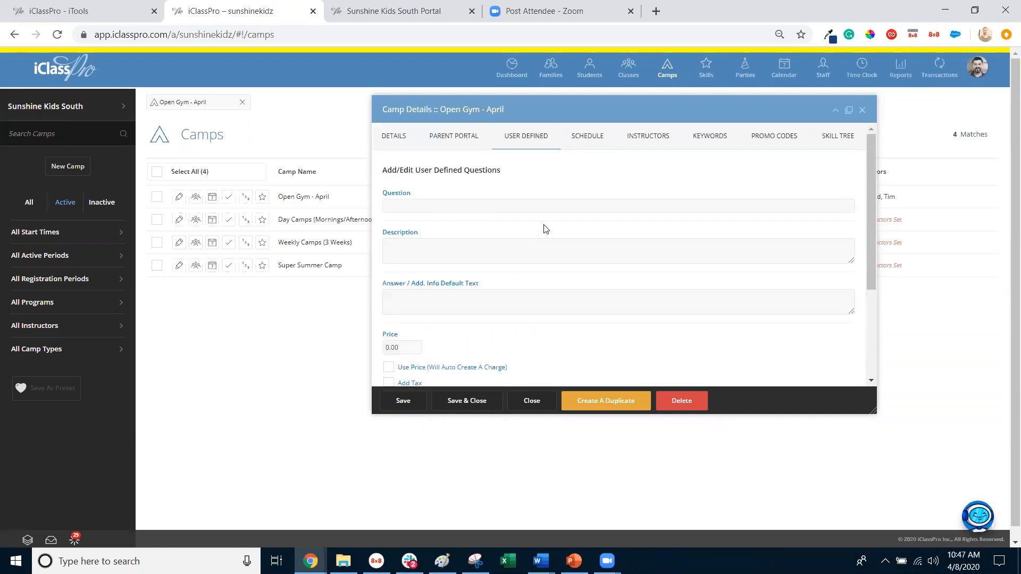
scroll(479, 211, "down", 2)
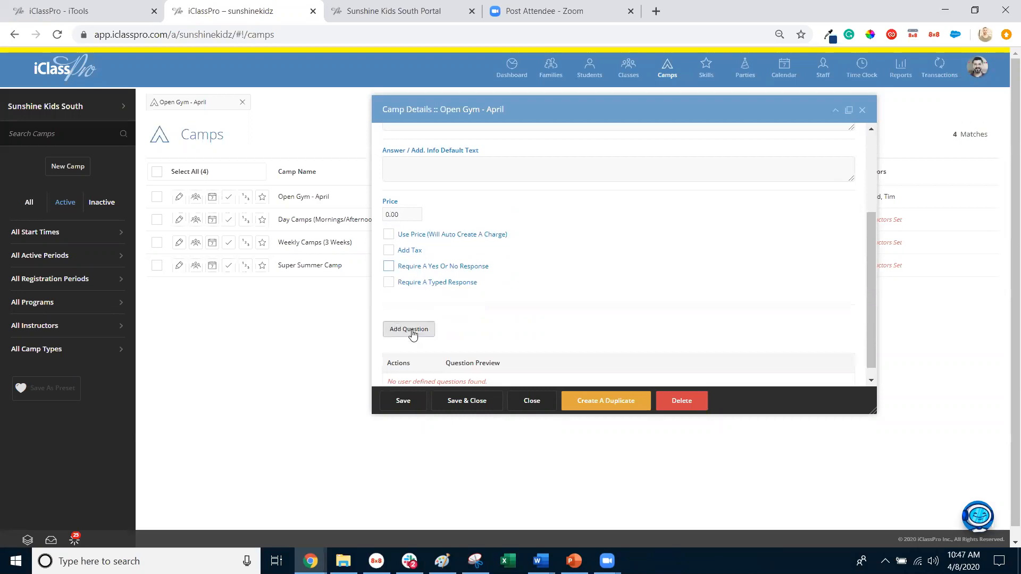
scroll(479, 274, "down", 1)
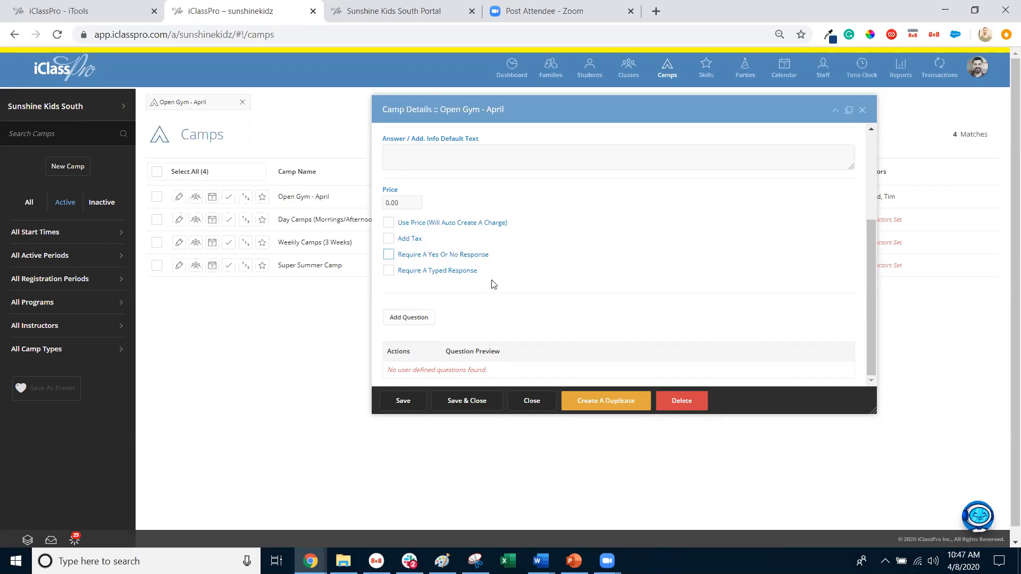
scroll(491, 284, "up", 3)
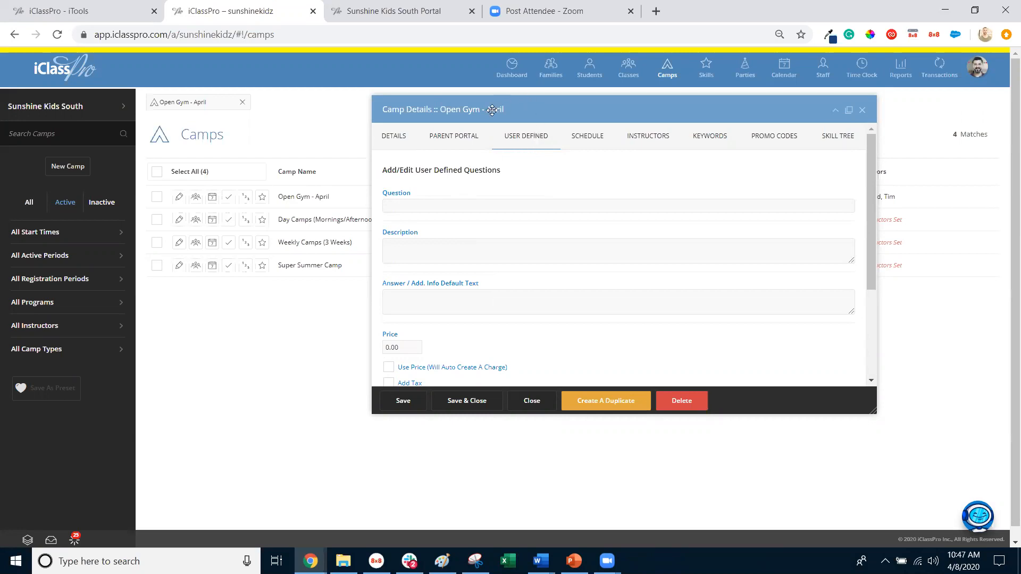
View the Open Gym - April camp's schedule and check the available schedule types, keeping Weekly Schedule (Weekdays).
left_click(590, 139)
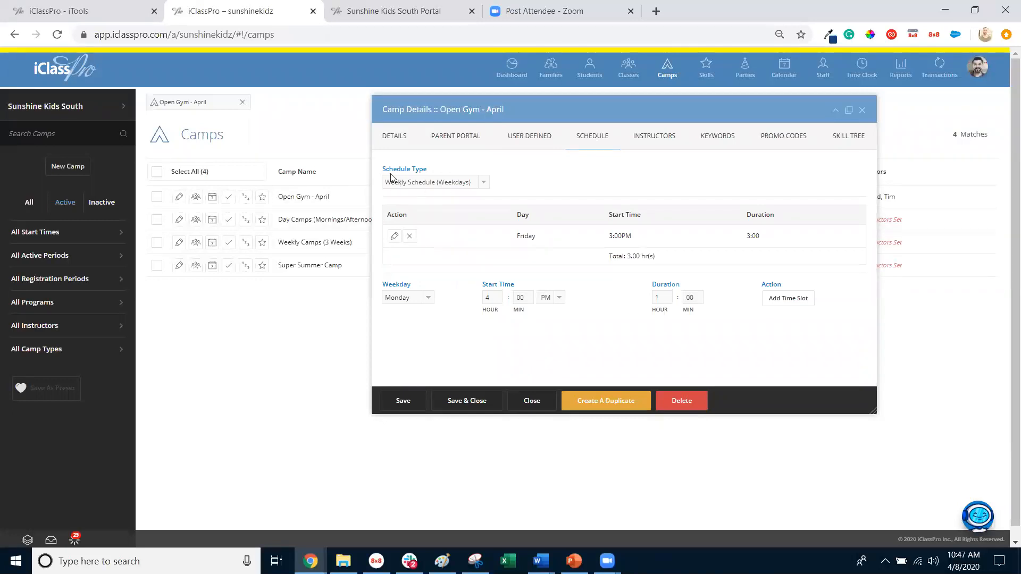
left_click(452, 185)
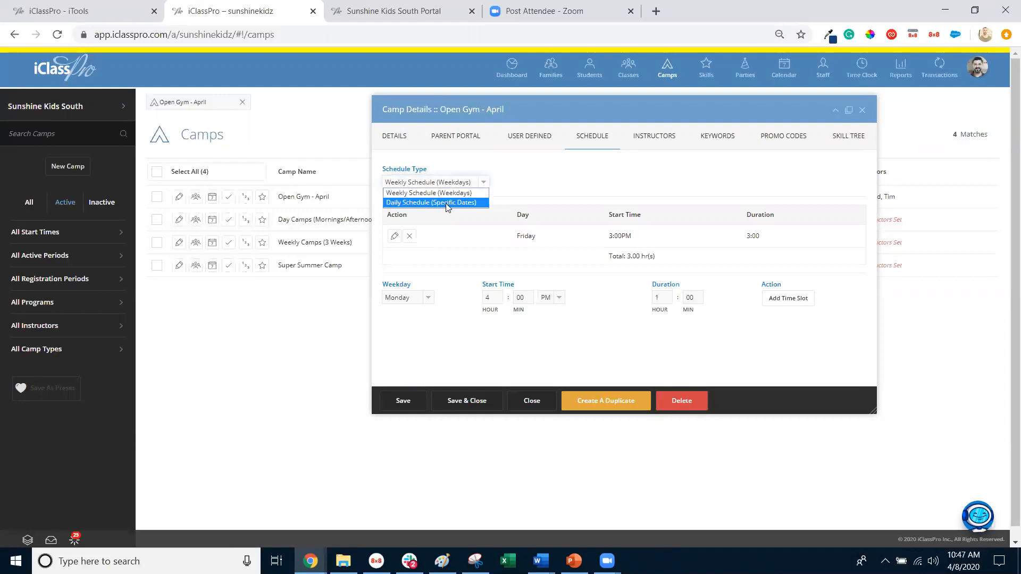
left_click(420, 191)
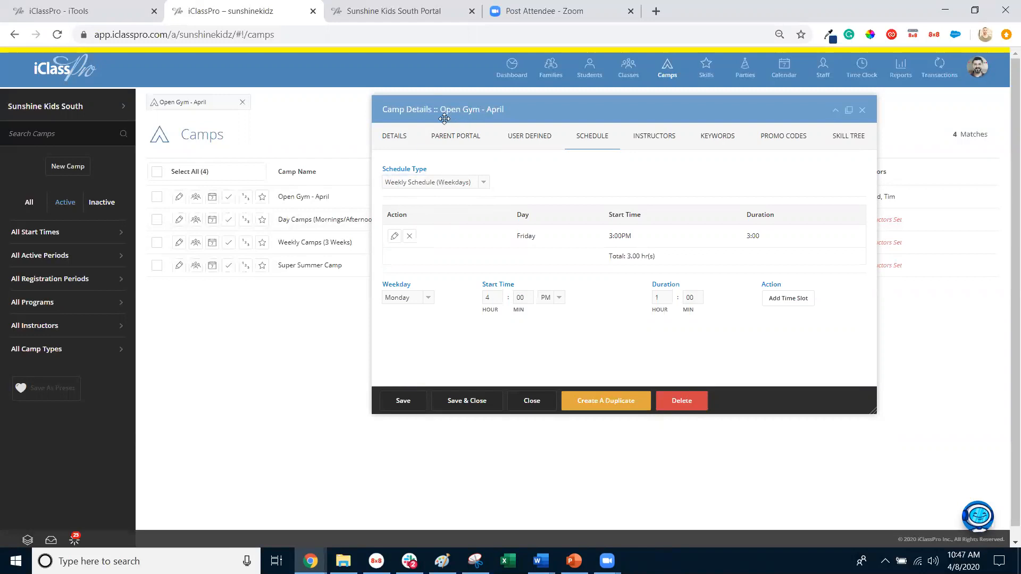
Check the camp's start and end dates in its details, and compare them with the Friday time slot in its schedule.
left_click(395, 139)
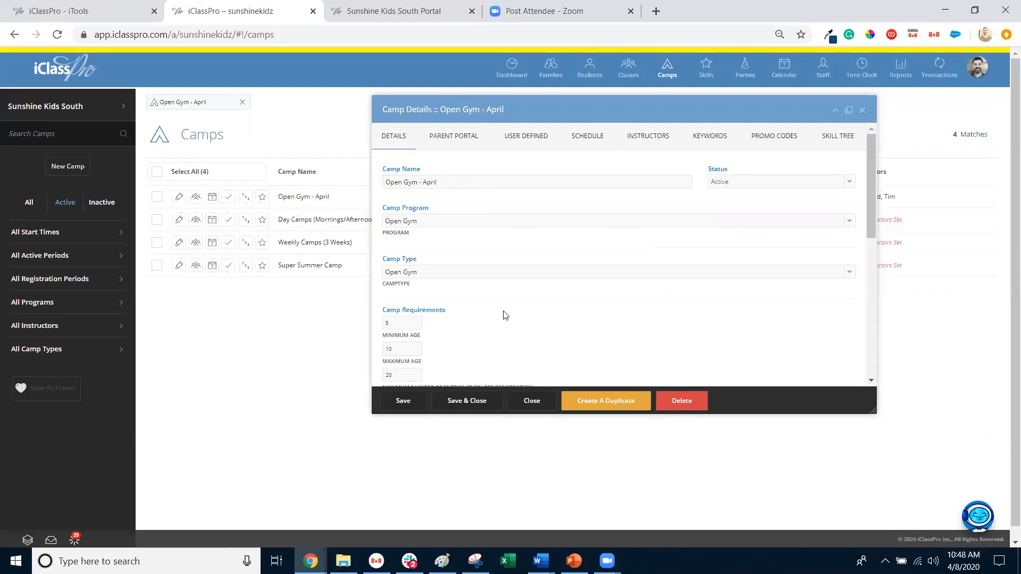
scroll(463, 266, "down", 5)
scroll(426, 277, "down", 2)
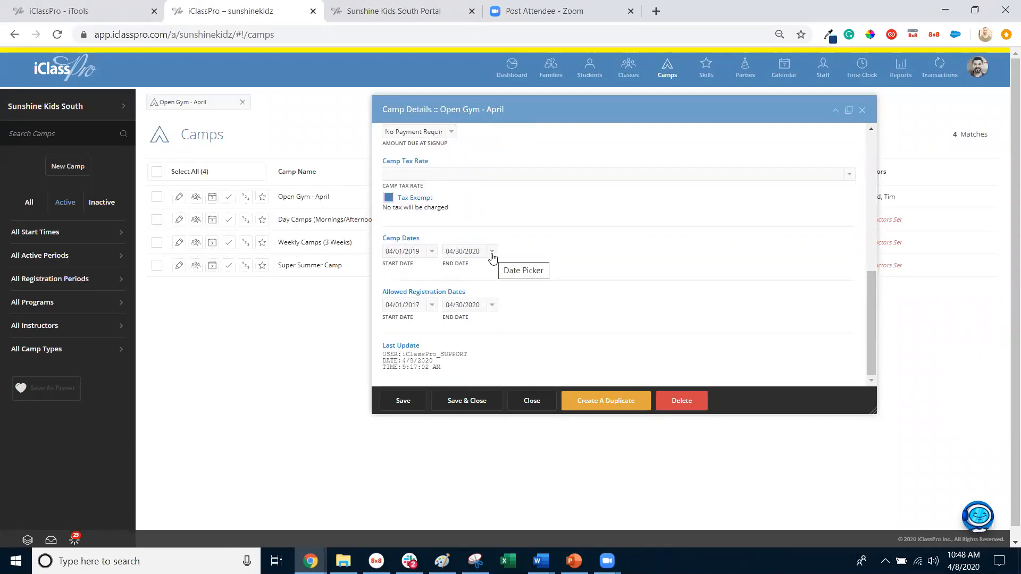
scroll(604, 175, "up", 8)
left_click(597, 139)
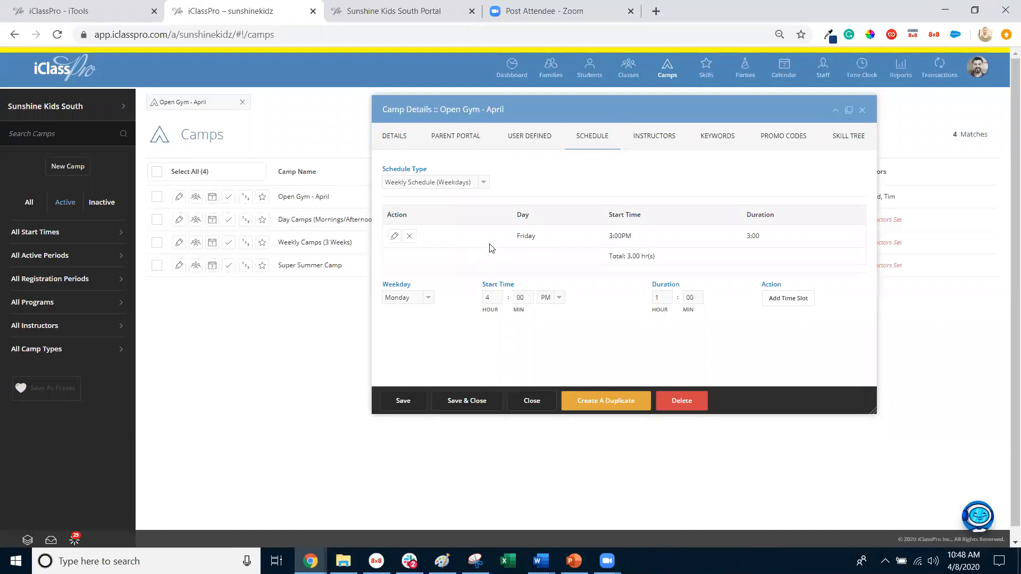
left_click_drag(510, 238, 784, 235)
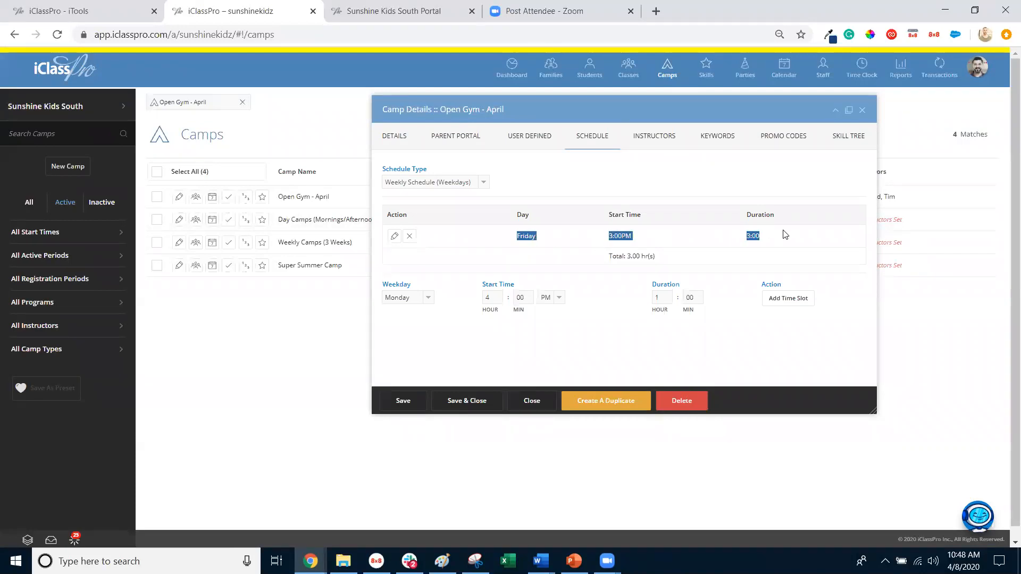
left_click(683, 180)
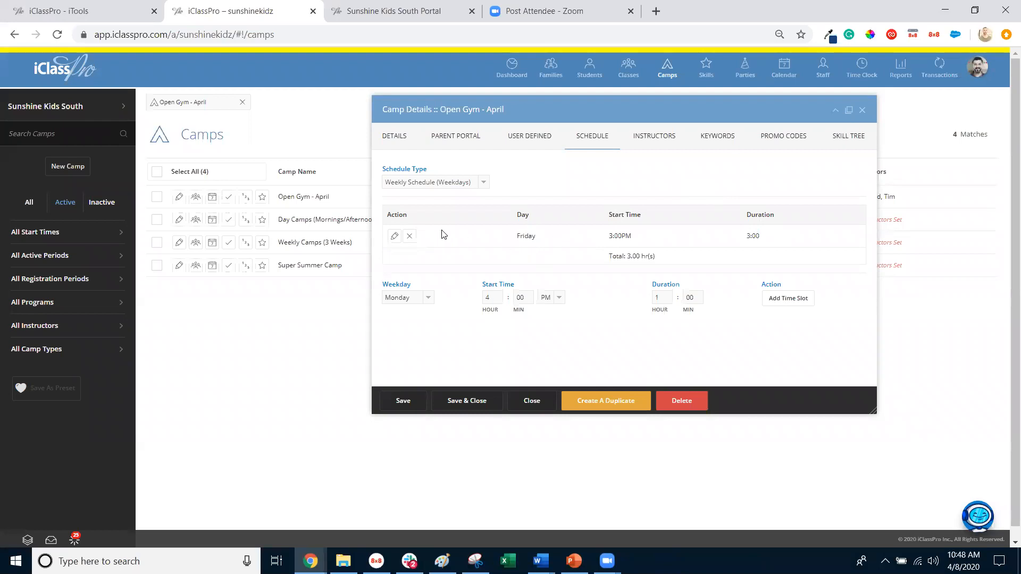
Move the camp details dialog to uncover the instructors in the camp list, and dismiss the missed call notification.
left_click(452, 184)
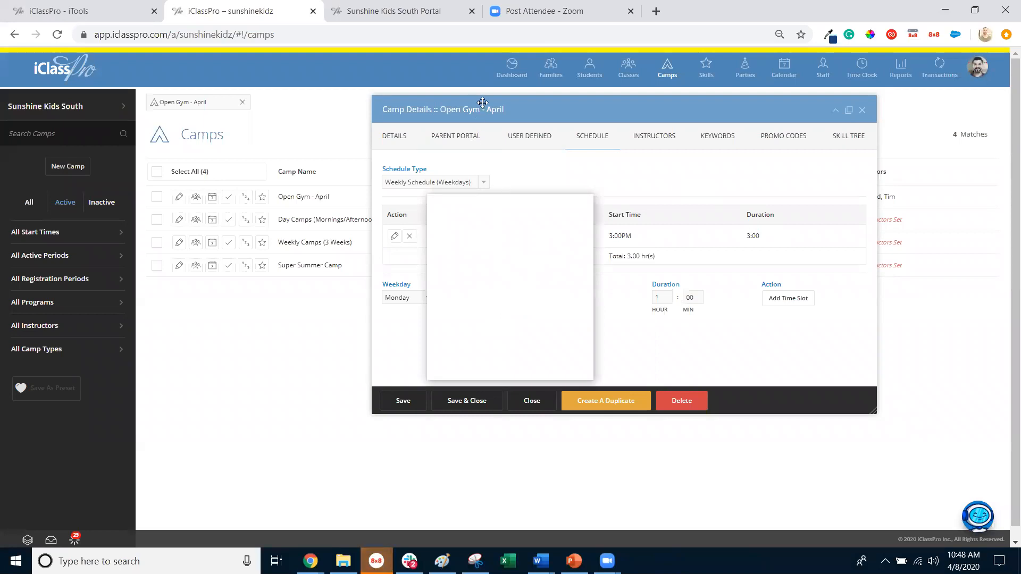
left_click_drag(518, 117, 533, 101)
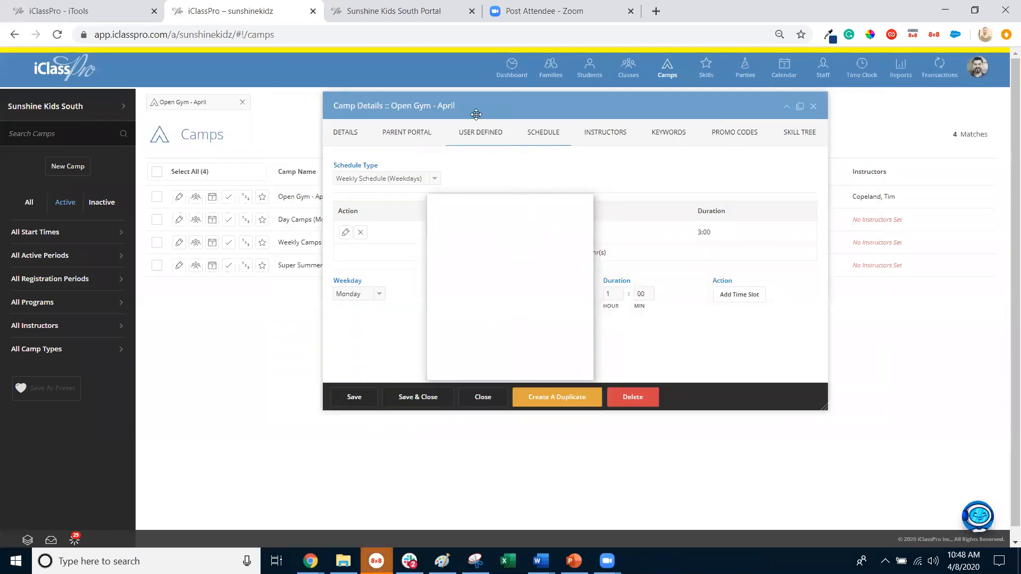
left_click_drag(499, 105, 465, 109)
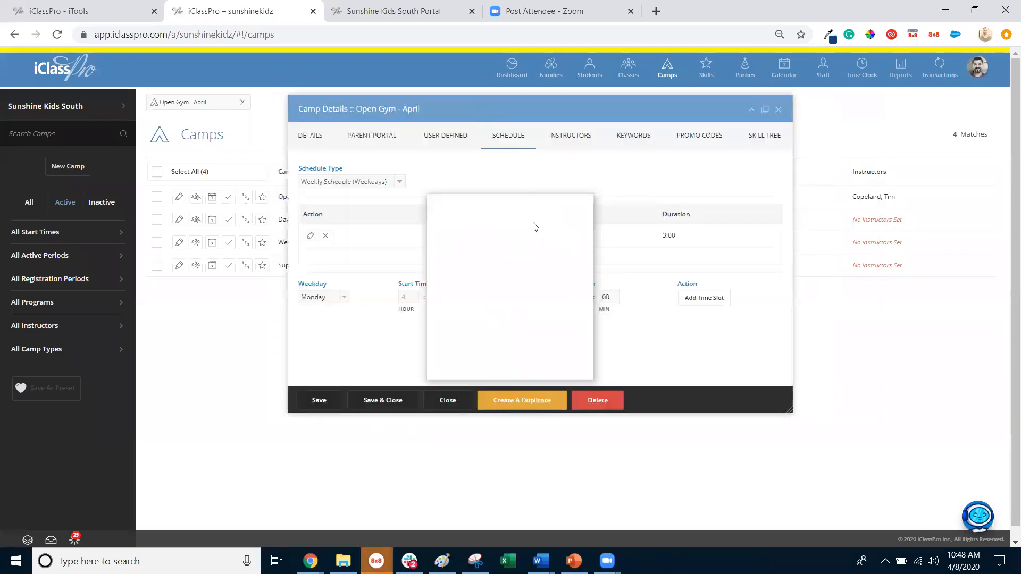
left_click_drag(526, 105, 531, 102)
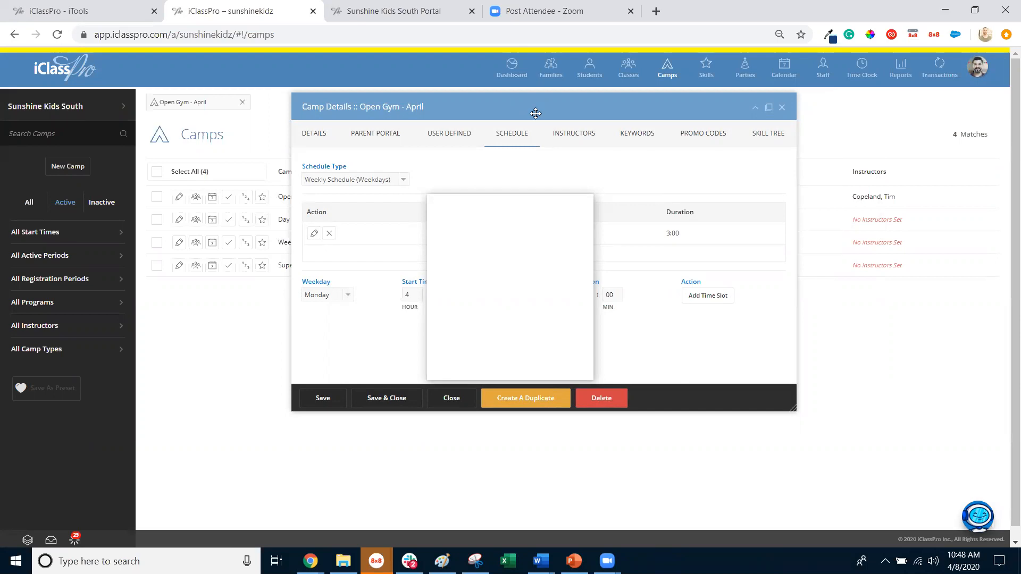
left_click_drag(530, 110, 536, 118)
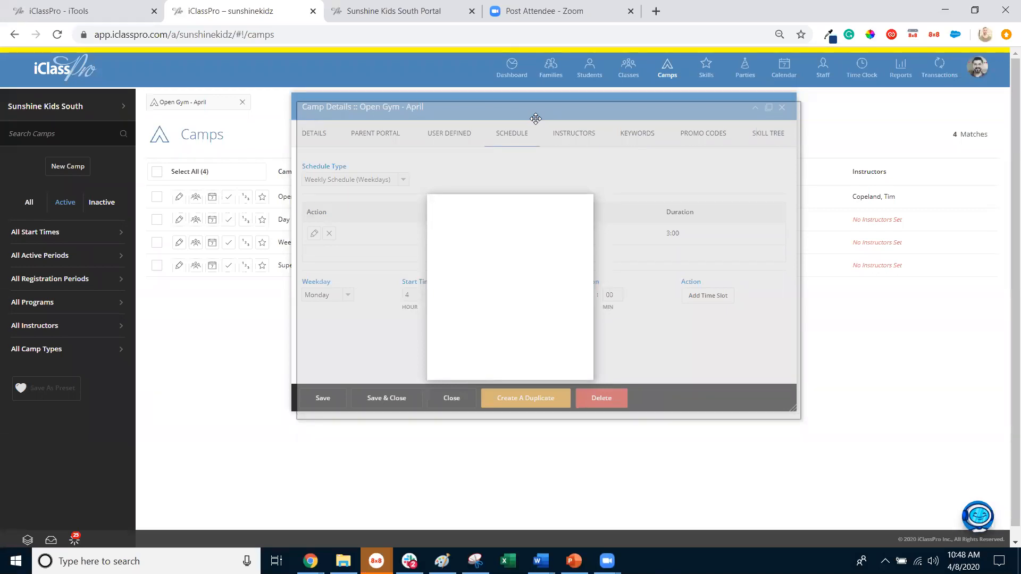
left_click_drag(535, 118, 536, 122)
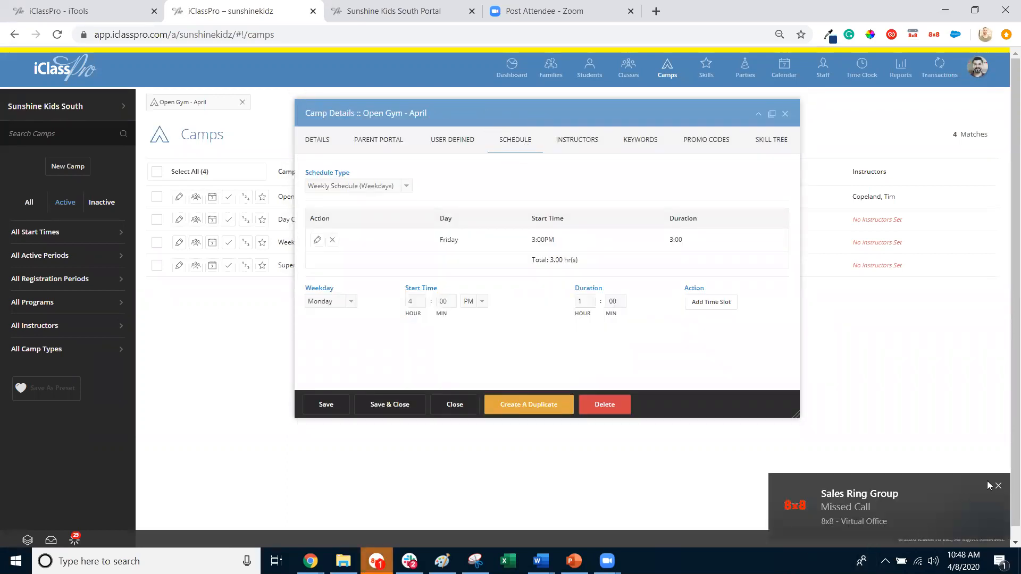
left_click(998, 486)
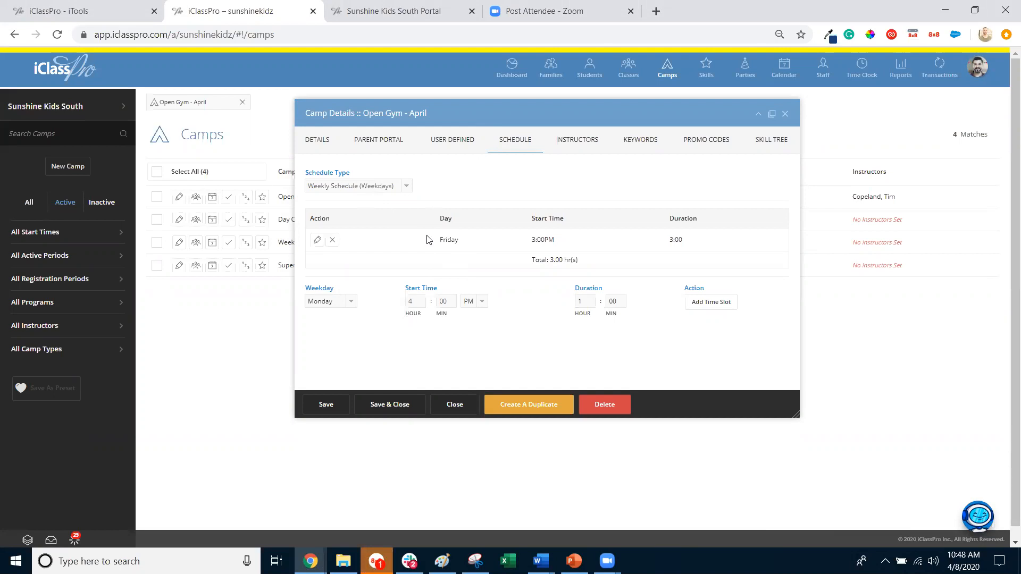
Review the Friday time slot and the instructor selection of the Open Gym - April camp, and close the camp without saving.
left_click_drag(438, 240, 624, 254)
left_click(507, 183)
left_click(585, 147)
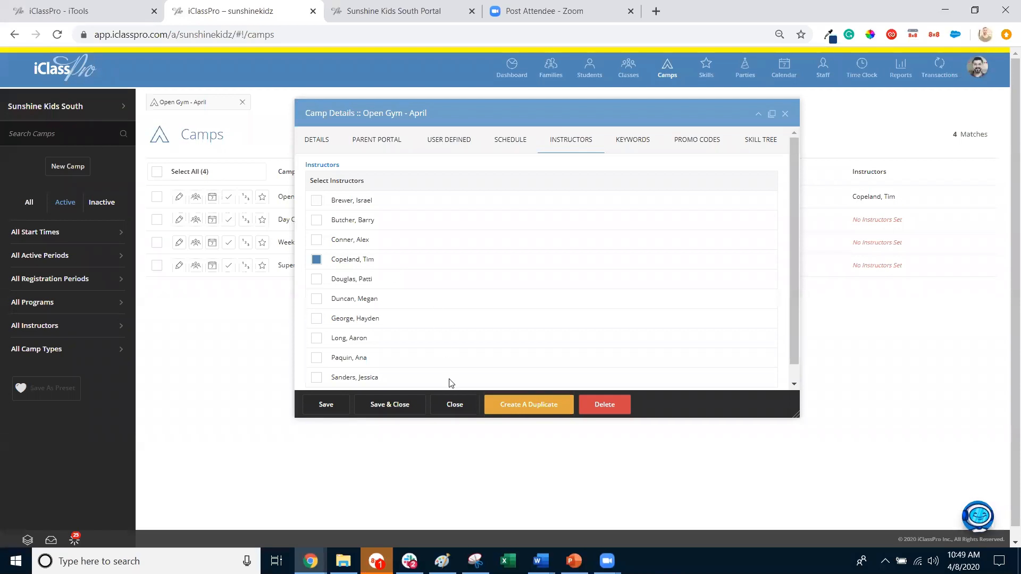
left_click(454, 405)
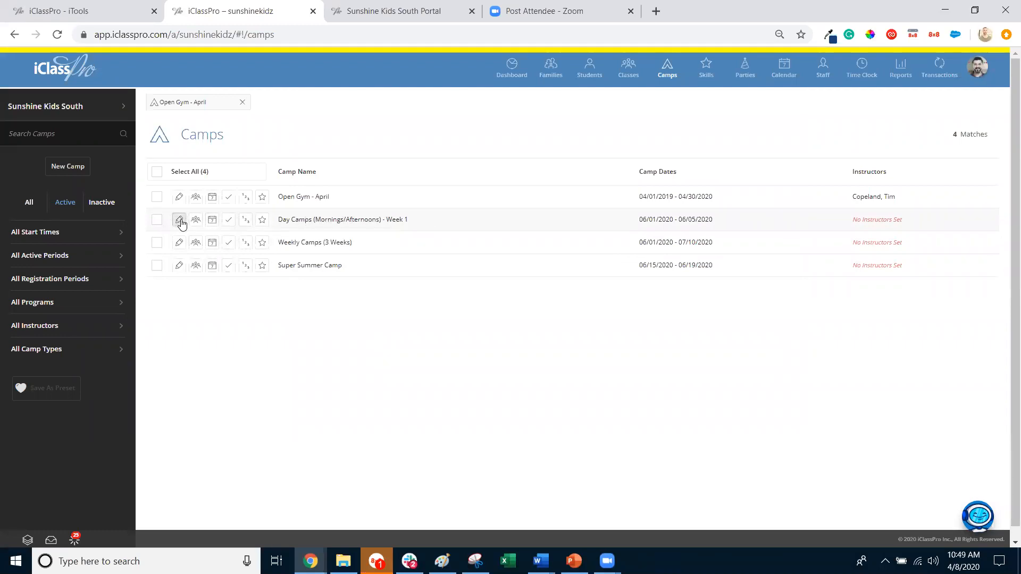
Open the Day Camps (Mornings/Afternoons) - Week 1 camp and review its parent portal settings, including day choice and schedule alias display.
left_click(461, 229)
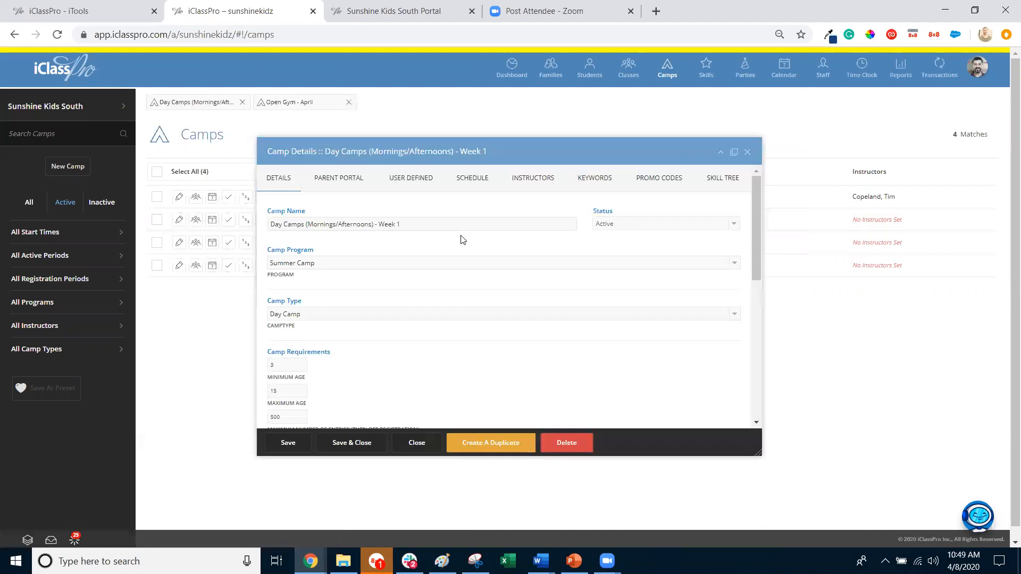
left_click(347, 181)
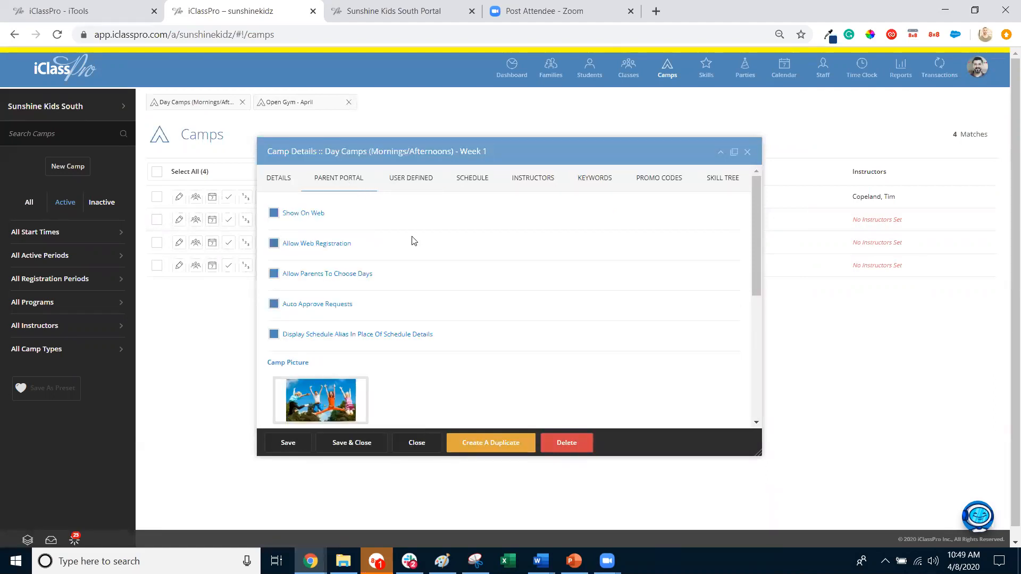
scroll(413, 242, "down", 1)
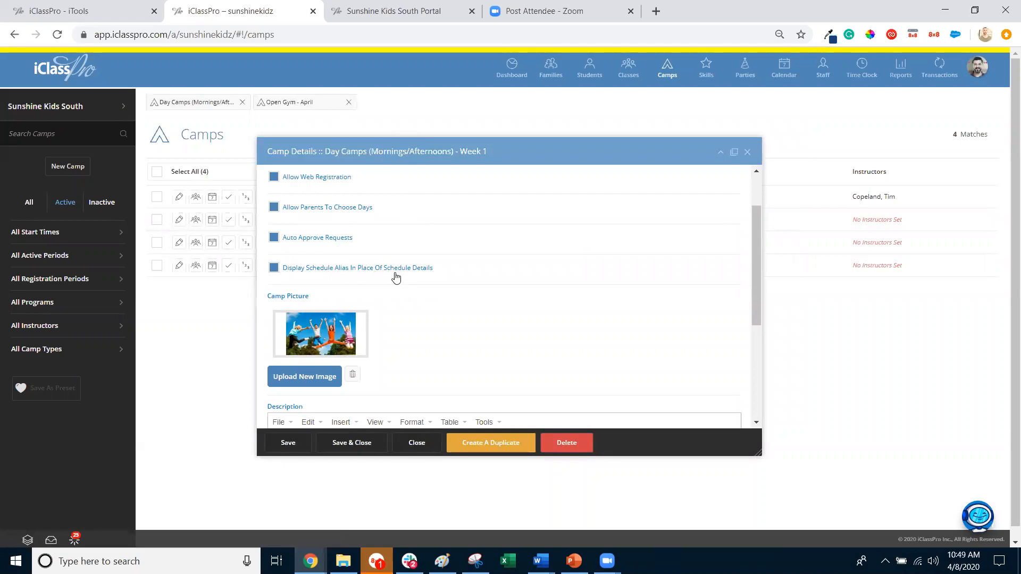
scroll(489, 275, "up", 1)
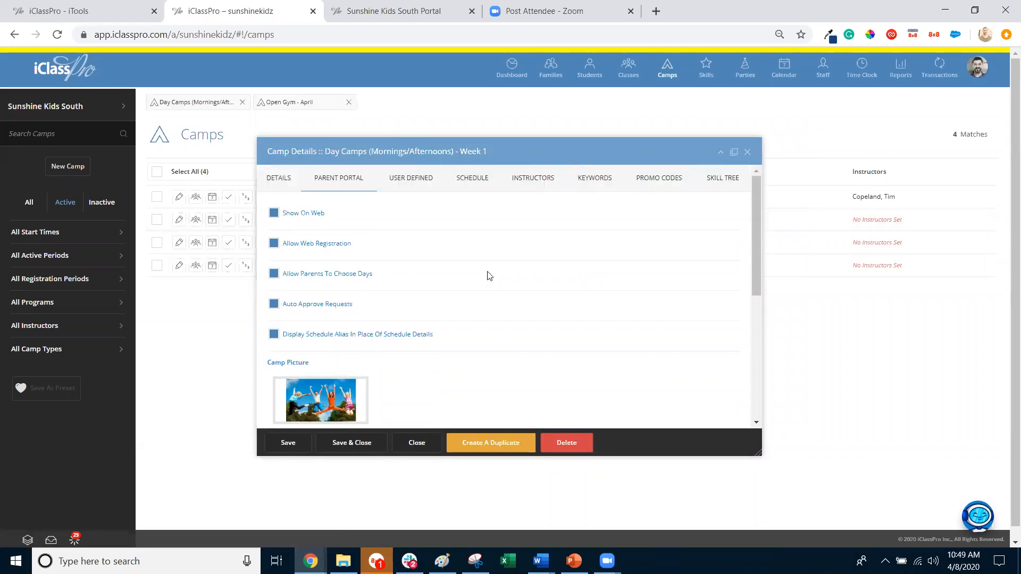
Review the Week 1 day camp's weekly schedule, examining the morning and afternoon time slots and their aliases.
left_click(475, 180)
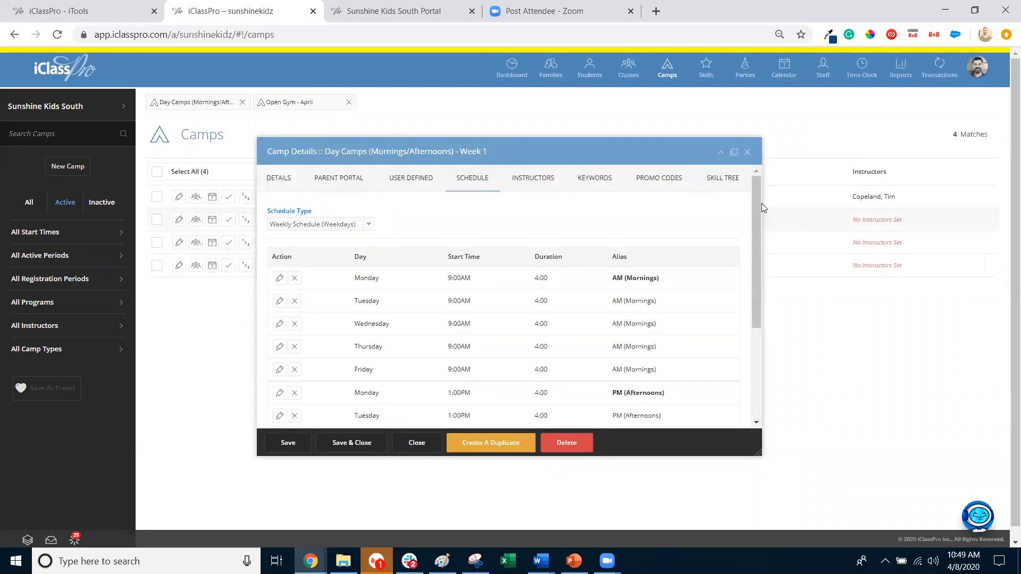
left_click_drag(643, 152, 687, 136)
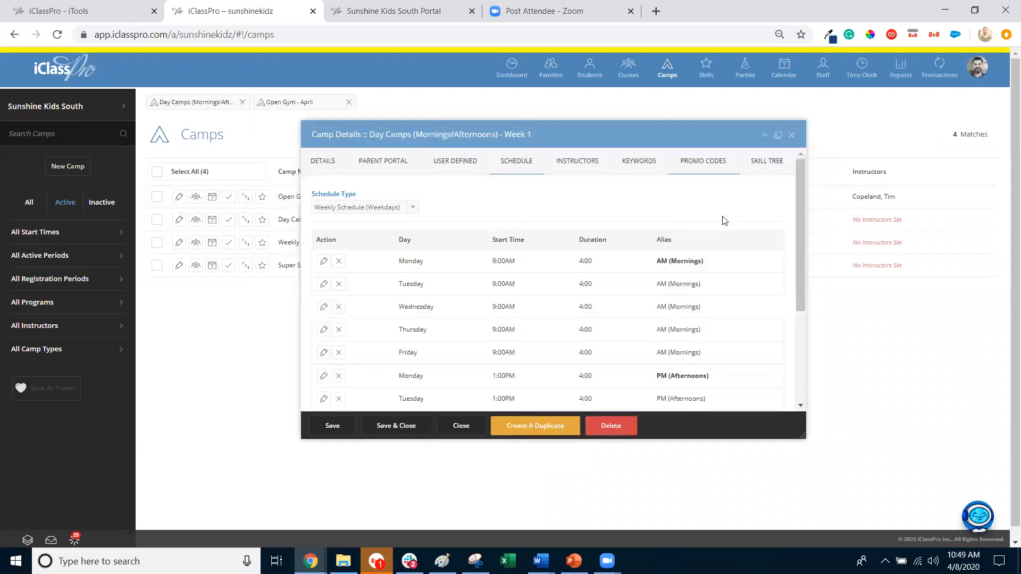
mouse_move(799, 181)
left_mouse_down()
mouse_move(799, 229)
mouse_move(796, 191)
left_mouse_up()
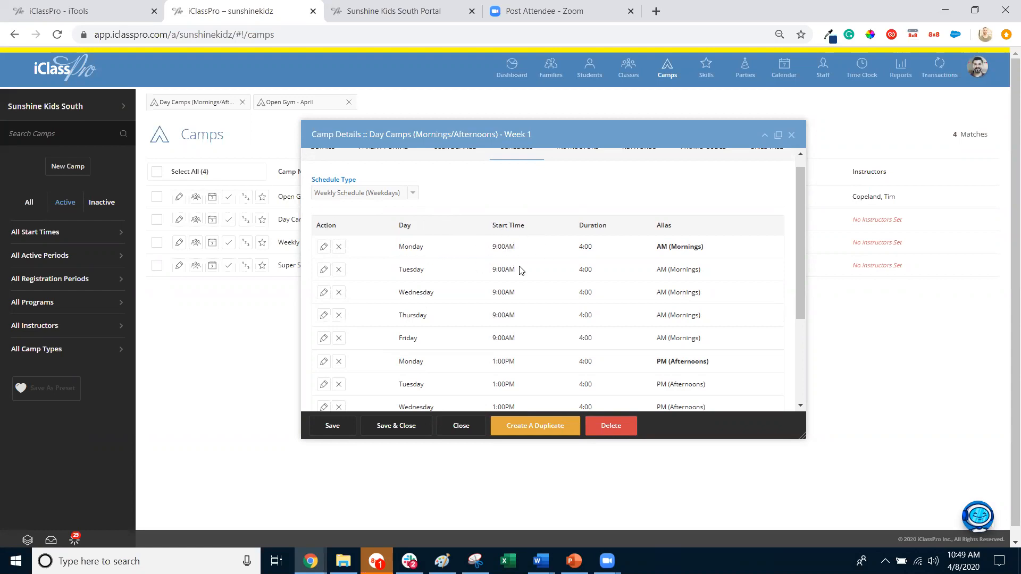
scroll(521, 271, "down", 2)
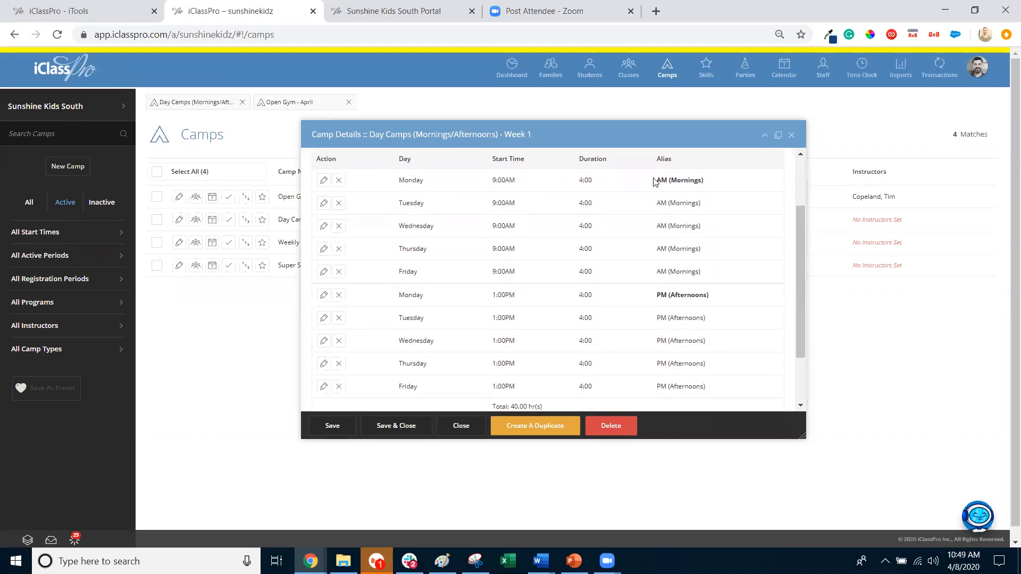
left_click_drag(656, 180, 715, 184)
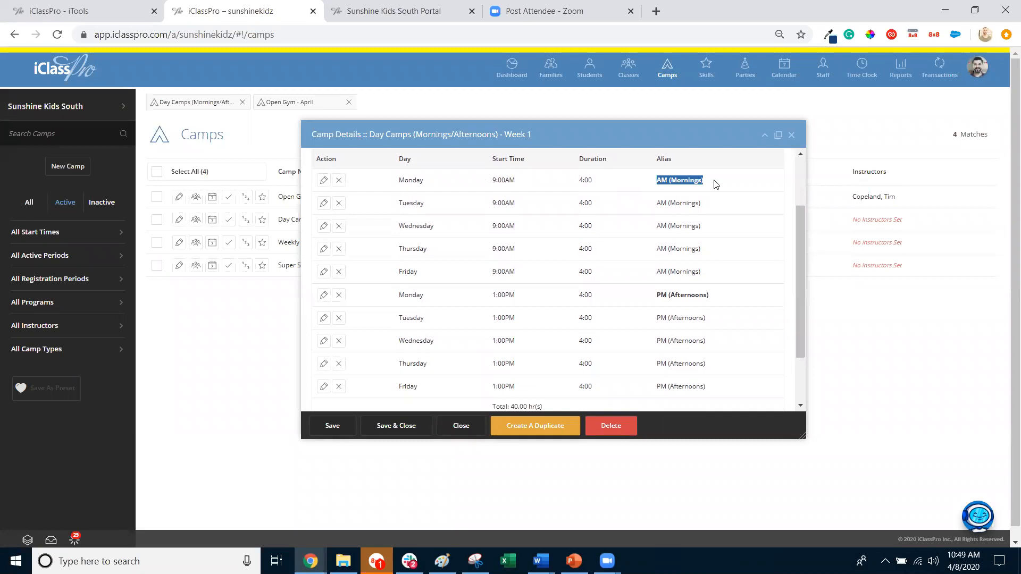
Review the PM (Afternoons) time slots and aliases of the Week 1 day camp, and close the camp without saving.
left_click(657, 206)
scroll(637, 257, "down", 2)
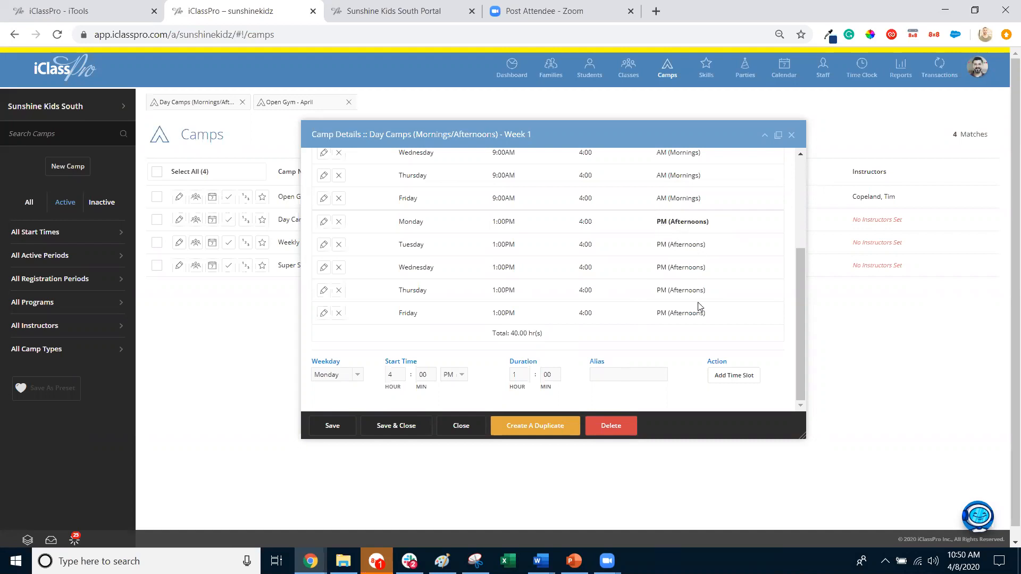
triple_click(673, 221)
left_click(666, 220)
left_click_drag(657, 244, 720, 246)
left_click(679, 270)
left_click_drag(656, 221, 734, 223)
left_click(606, 349)
left_click(461, 426)
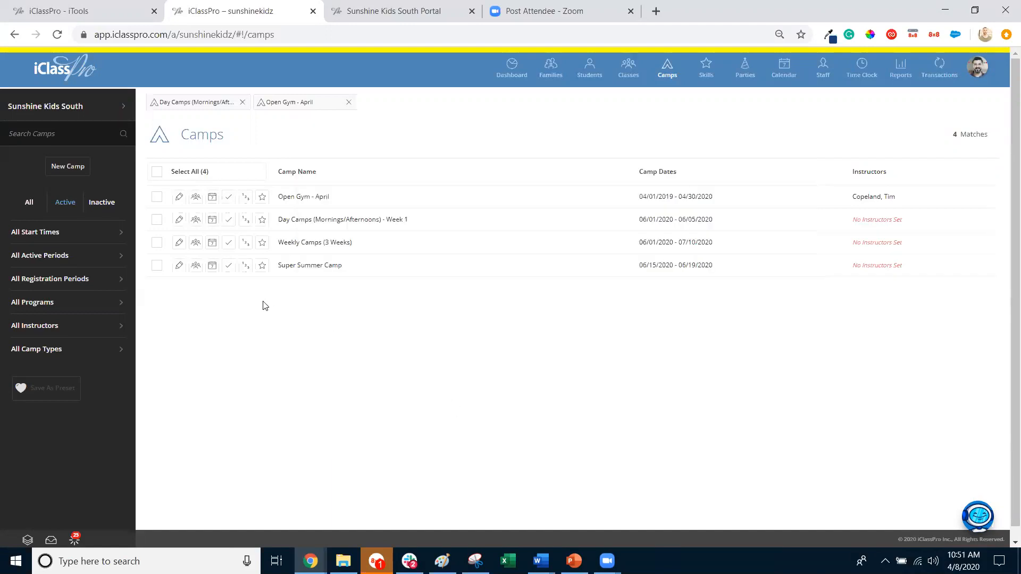
Open the Weekly Camps (3 Weeks) camp, review its parent portal settings, and move the dialog clear of the camp names.
left_click(179, 244)
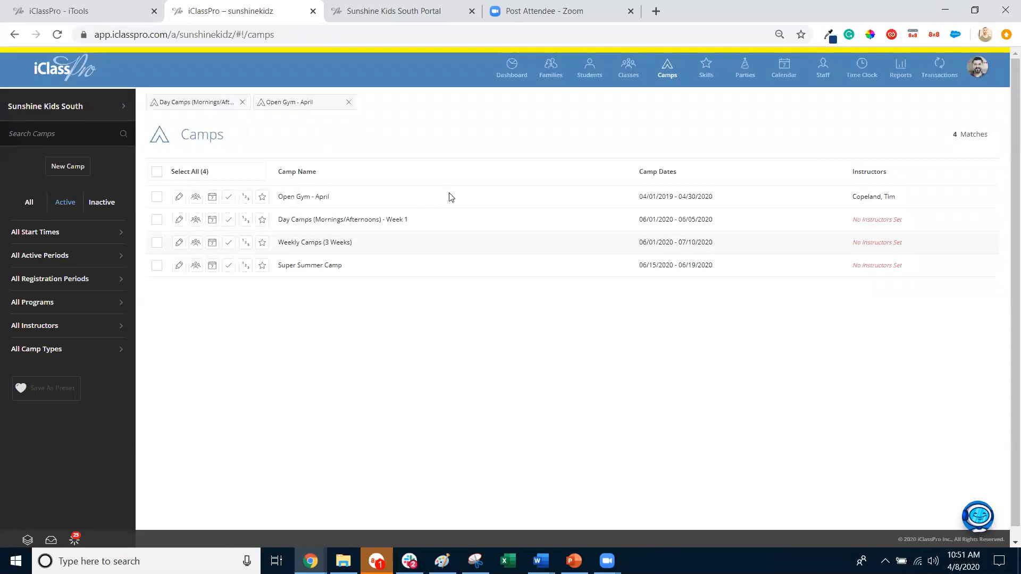
left_click(346, 183)
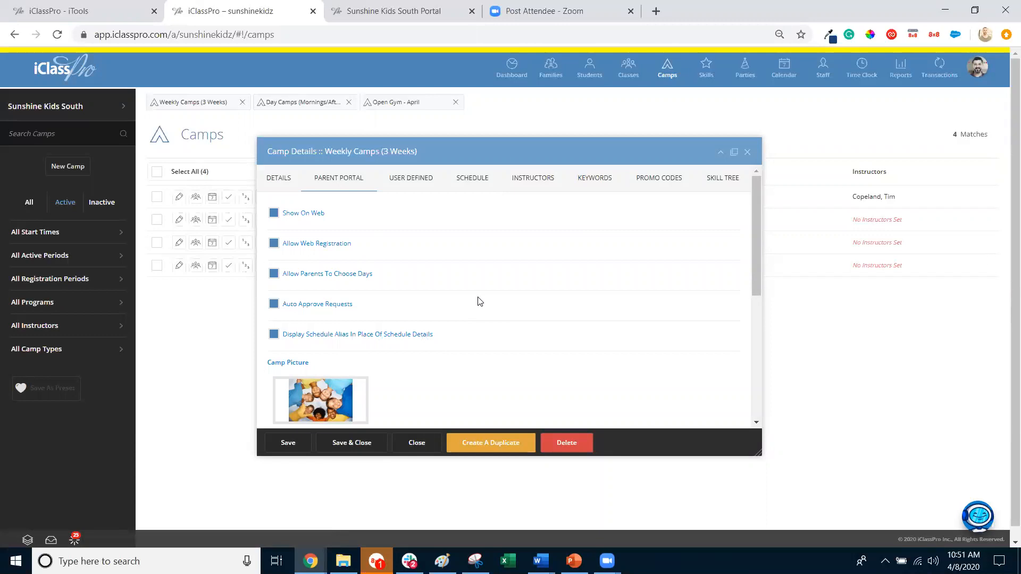
left_click_drag(496, 152, 574, 154)
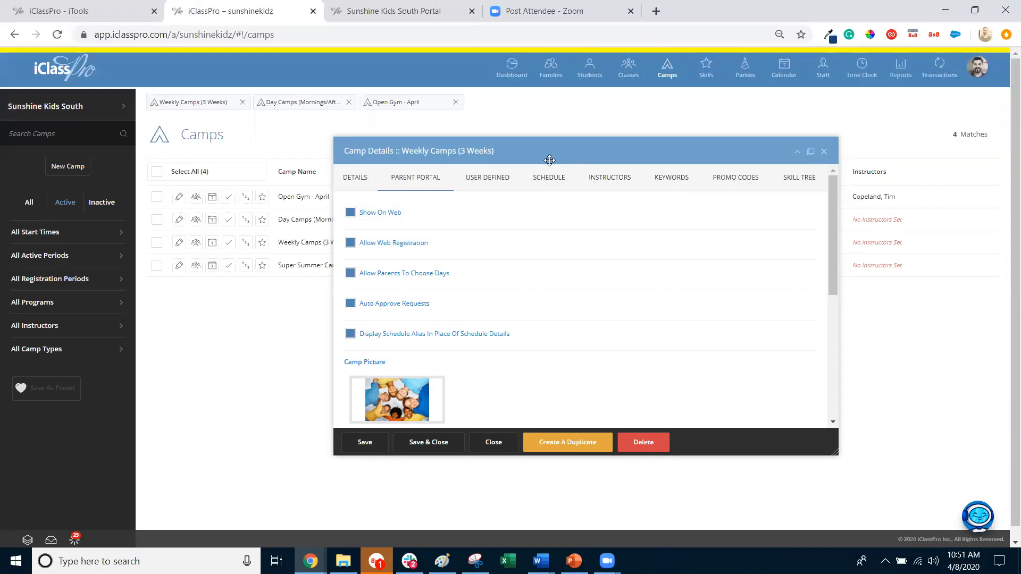
left_click_drag(550, 158, 637, 150)
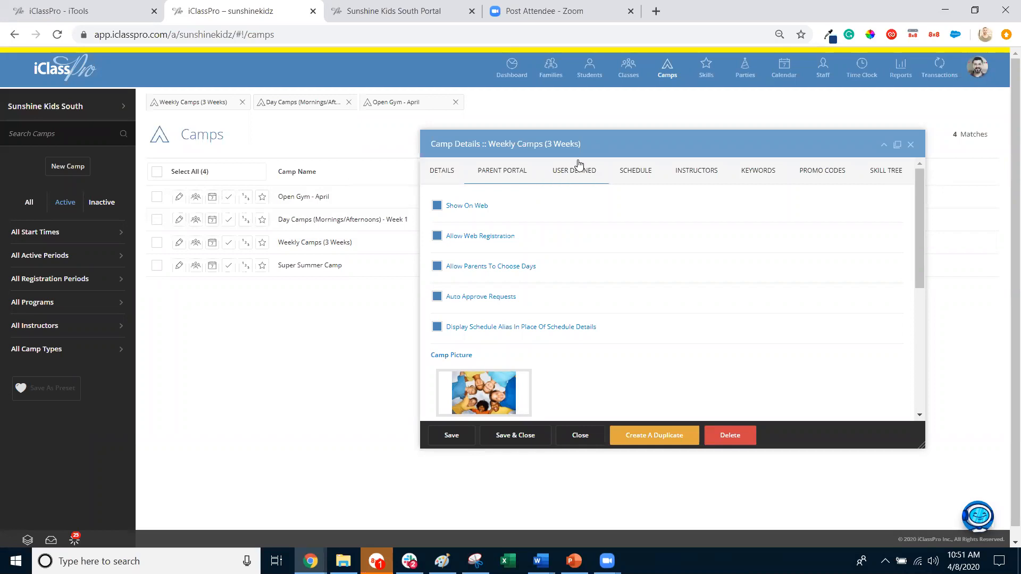
left_click_drag(630, 140, 581, 125)
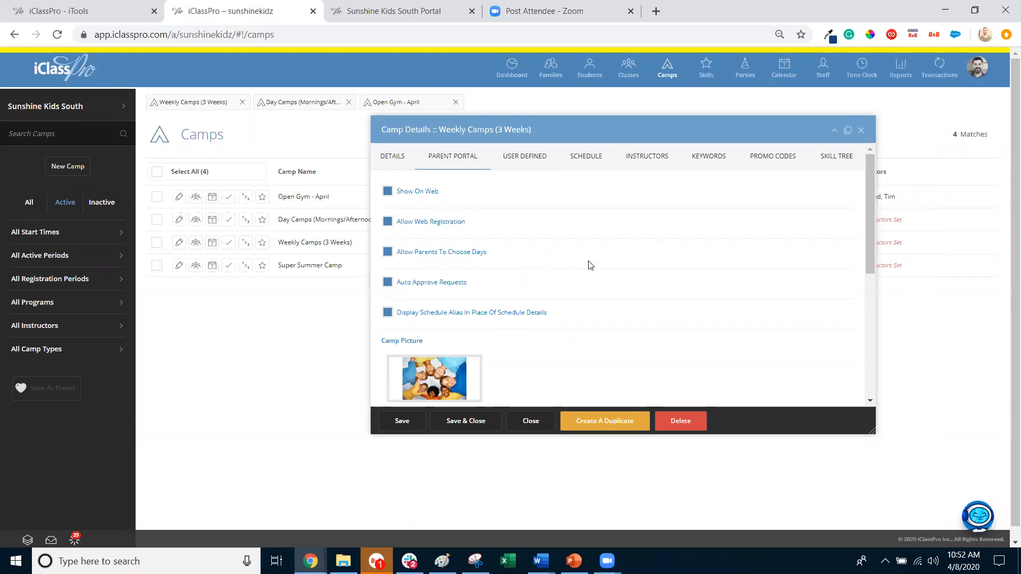
Review the schedule of the Weekly Camps (3 Weeks) camp, including the schedule type options and the full list of dated time slots.
left_click(589, 160)
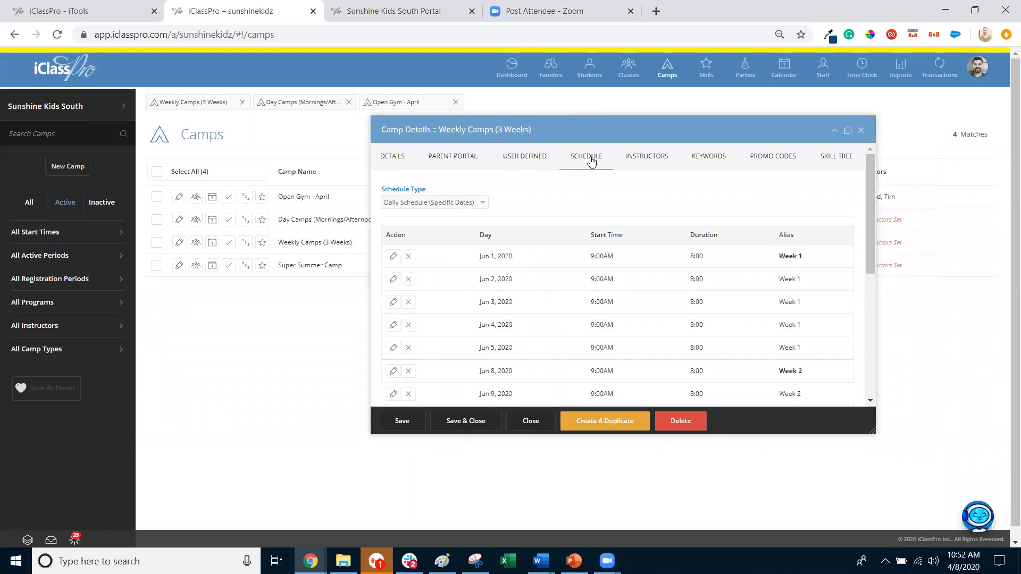
left_click_drag(869, 174, 870, 166)
left_click_drag(779, 254, 812, 260)
left_click(469, 203)
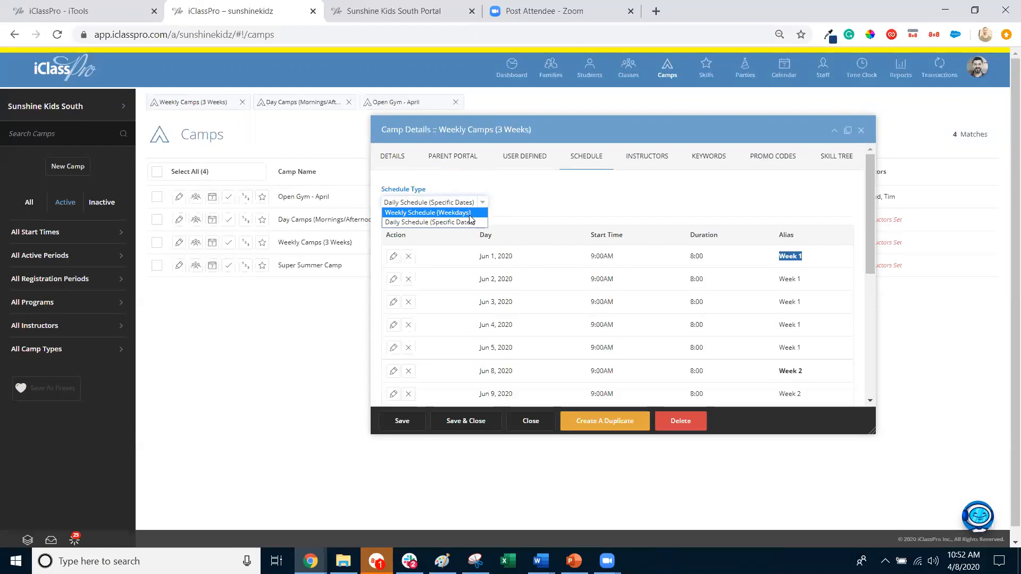
left_click(549, 207)
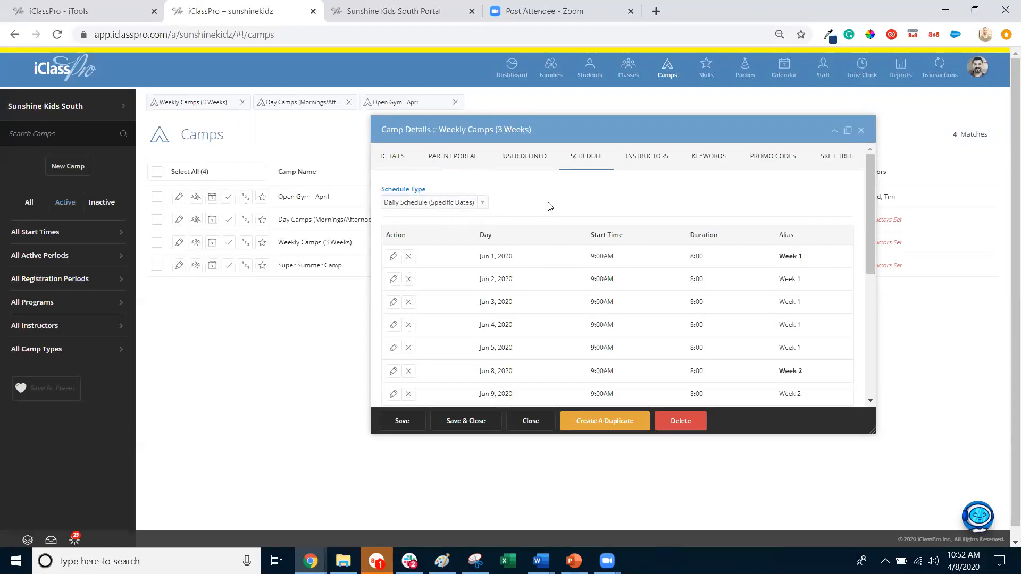
scroll(560, 209, "down", 1)
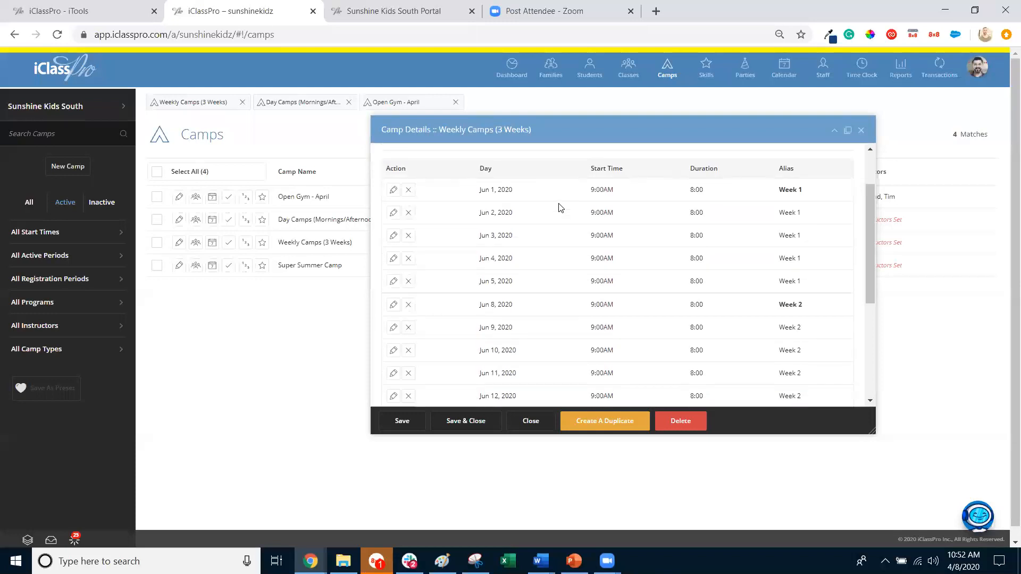
scroll(558, 207, "down", 2)
scroll(563, 213, "down", 1)
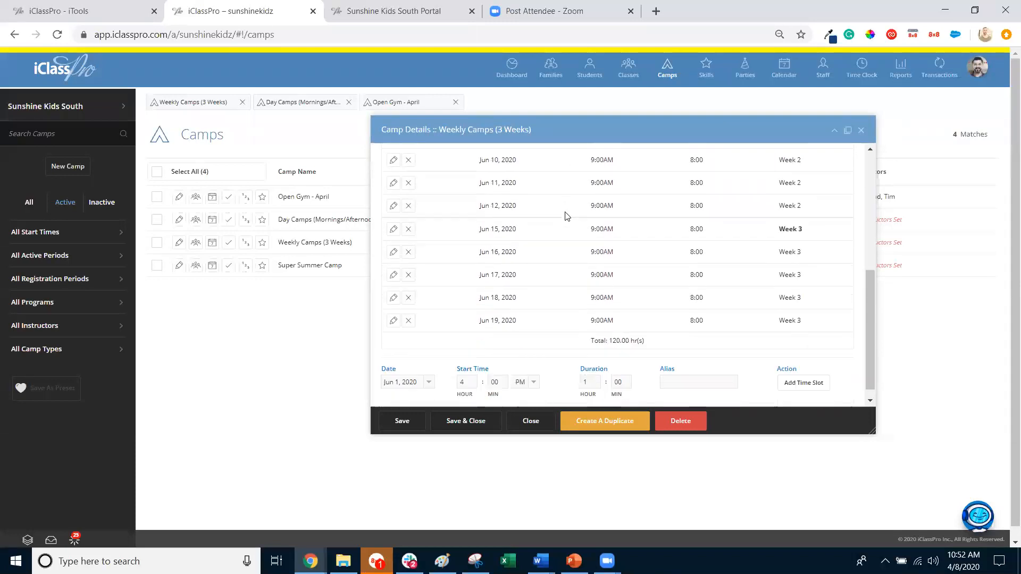
scroll(567, 215, "up", 1)
scroll(565, 215, "up", 3)
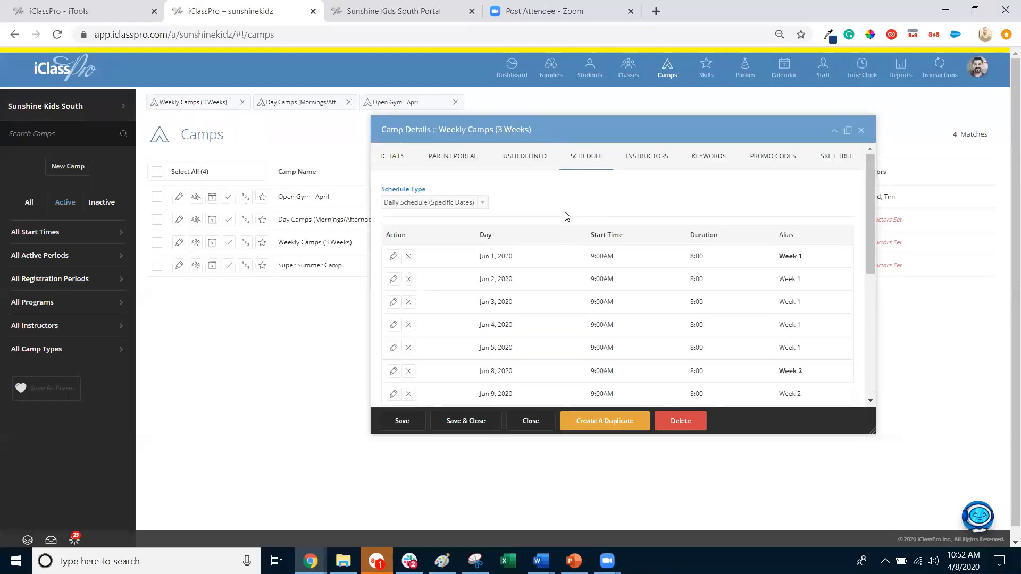
Examine how the camp's June dates are grouped under the Week 1, Week 2 and Week 3 aliases.
scroll(565, 215, "down", 1)
left_click_drag(778, 189, 805, 191)
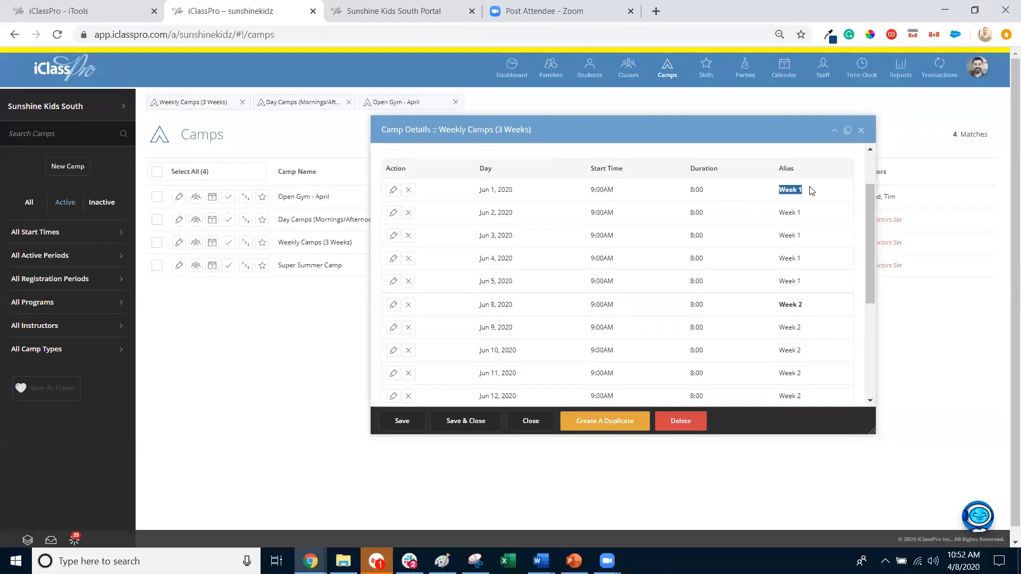
left_click(785, 212)
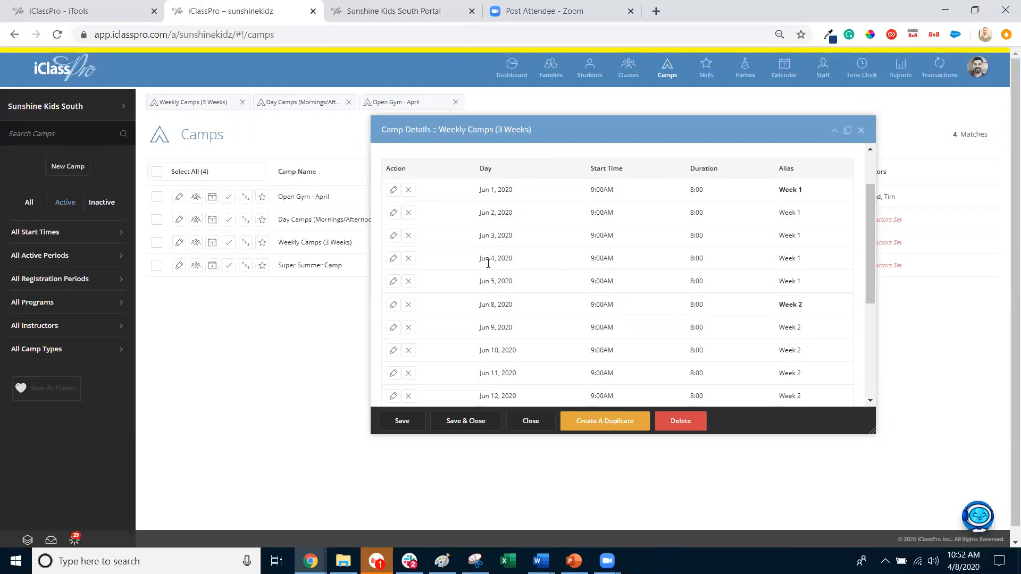
left_click_drag(778, 190, 805, 283)
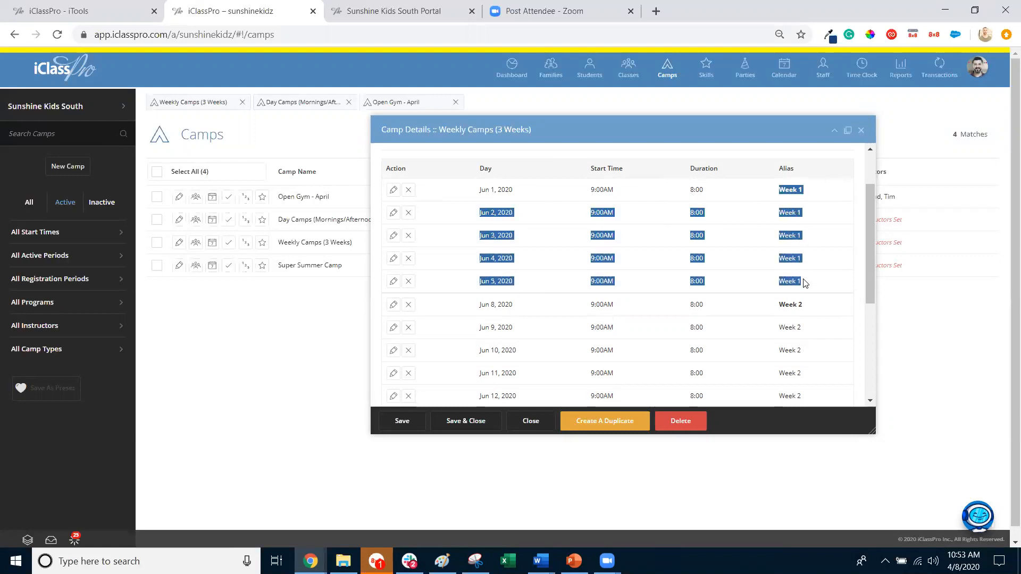
left_click(714, 244)
scroll(771, 237, "down", 1)
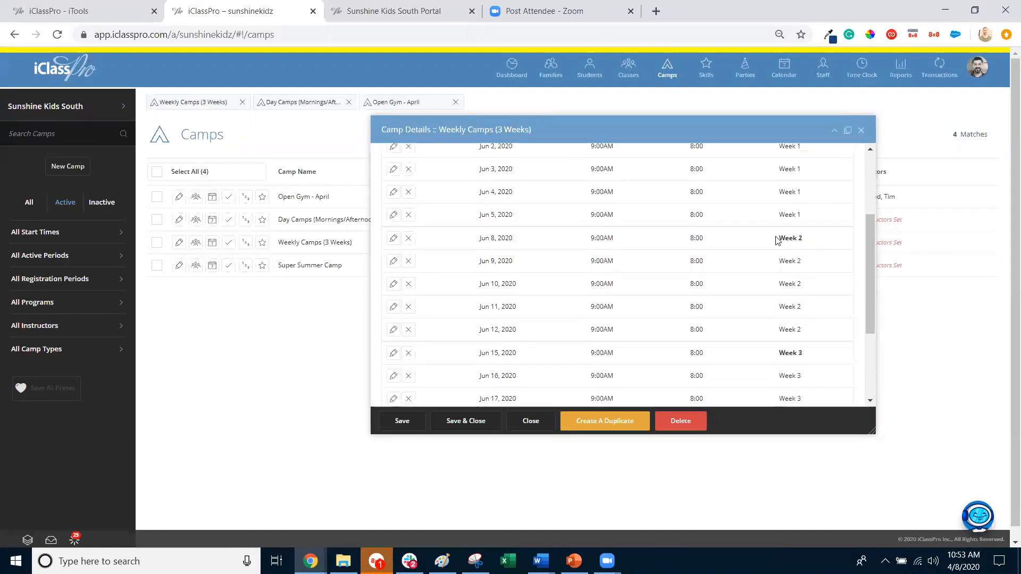
left_click_drag(480, 239, 812, 334)
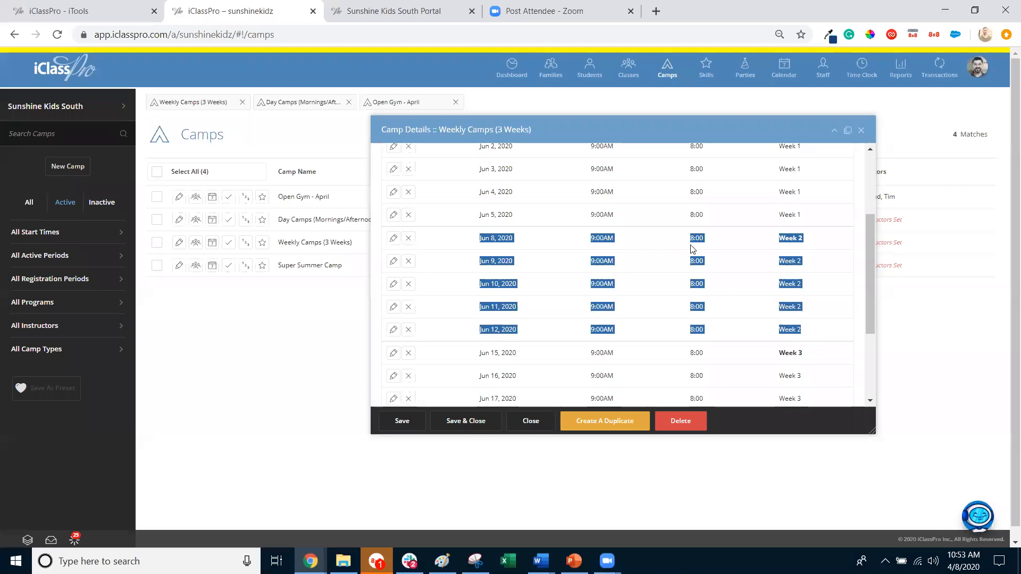
scroll(692, 248, "down", 2)
left_click(718, 247)
left_click_drag(480, 221, 813, 319)
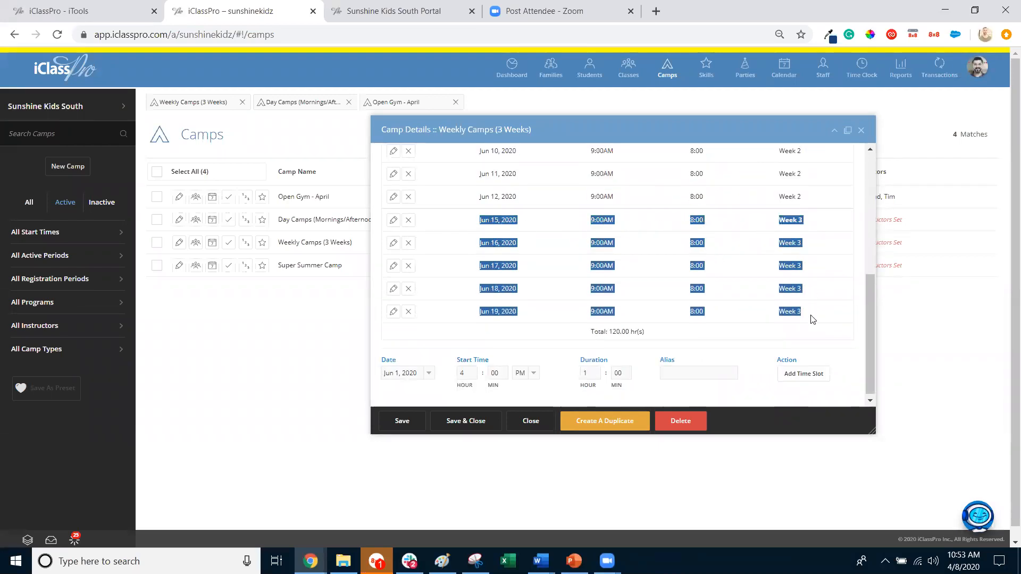
left_click(663, 193)
scroll(672, 237, "up", 5)
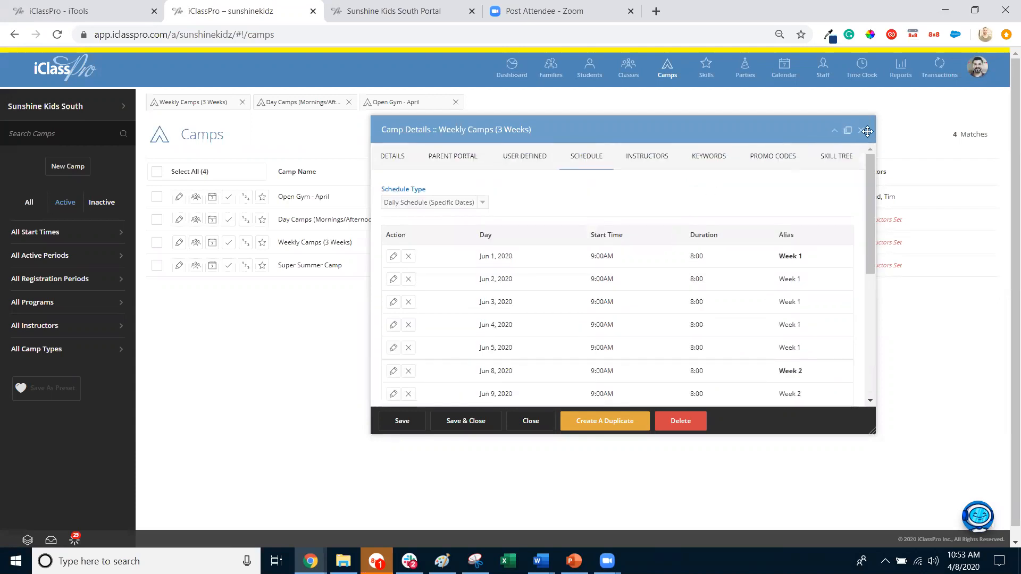
Close the Weekly Camps (3 Weeks) details and clear all camps kept open above the camp list.
left_click(862, 132)
left_click(242, 102)
left_click(241, 102)
left_click(242, 102)
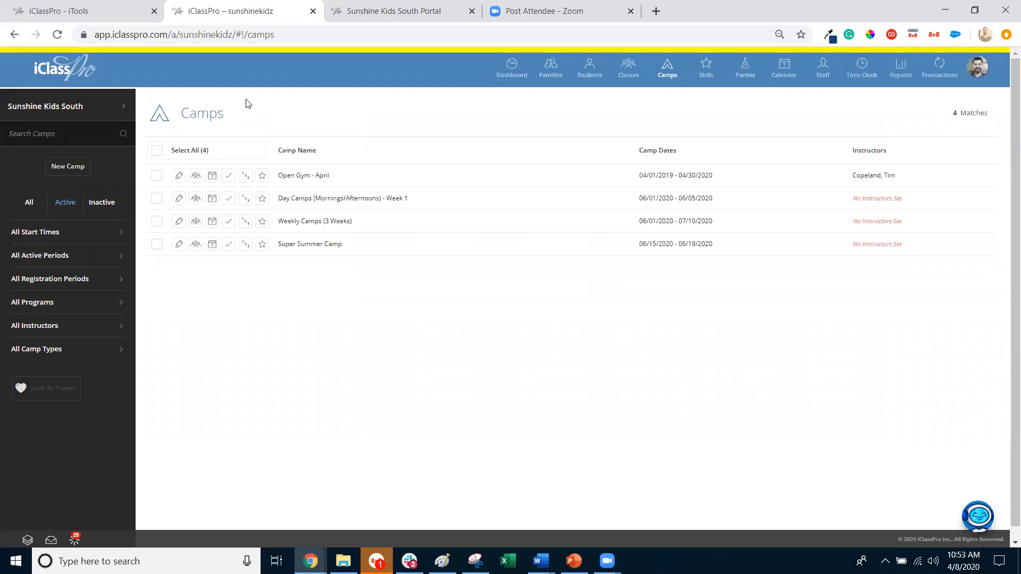
Switch to the Sunshine Kids South parent portal and review the Week 1 day camp's listed schedule aliases and additional details.
key("ctrl+Tab")
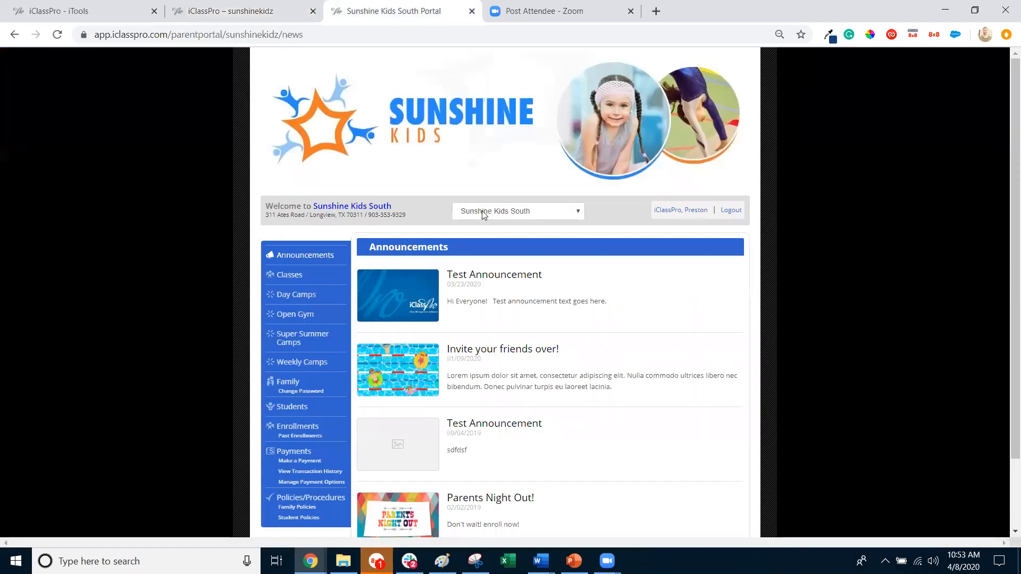
scroll(592, 203, "down", 1)
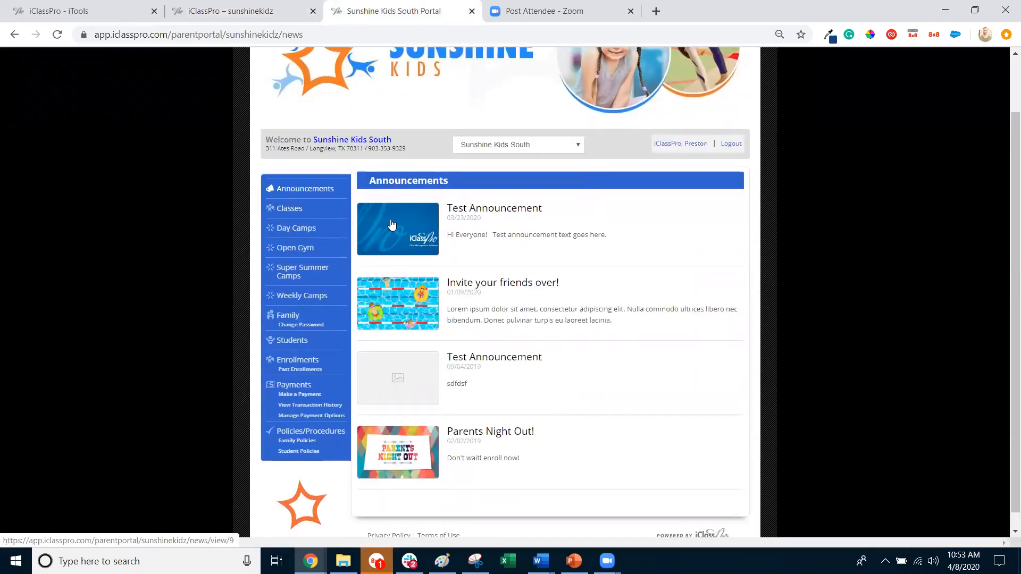
left_click(304, 230)
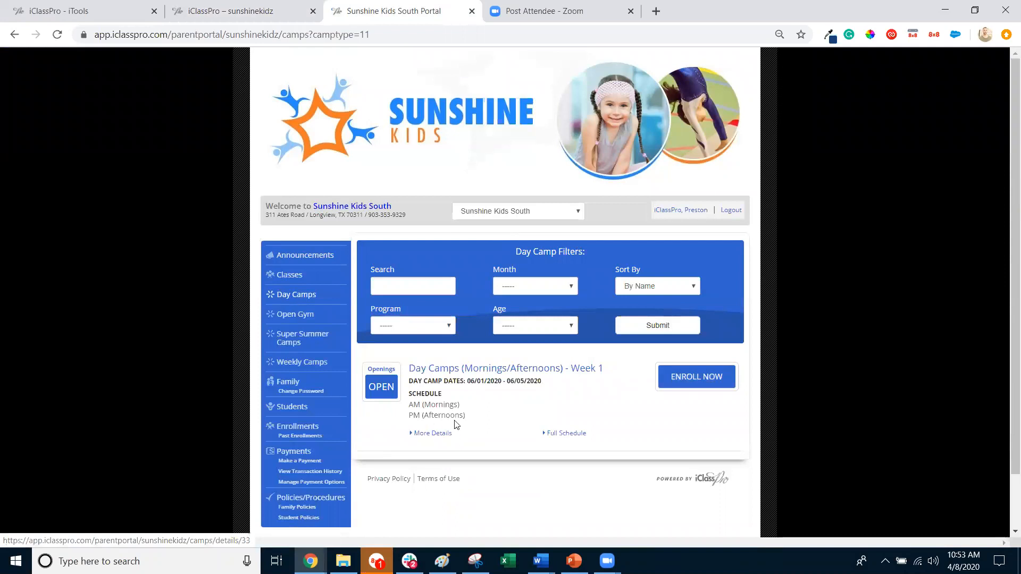
left_click_drag(474, 421, 407, 408)
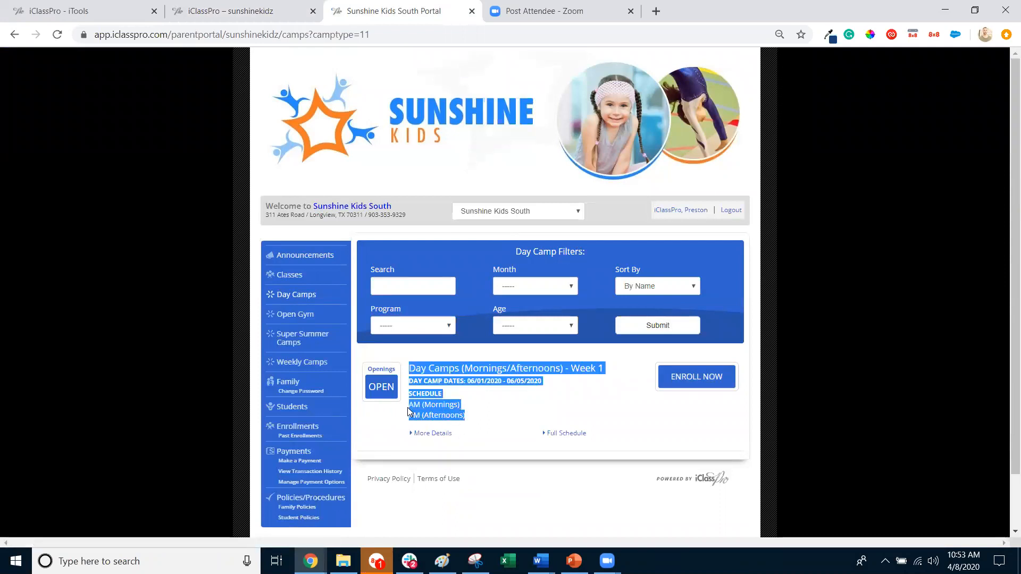
left_click(477, 409)
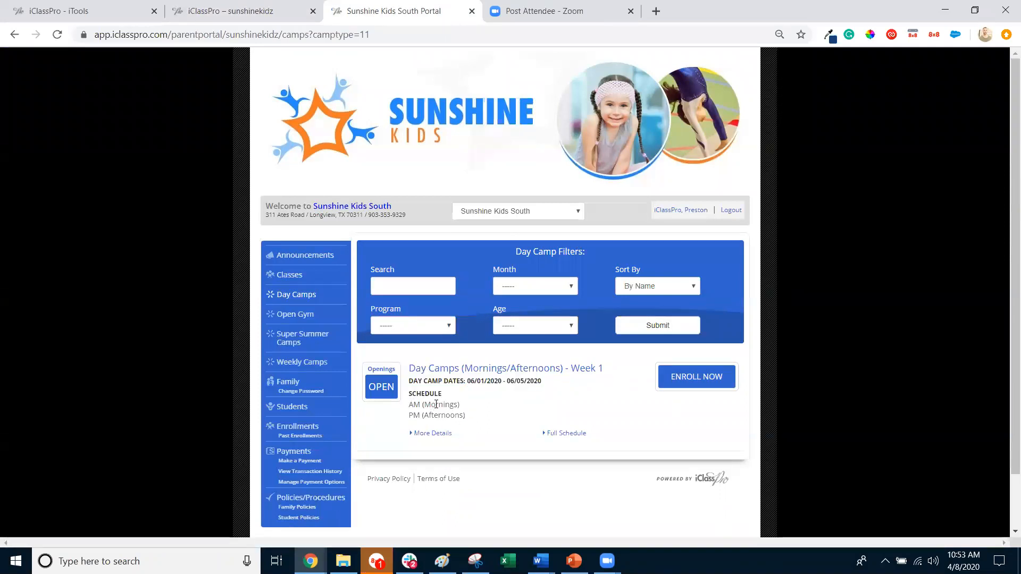
left_click(435, 434)
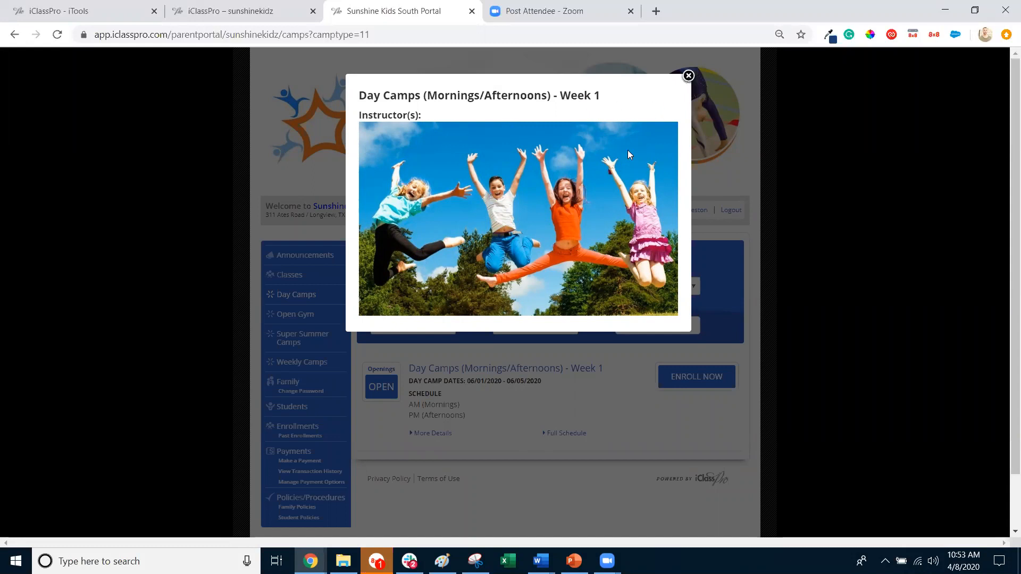
left_click(688, 76)
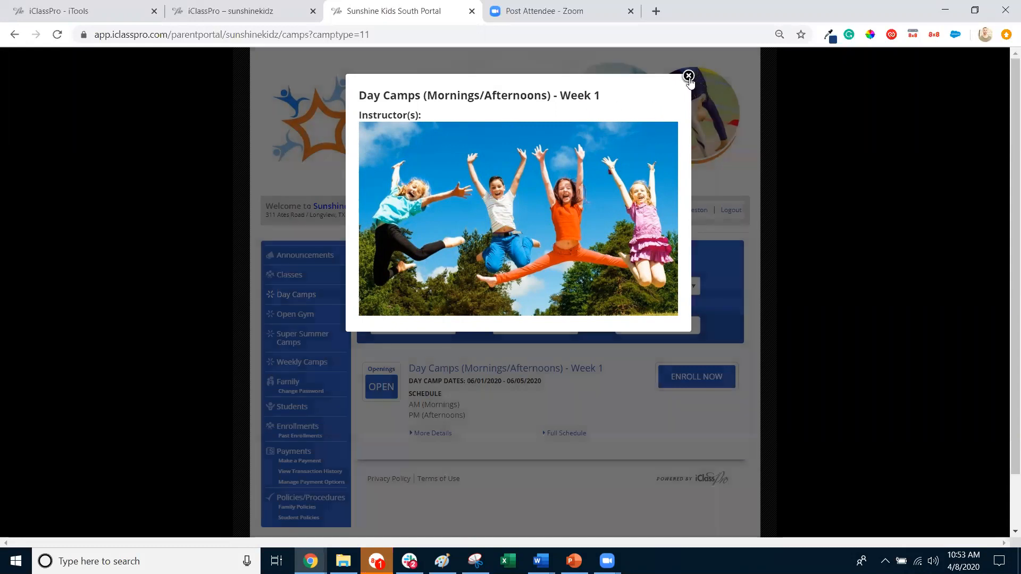
Review the full schedule of the Week 1 day camp, comparing the morning and afternoon dates and times, and close it.
left_click(565, 433)
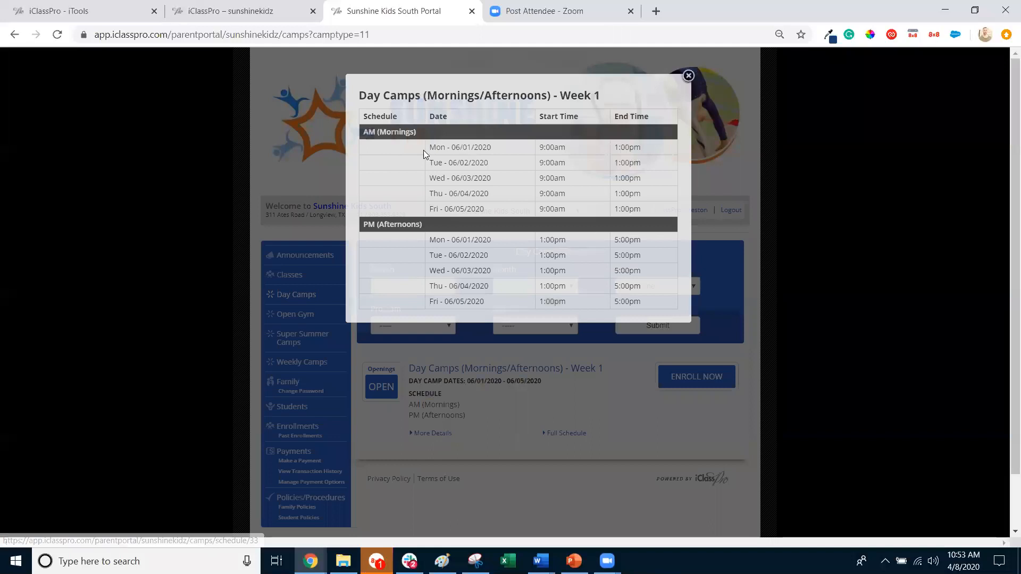
left_click_drag(418, 134, 362, 134)
left_click(432, 142)
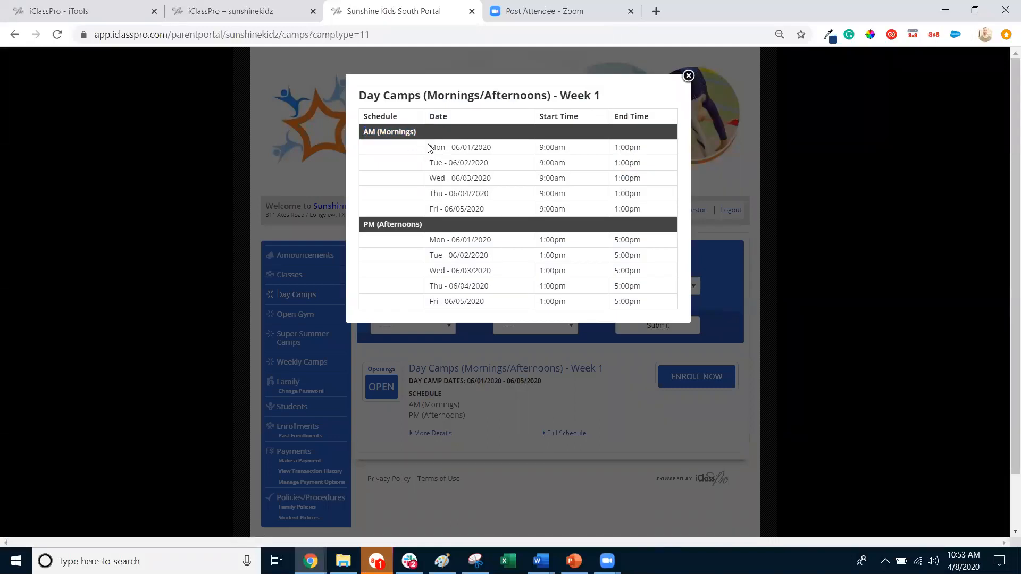
left_click_drag(442, 145, 588, 226)
left_click(506, 260)
left_click_drag(426, 241, 652, 301)
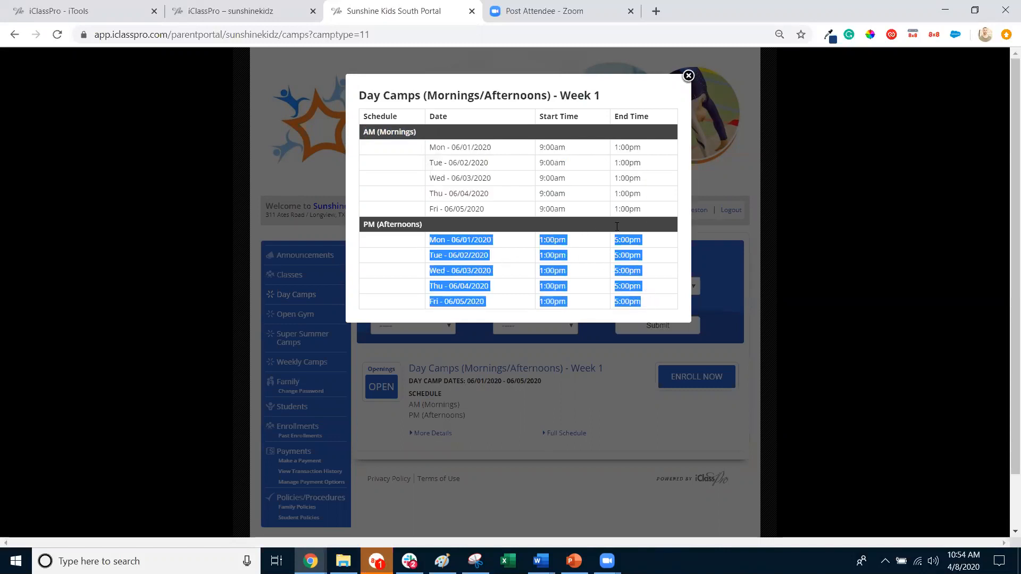
left_click(585, 192)
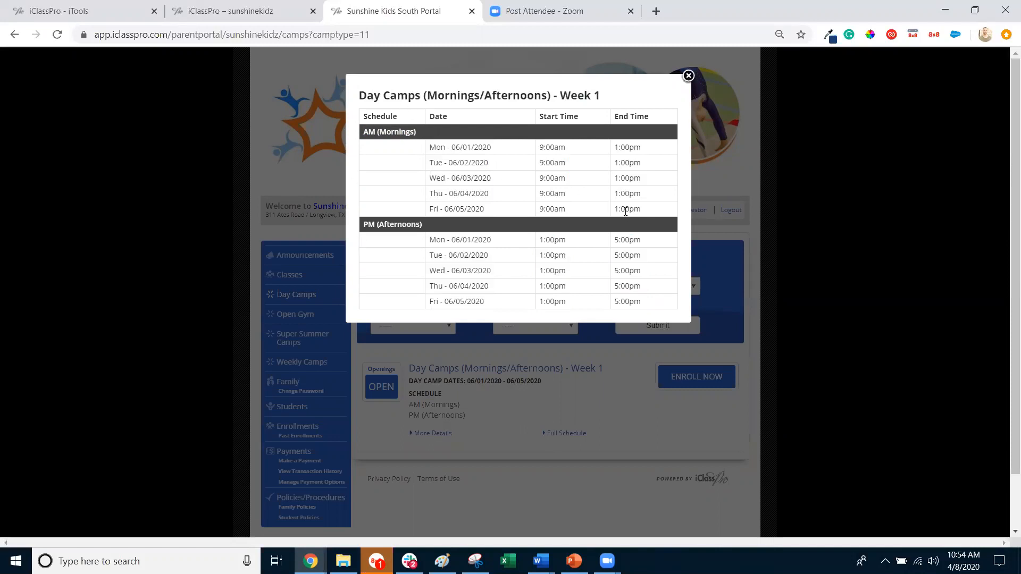
left_click(688, 76)
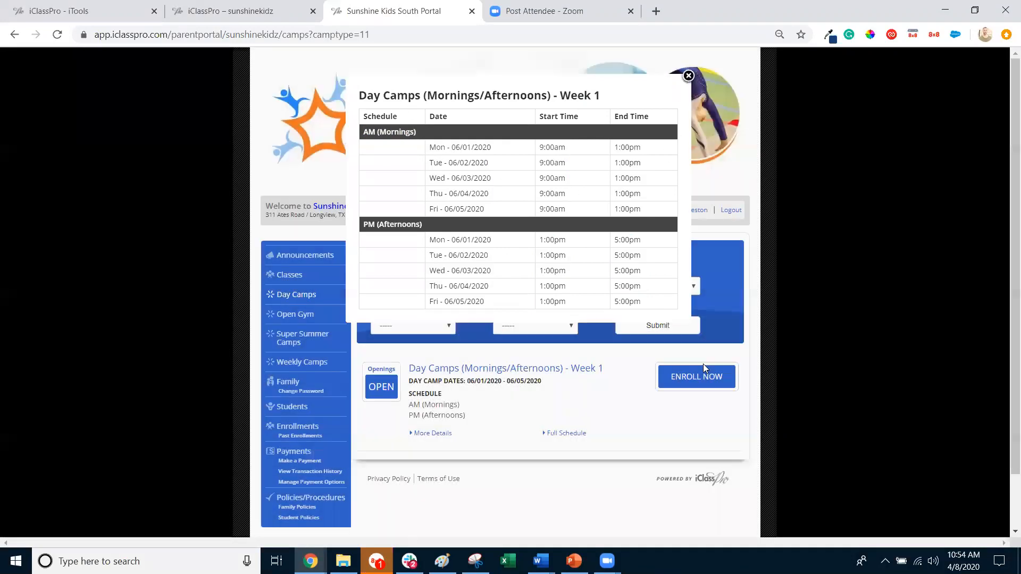
Start enrolling Student A in the Week 1 day camp, checking the AM (Mornings) and PM (Afternoons) schedules before continuing the enrollment.
left_click(698, 378)
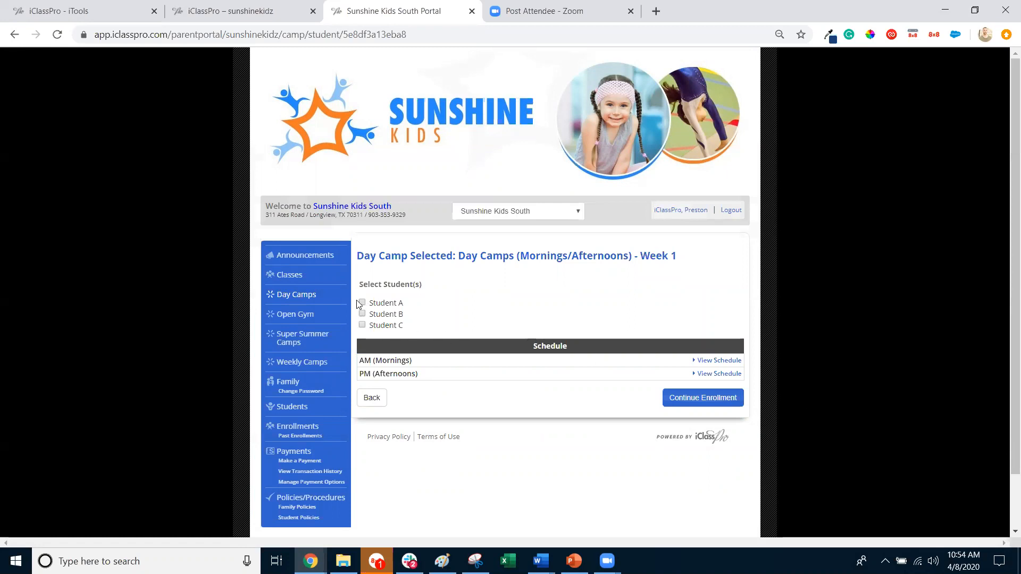
left_click(362, 303)
left_click(711, 360)
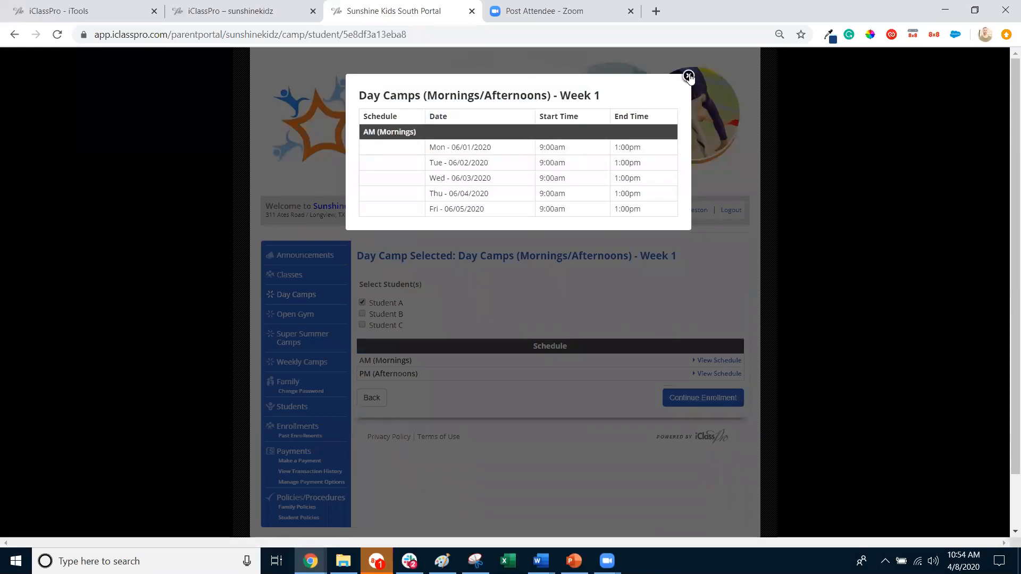
left_click(780, 170)
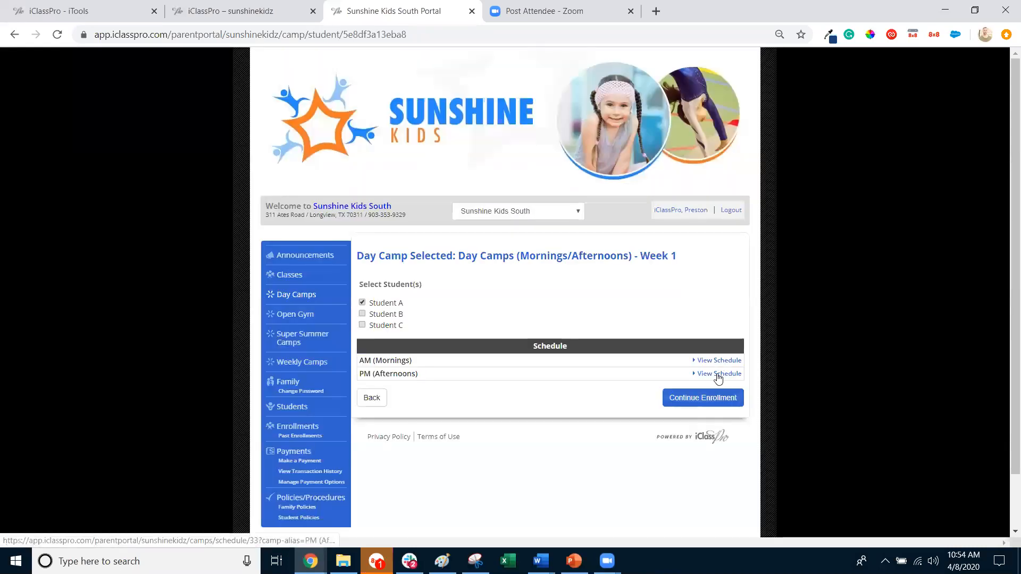
left_click(718, 374)
left_click(689, 76)
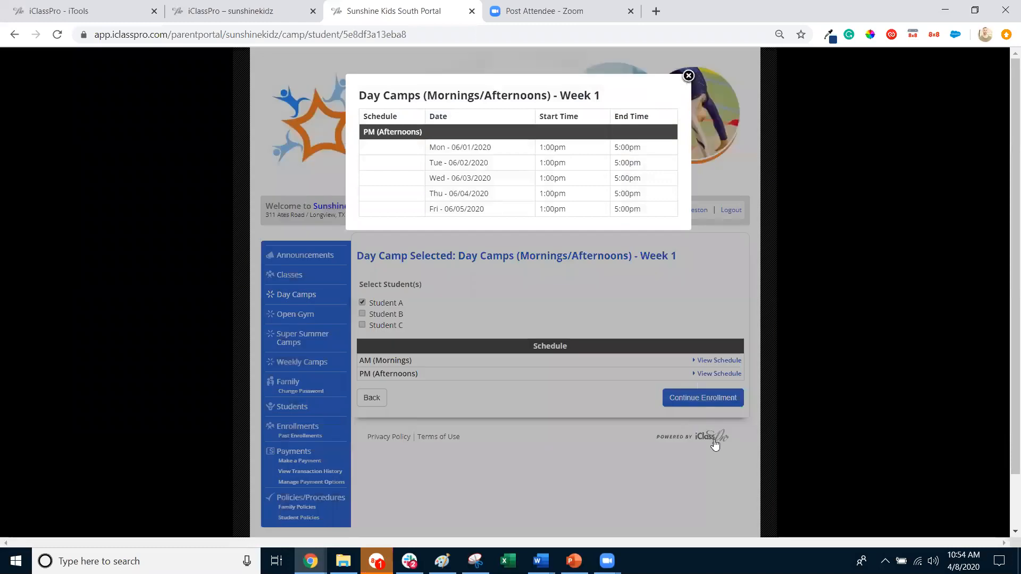
left_click(694, 404)
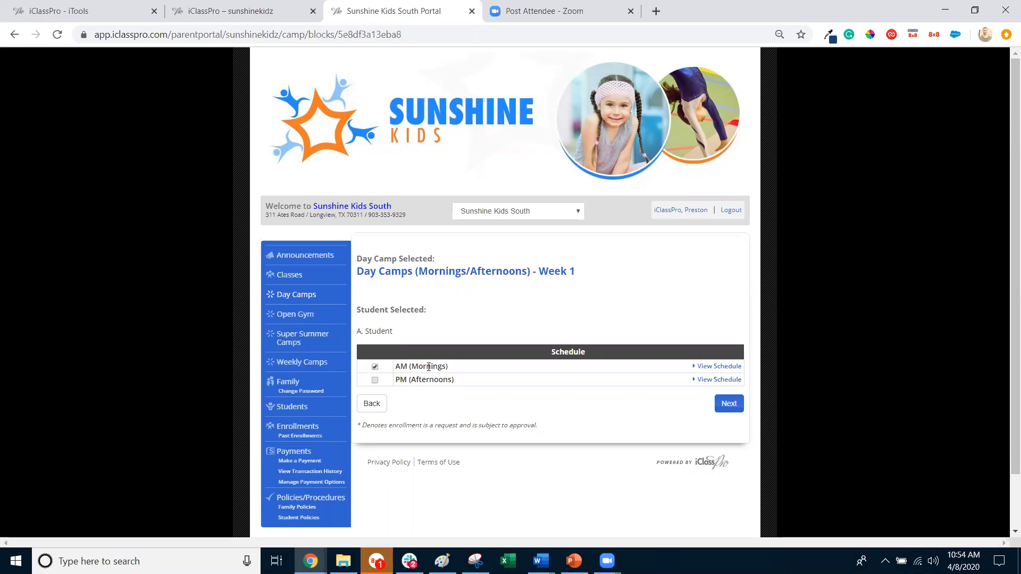
Choose the AM (Mornings) schedule for Student A and review the tuition on the day camp enrollment summary.
left_click_drag(396, 366, 466, 387)
left_click(425, 366)
left_click(466, 388)
left_click(376, 368)
left_click(729, 404)
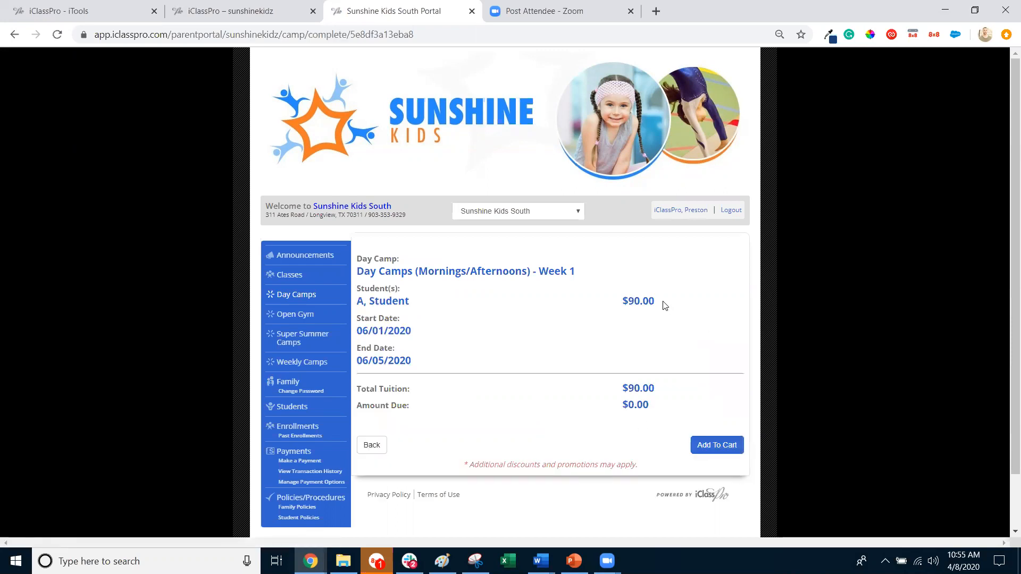
left_click_drag(664, 305, 622, 303)
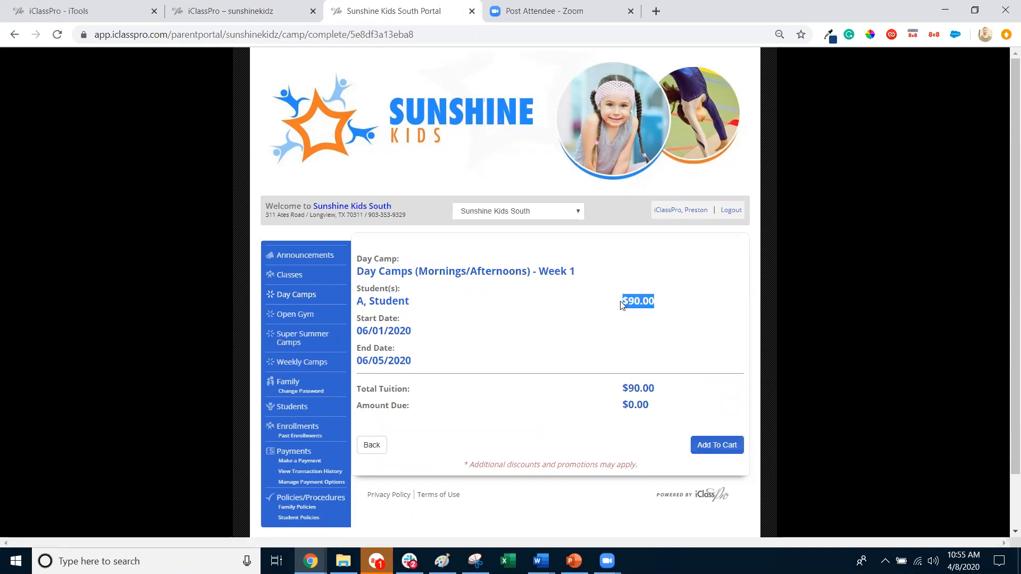
left_click(609, 269)
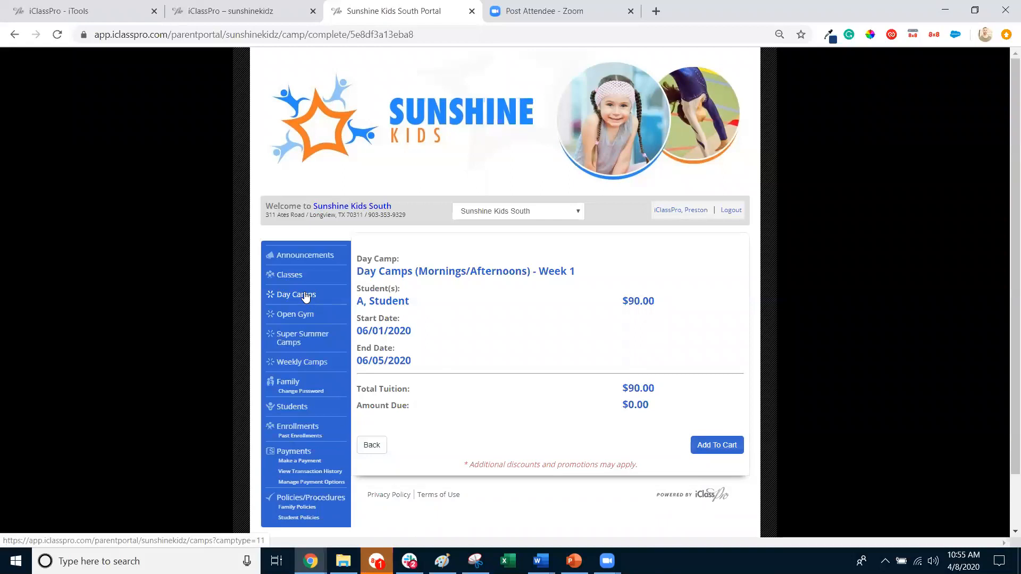
Show the portal's Weekly Camps listing, view the additional details of Weekly Camps (3 Weeks), and close them.
left_click(303, 365)
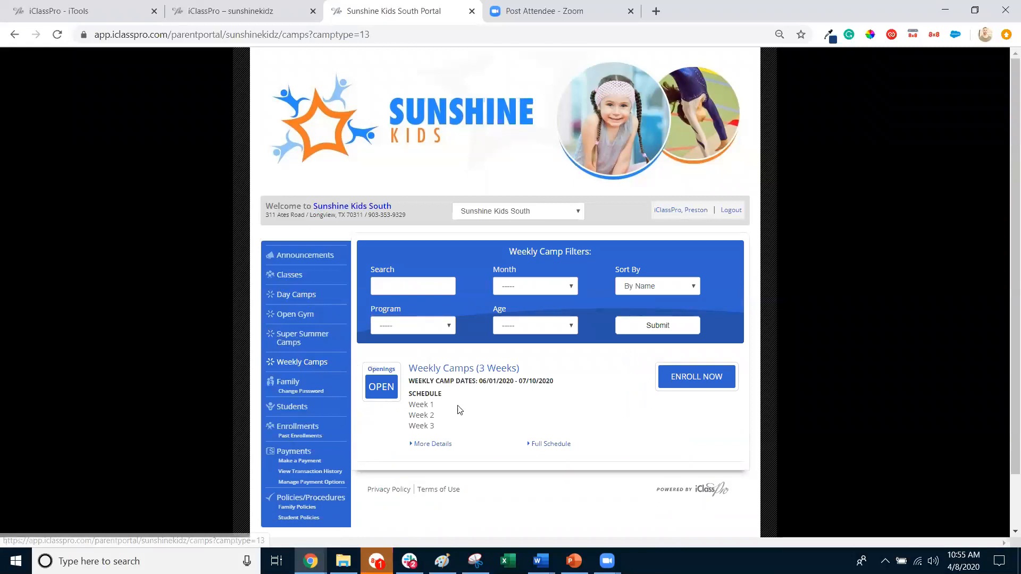
left_click(435, 444)
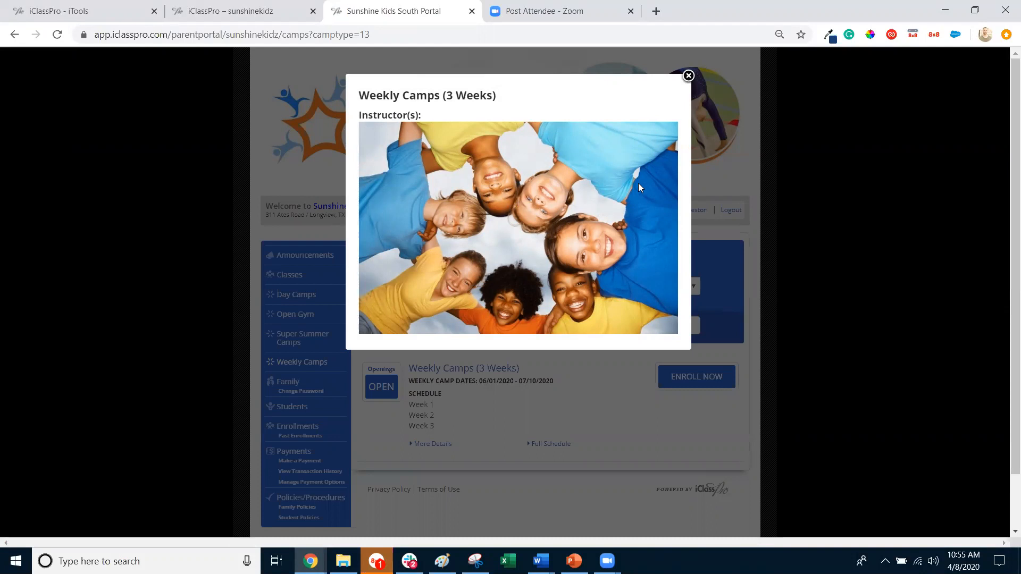
left_click(689, 76)
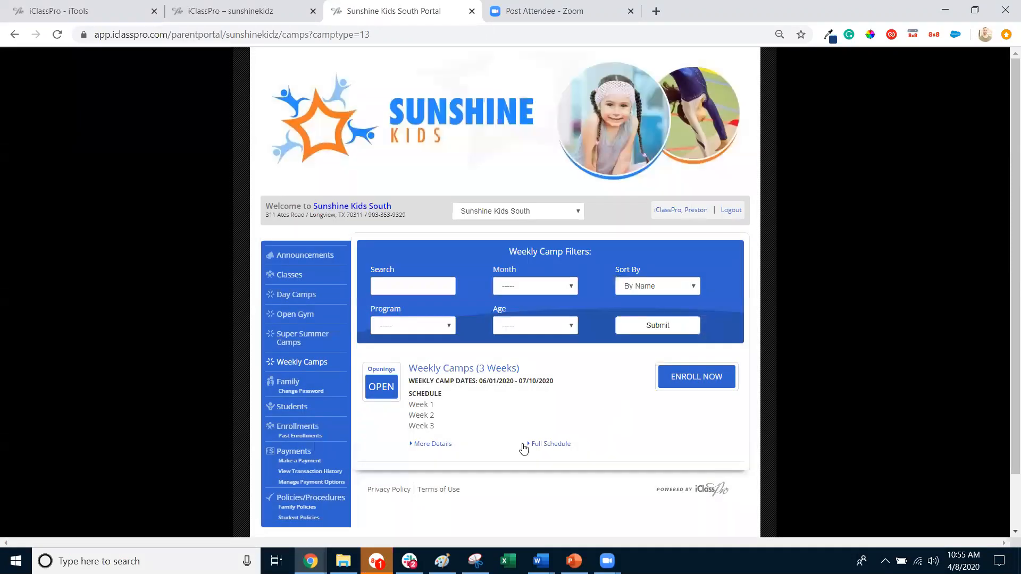
Review the full schedule of Weekly Camps (3 Weeks), going through the Week 1, Week 2 and Week 3 dates, and close it.
left_click(548, 444)
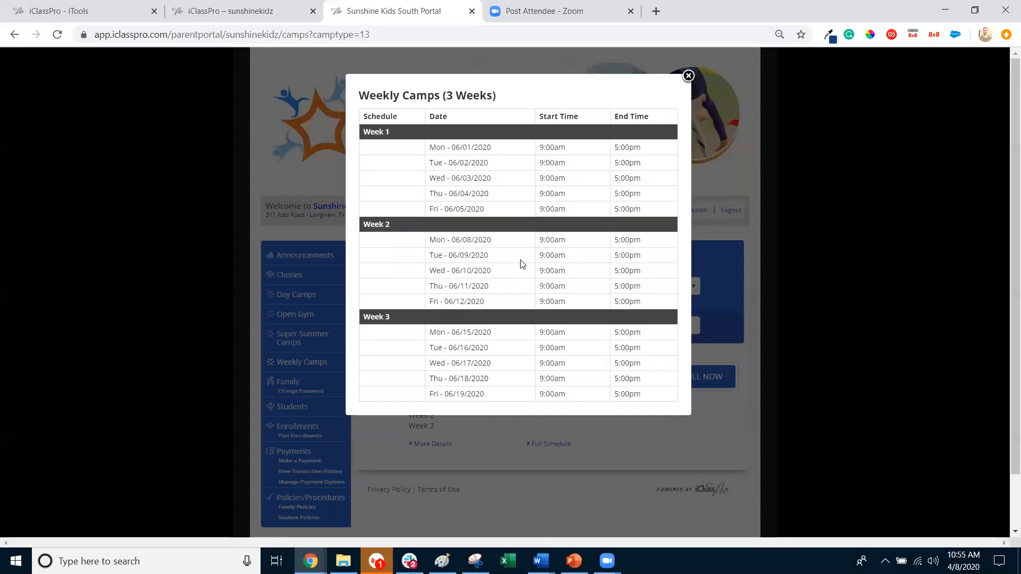
left_click_drag(364, 132, 656, 209)
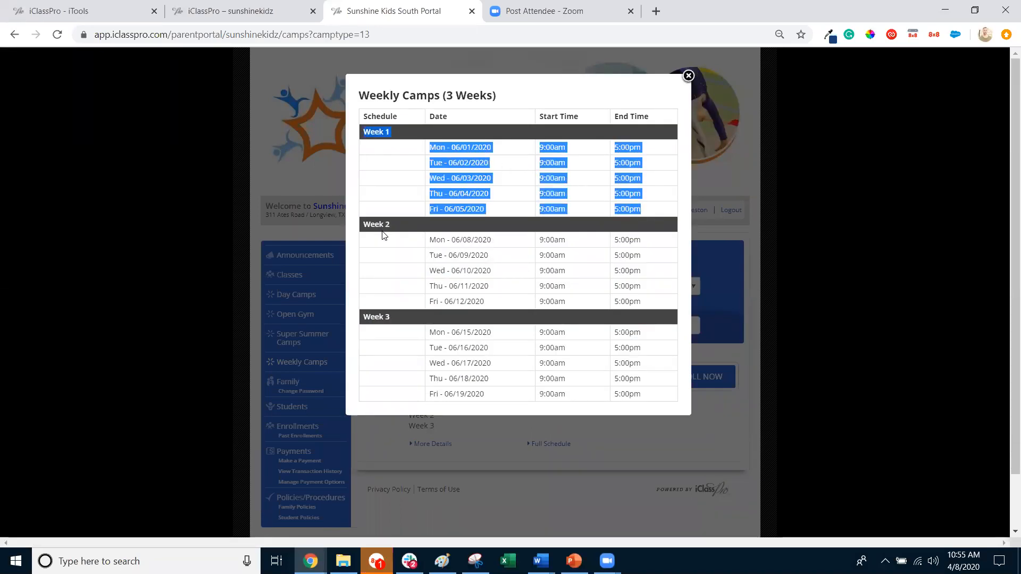
left_click_drag(364, 224, 652, 309)
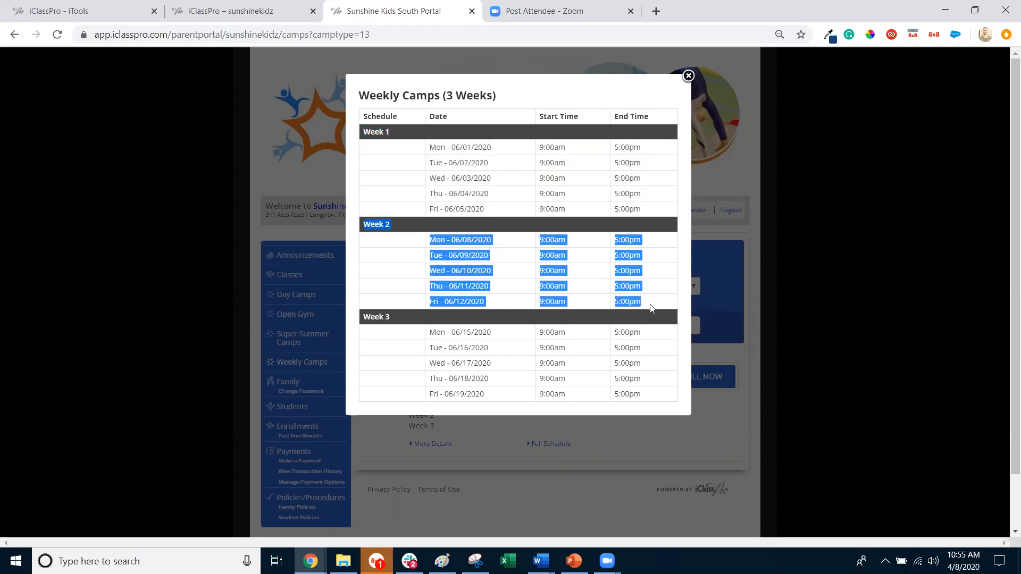
left_click(361, 317)
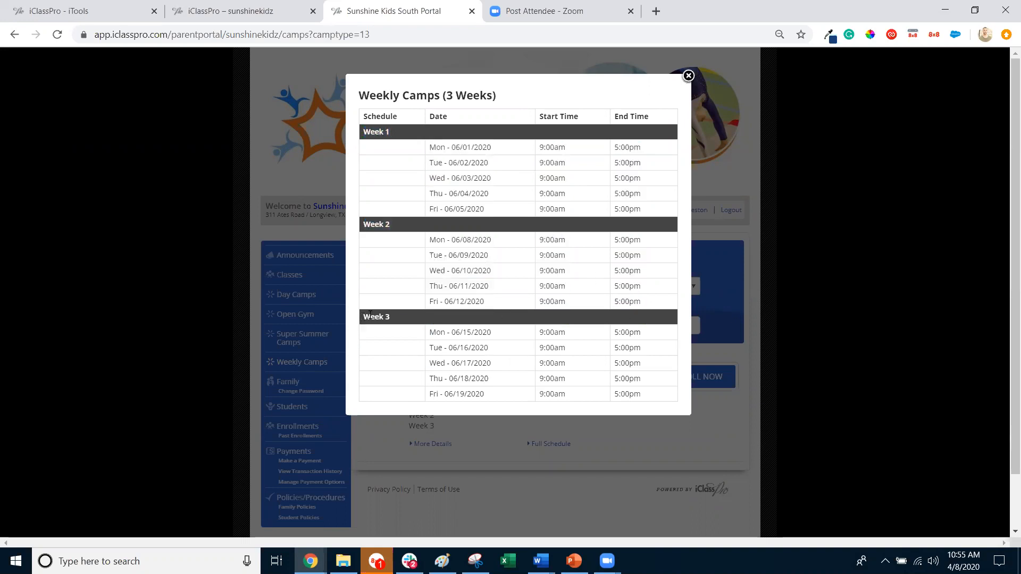
left_click_drag(376, 316, 645, 394)
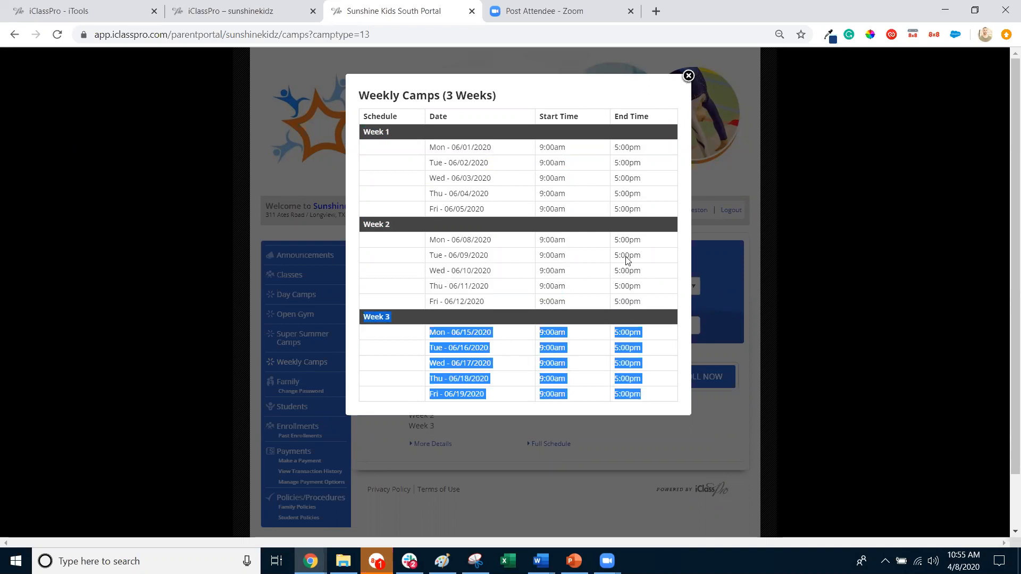
left_click(608, 244)
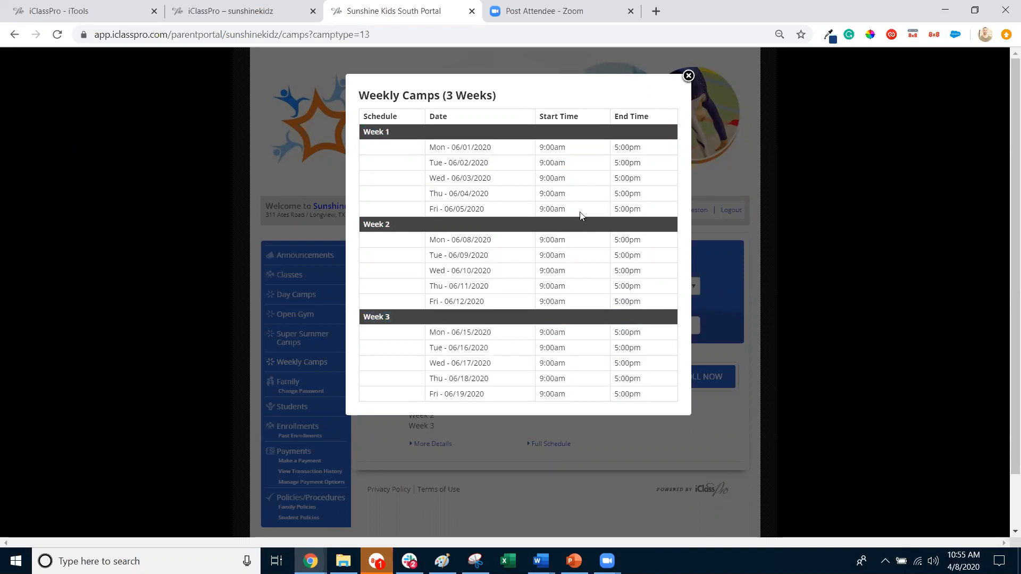
left_click(688, 76)
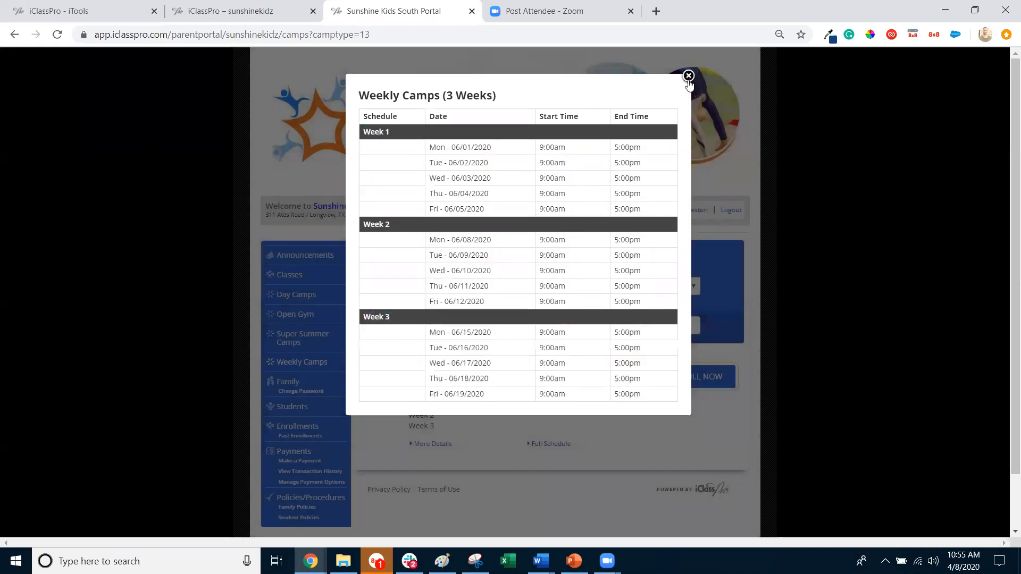
Start enrolling Student B and Student C in Weekly Camps (3 Weeks), checking the Week 1 schedule before continuing the enrollment.
left_click(706, 388)
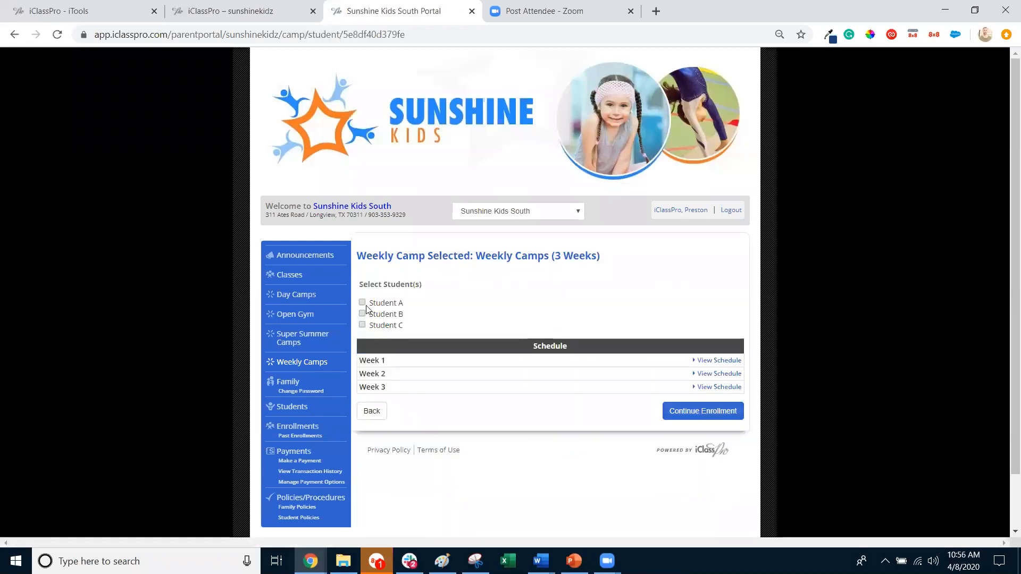
left_click(362, 314)
left_click(362, 325)
left_click(718, 361)
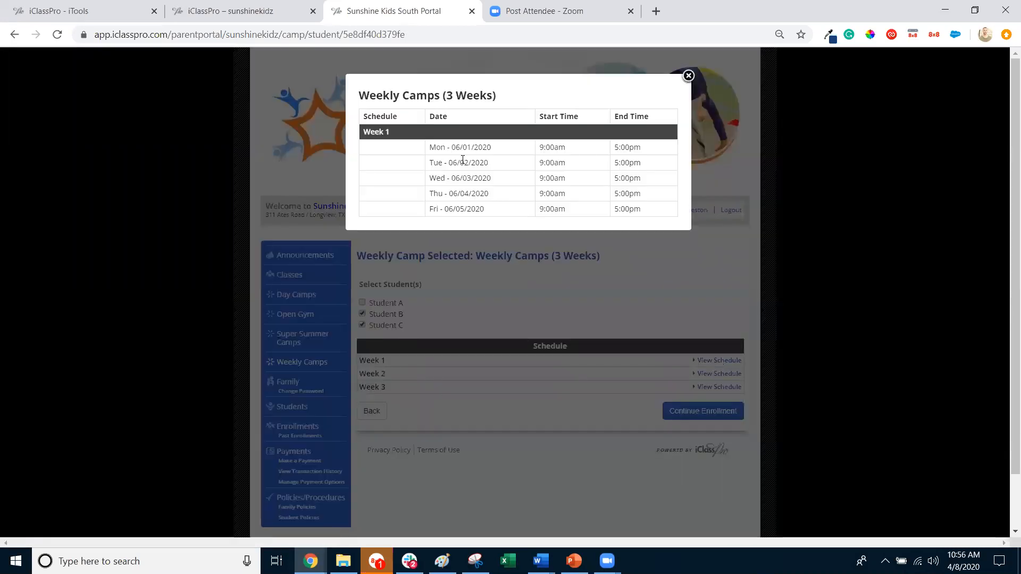
left_click(699, 100)
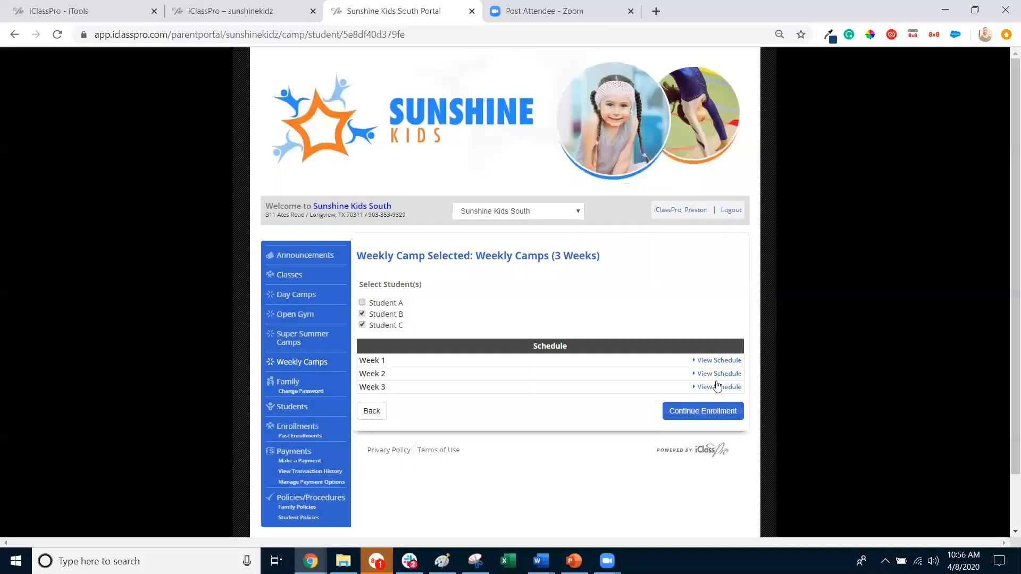
left_click(706, 415)
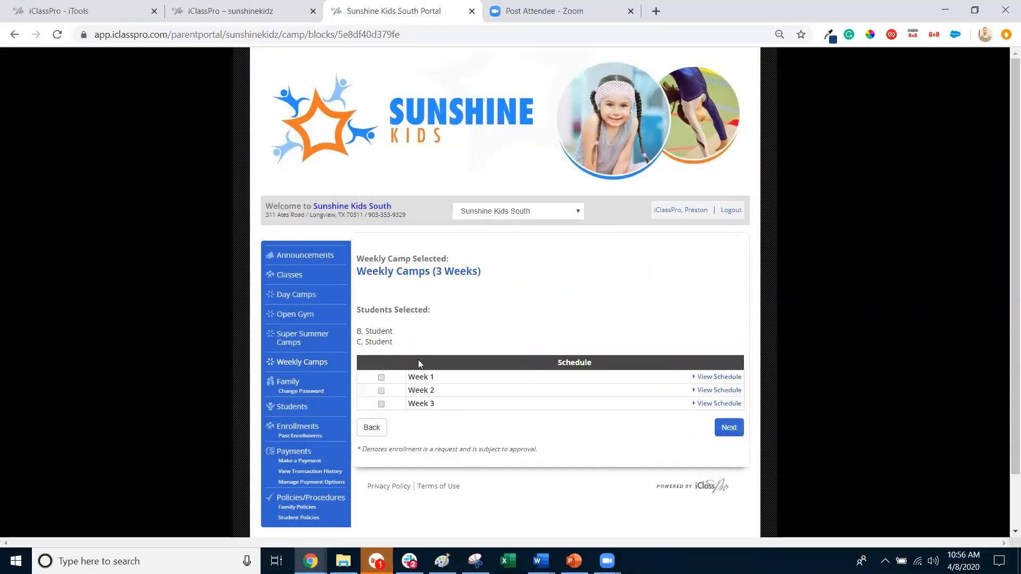
Select Week 2 and Week 3 for both students and review the per-student tuition on the weekly camp enrollment summary.
left_click(381, 391)
left_click(382, 404)
left_click(728, 428)
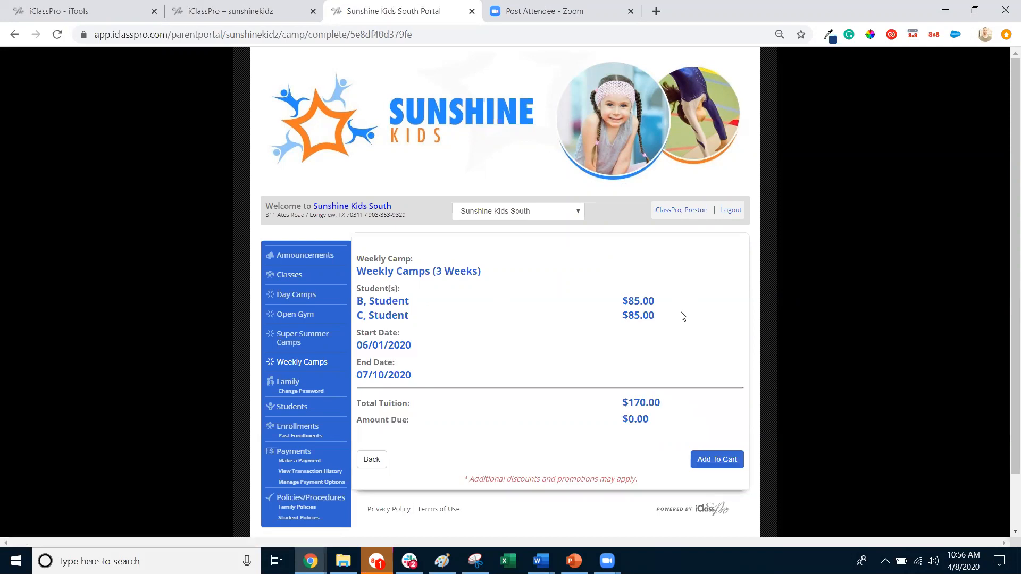
left_click_drag(659, 319, 460, 291)
left_click(595, 295)
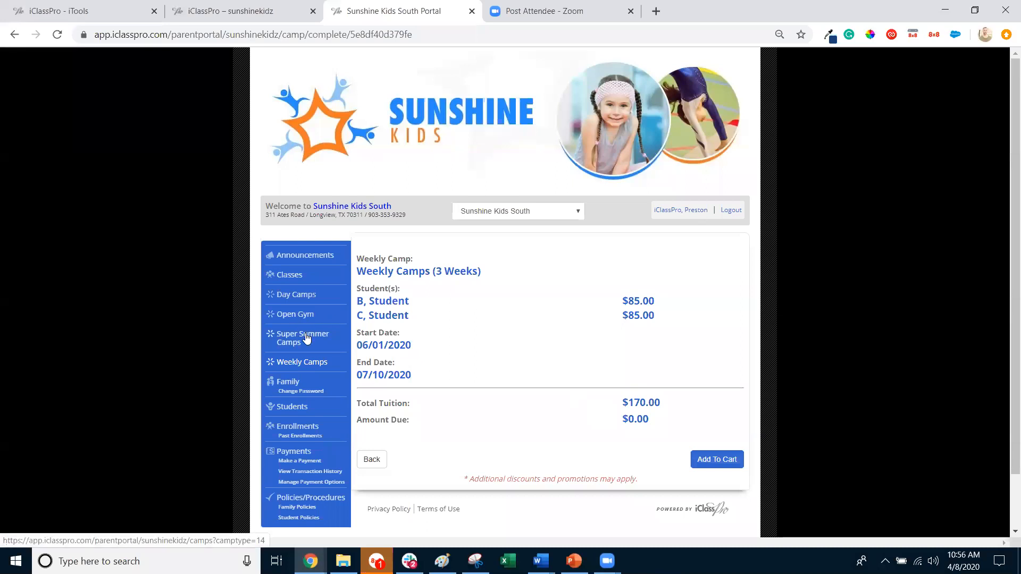
Show the Open Gym listing, look through the full schedule of Open Gym - April, and close it.
left_click(321, 318)
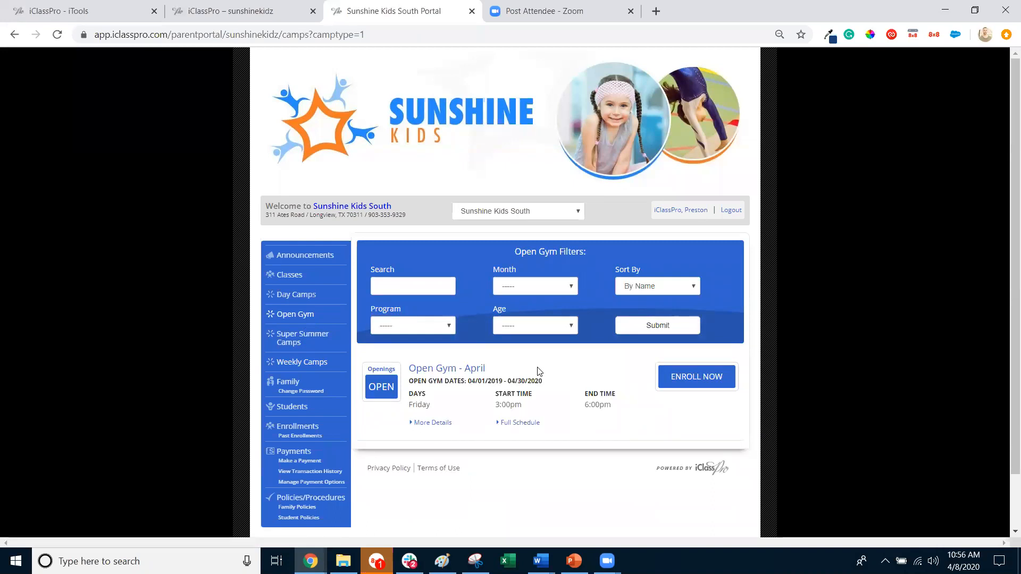
left_click(519, 422)
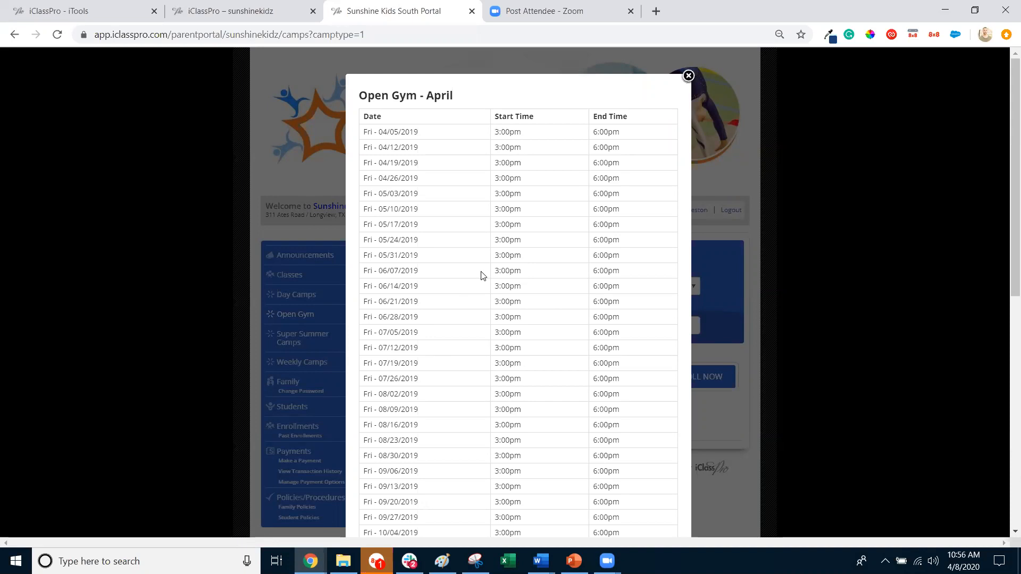
scroll(481, 277, "down", 5)
scroll(481, 277, "up", 5)
scroll(555, 254, "down", 5)
scroll(555, 259, "up", 5)
left_click(689, 76)
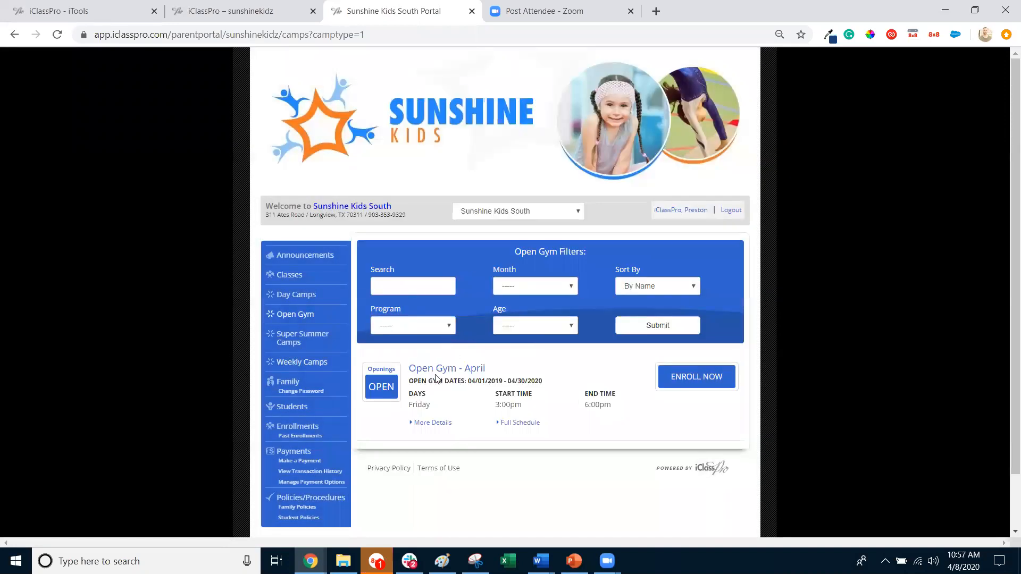
Start enrolling Student B in Open Gym - April and continue to the date selection.
left_click(711, 381)
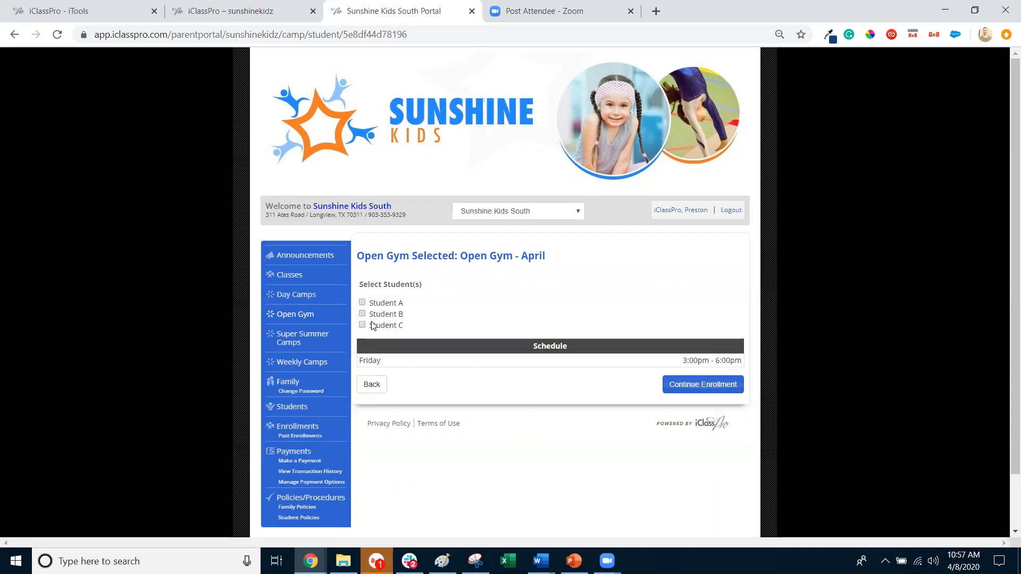
left_click(362, 314)
left_click(690, 390)
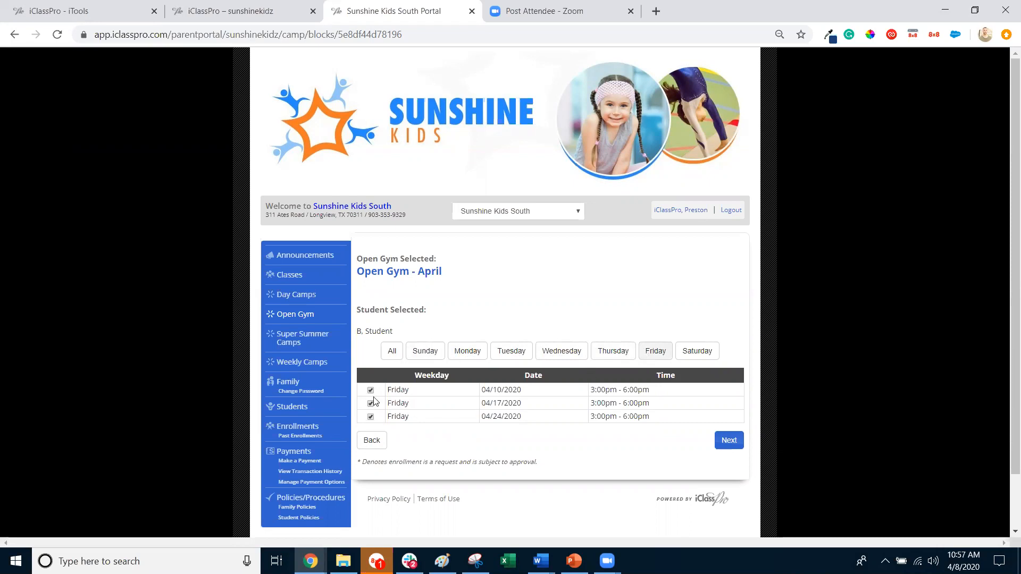
Select the Friday dates 04/17/2020 and 04/24/2020, leaving out 04/10/2020, and review the tuition on the Open Gym enrollment summary.
left_click(658, 354)
left_click(372, 404)
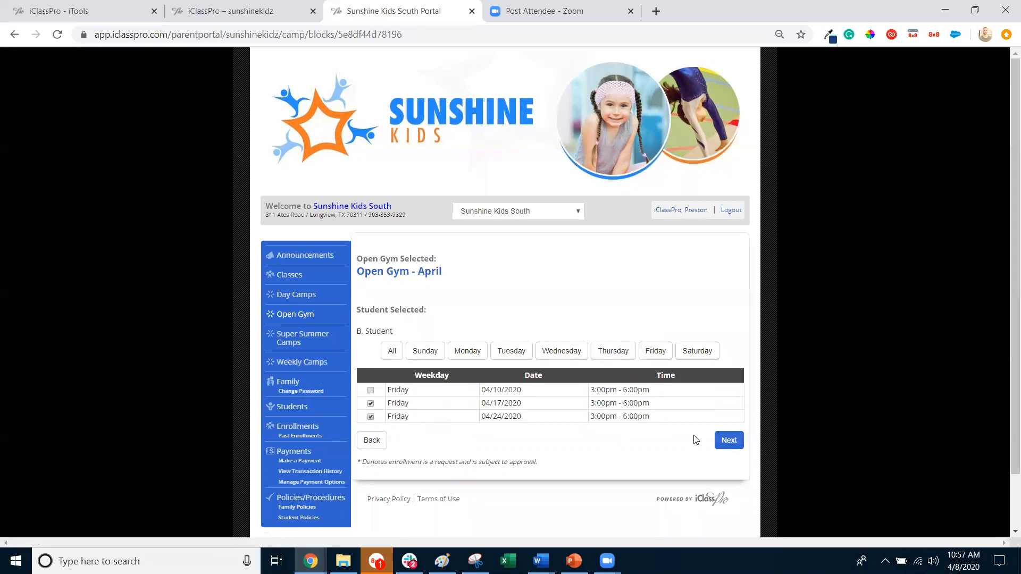
left_click(729, 452)
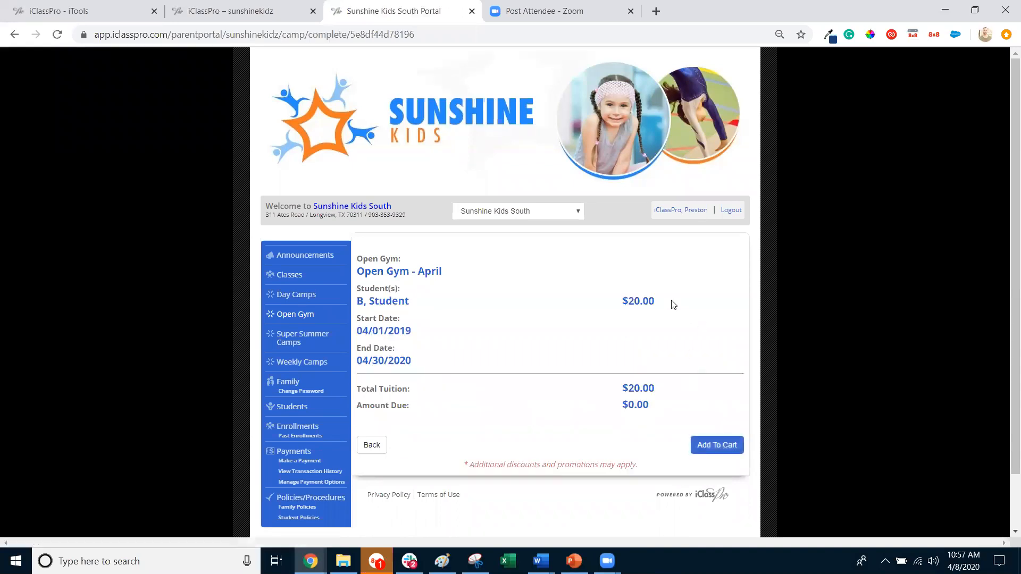
left_click_drag(650, 301, 617, 300)
left_click(584, 303)
Show the Super Summer Camps listing and review the Super Summer Camp's additional details and full schedule.
left_click(296, 345)
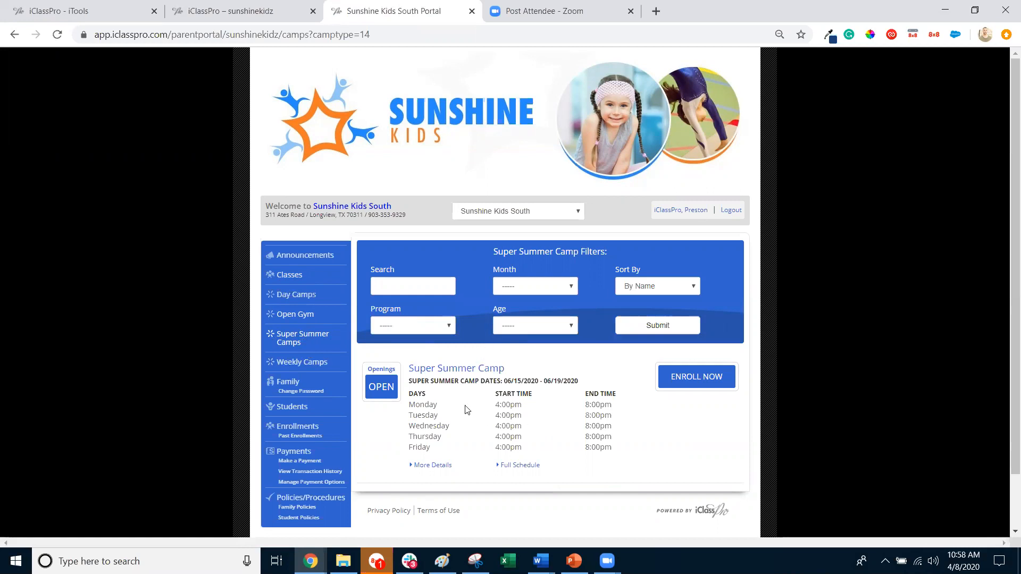
left_click(439, 466)
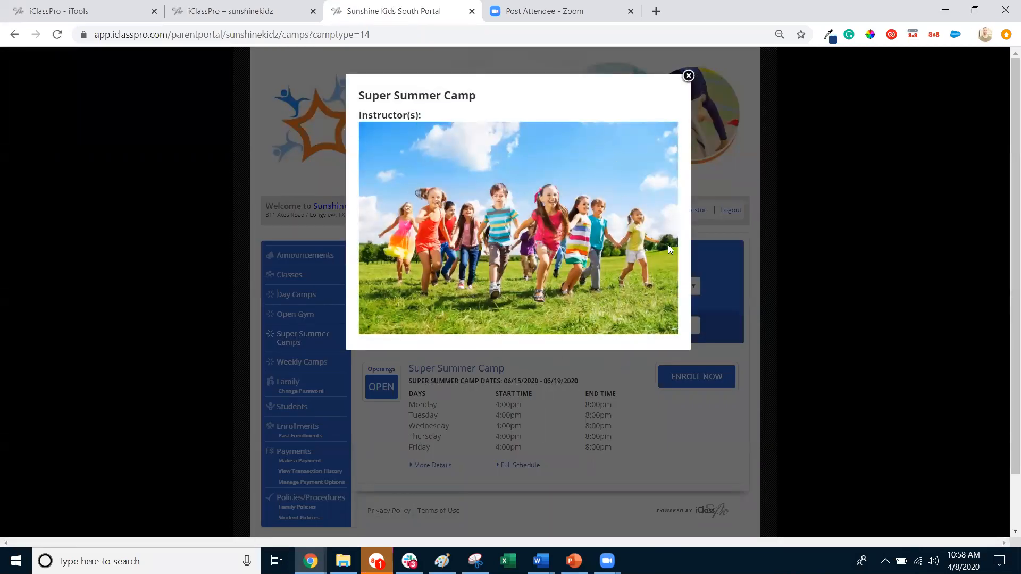
left_click(689, 76)
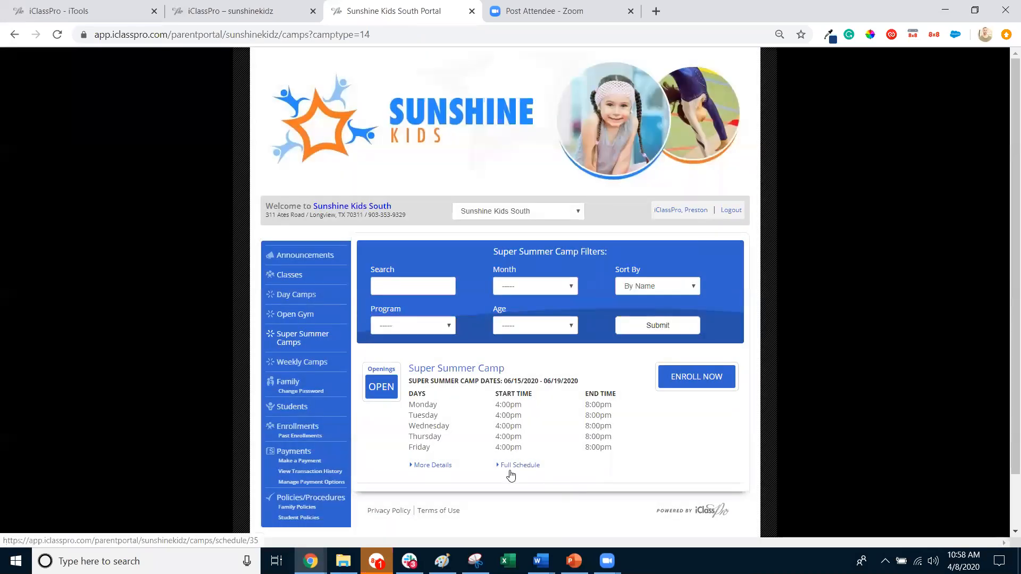
left_click(509, 466)
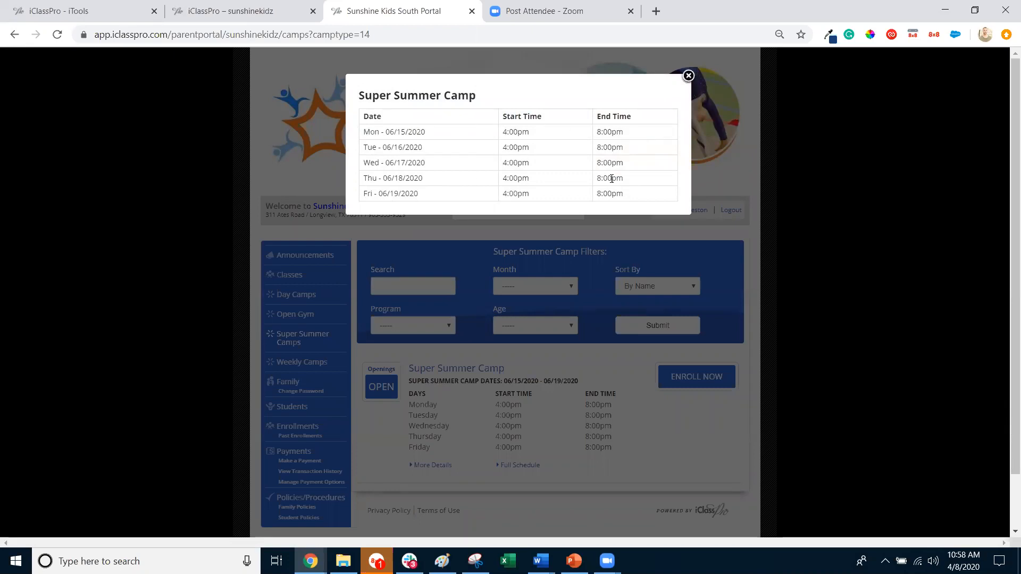
Close the full schedule, start enrolling Student B and Student C in Super Summer Camp, and continue to the date selection.
left_click(688, 76)
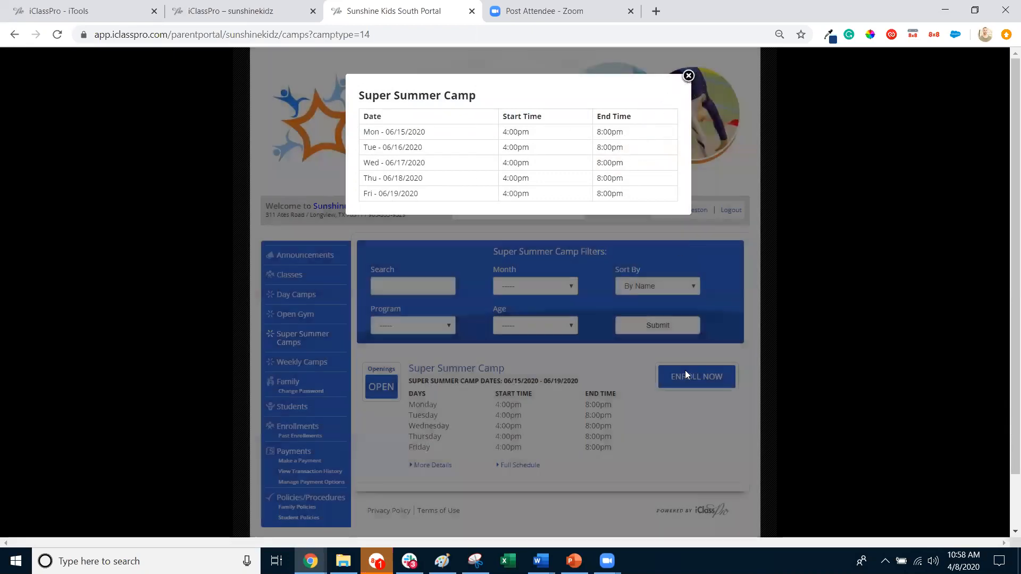
left_click(696, 378)
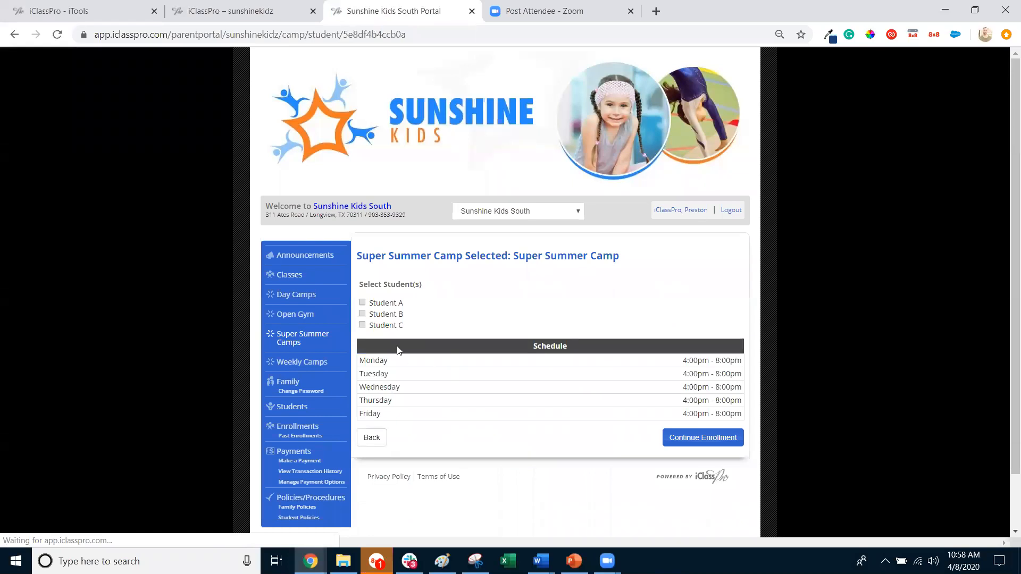
left_click(362, 313)
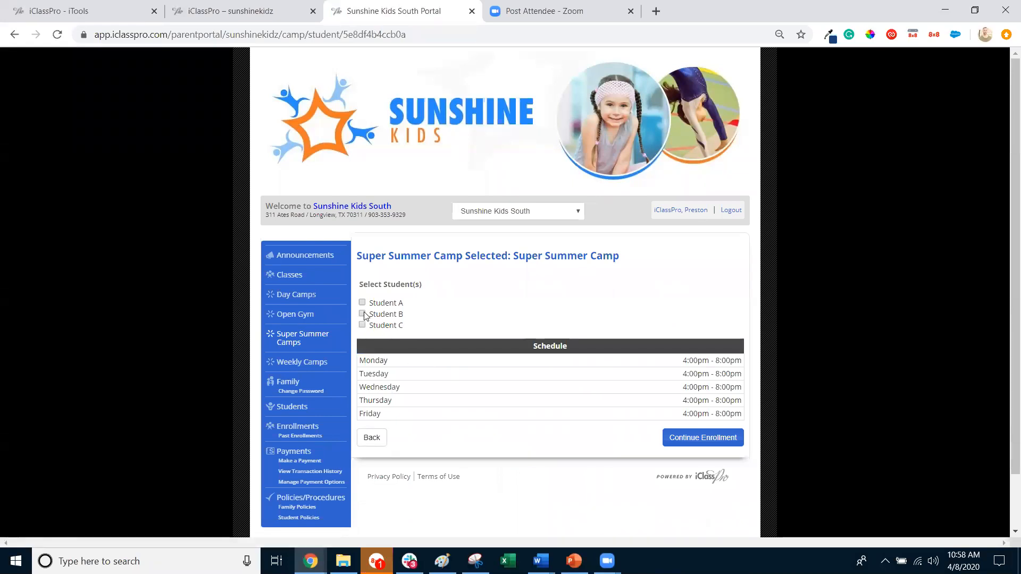
left_click(722, 441)
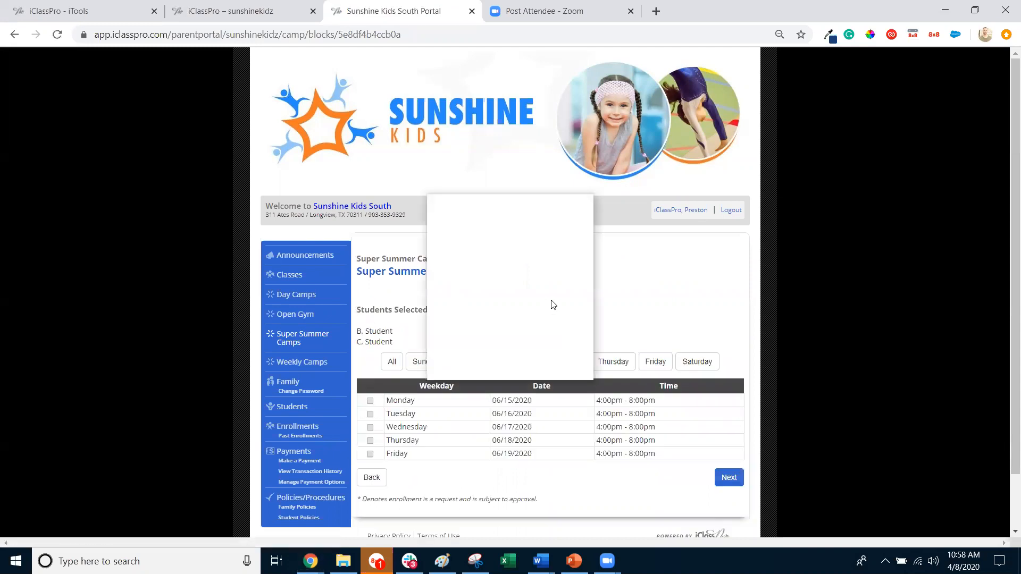
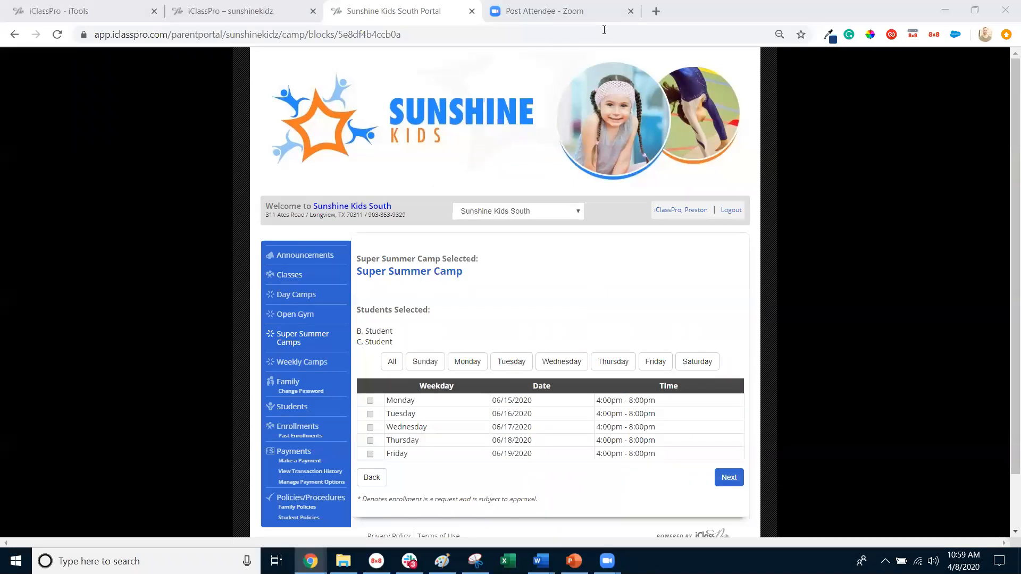
Select the Monday, Wednesday and Thursday dates and review each student's tuition on the Super Summer Camp enrollment summary.
left_click(507, 348)
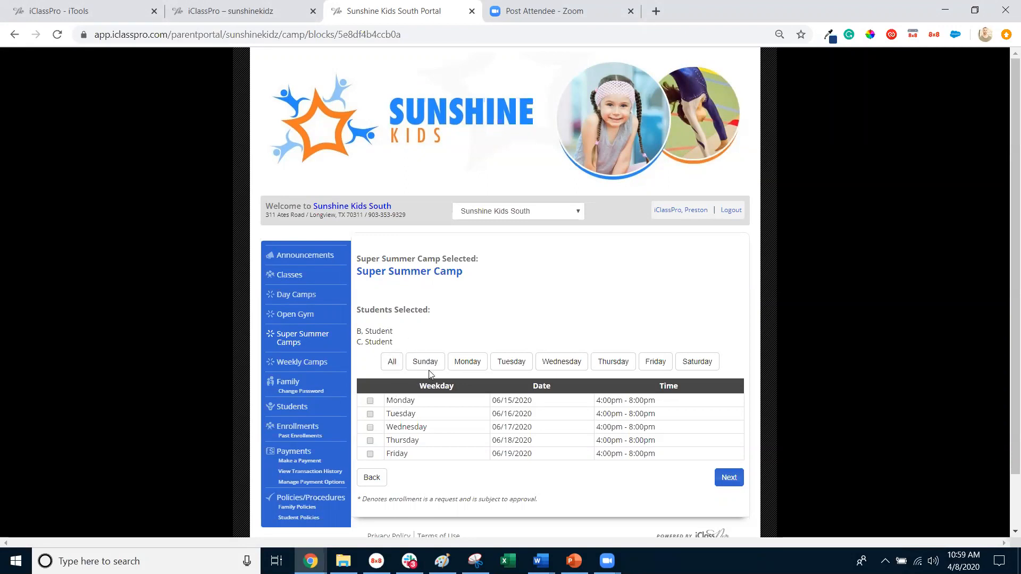
left_click(469, 367)
left_click(562, 370)
left_click(611, 368)
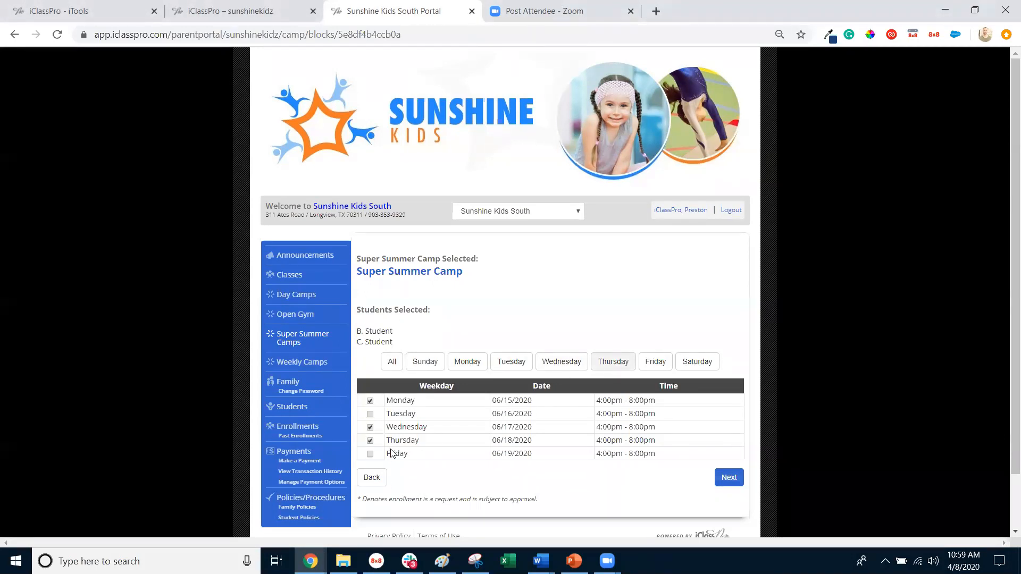
left_click(731, 480)
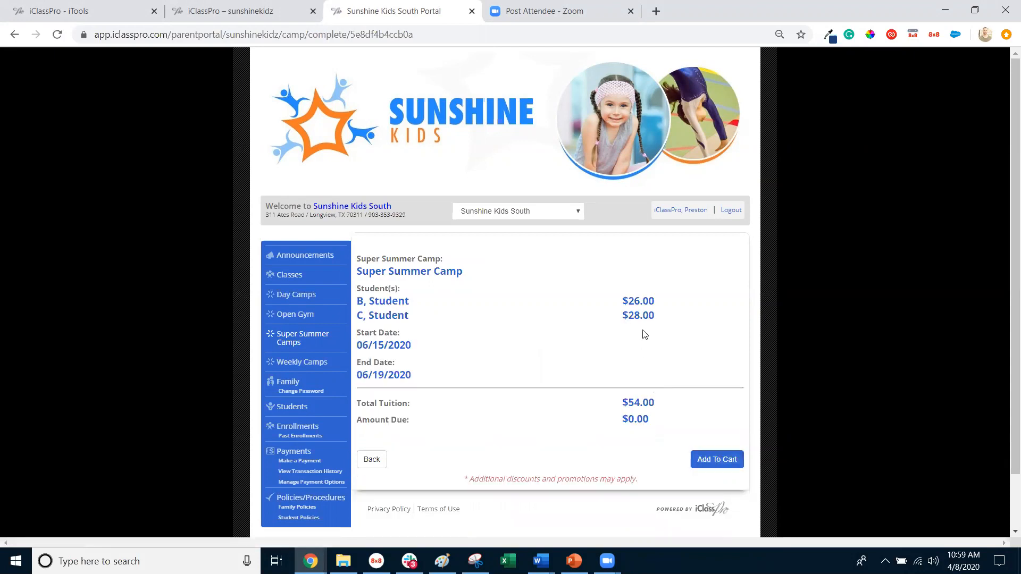
left_click_drag(668, 314, 355, 293)
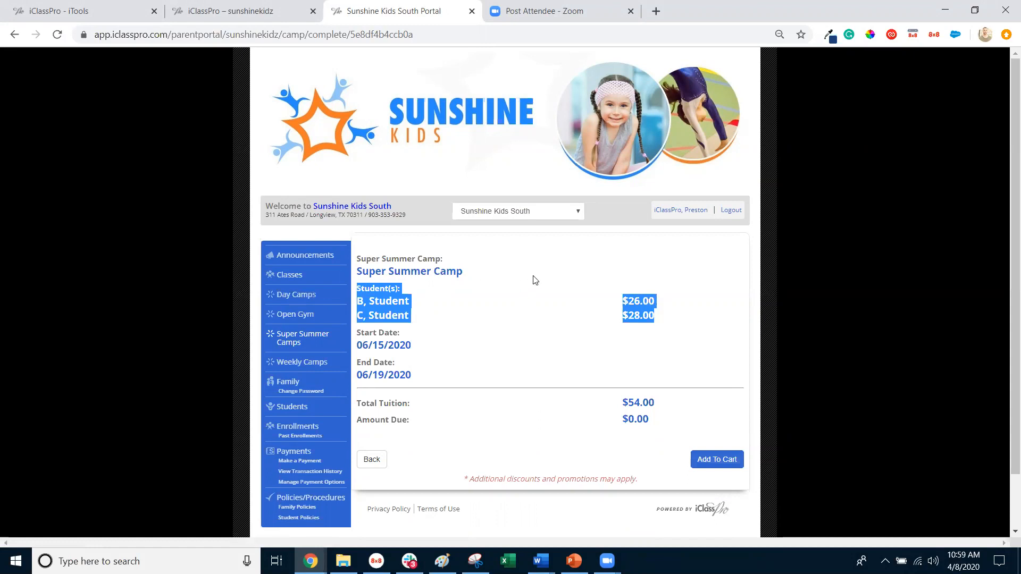
left_click(536, 281)
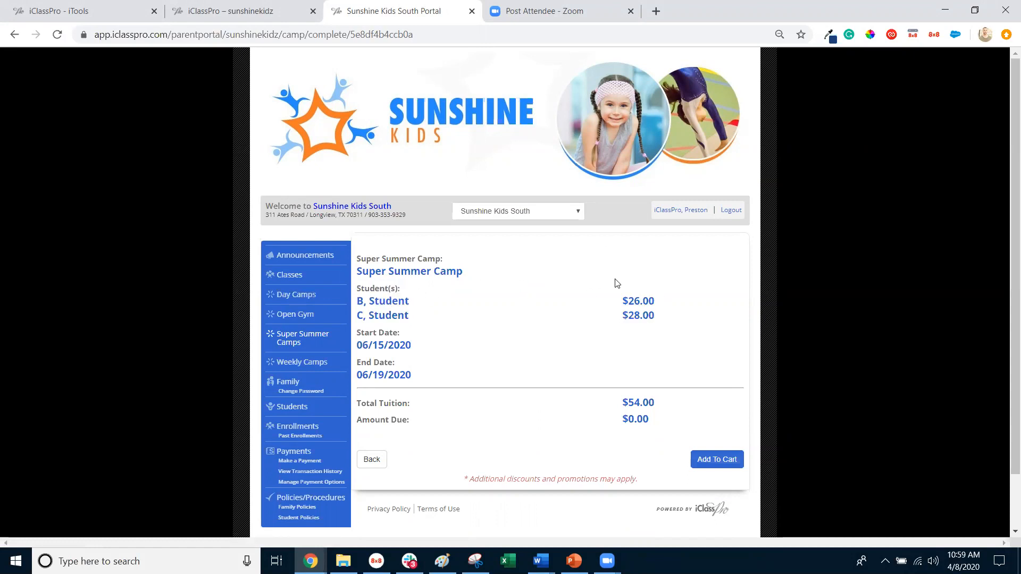
Switch to the iClassPro admin site, show the enrollments of the first Student A in the student list, and start a new camp enrollment.
left_click(252, 12)
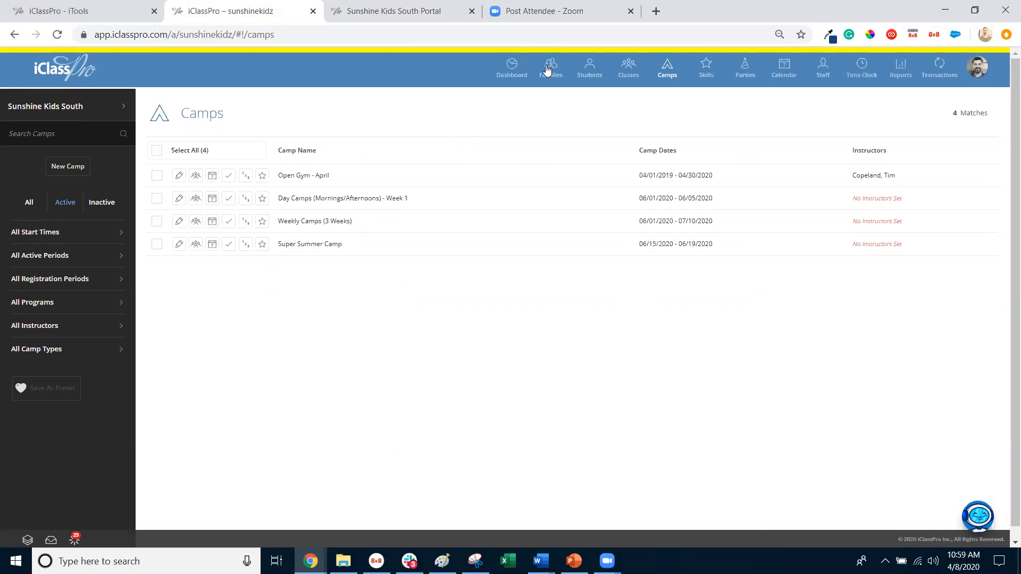
left_click(589, 71)
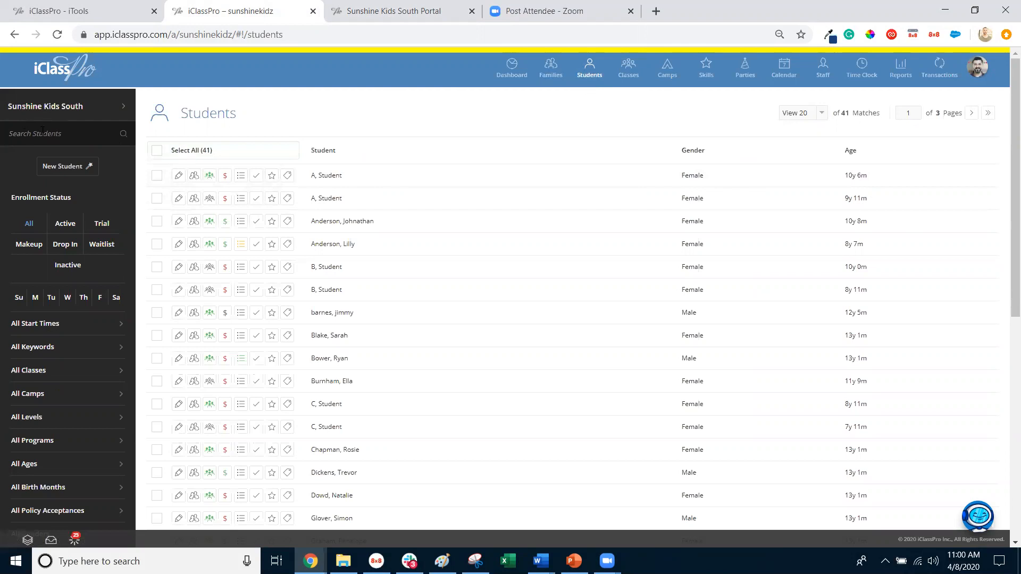
left_click(210, 180)
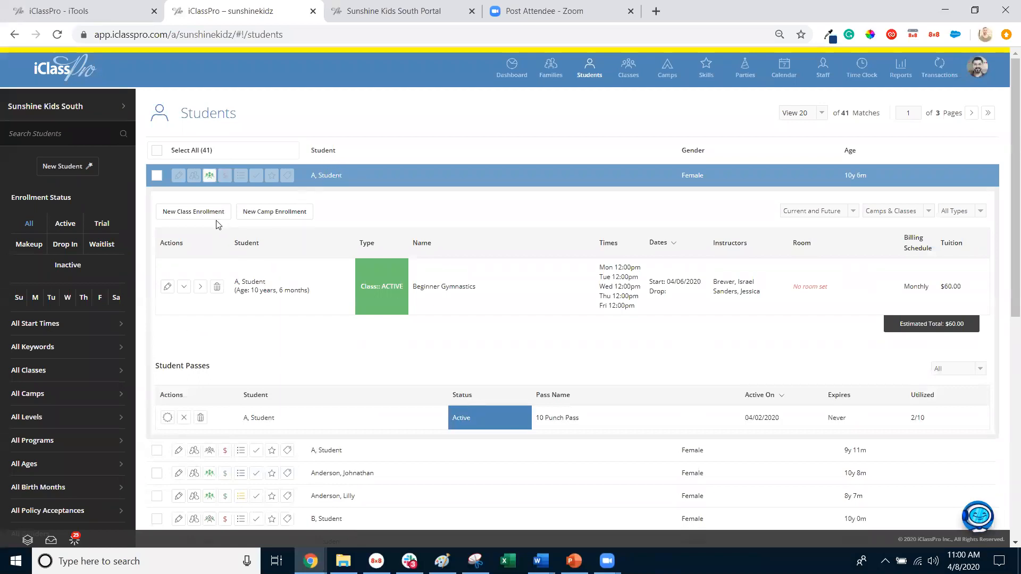
left_click(267, 212)
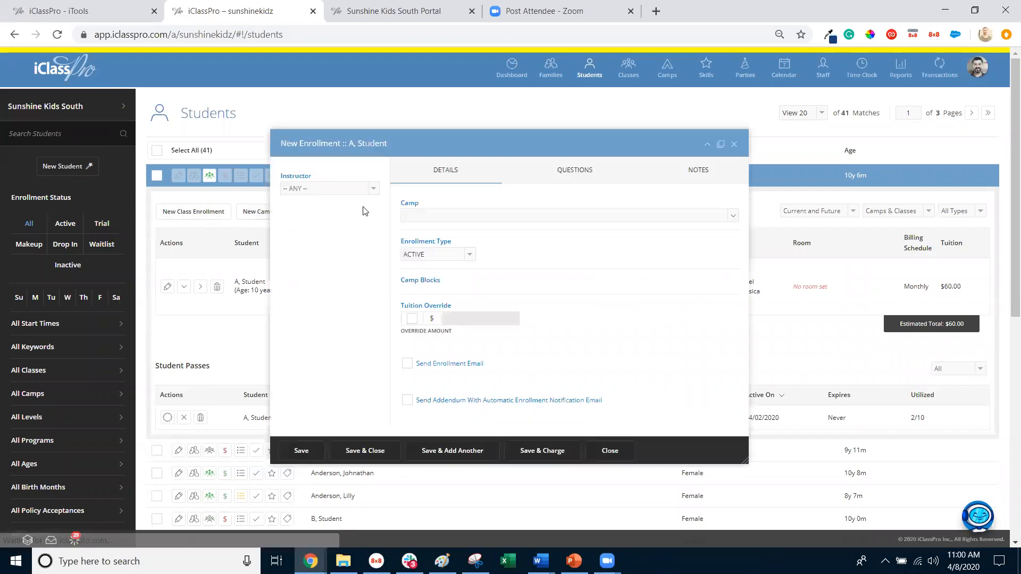
Look through the instructor choices, choose Day Camps (Mornings/Afternoons) - Week 1 as the camp, and review its camp blocks.
left_click(343, 190)
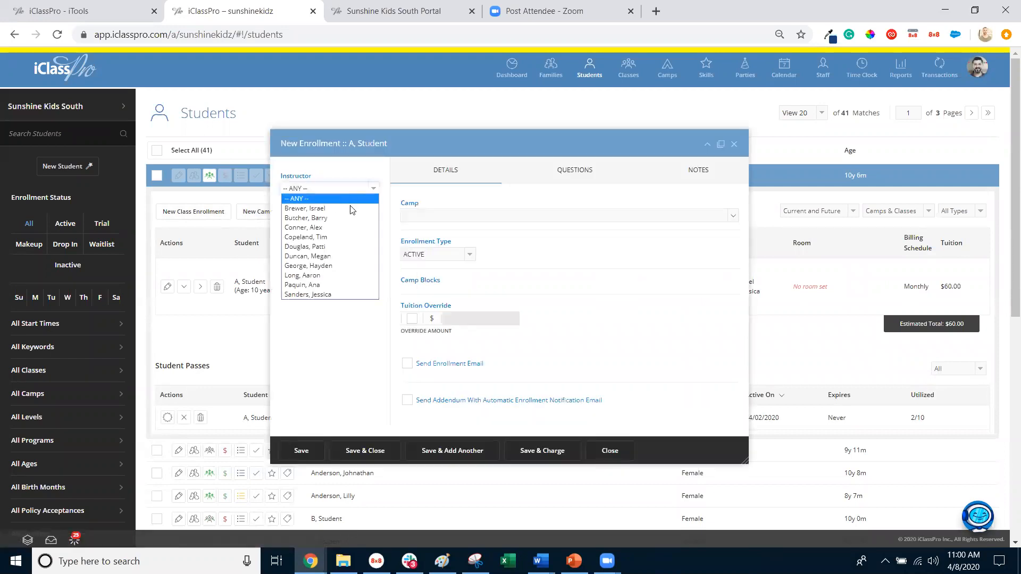
left_click(351, 171)
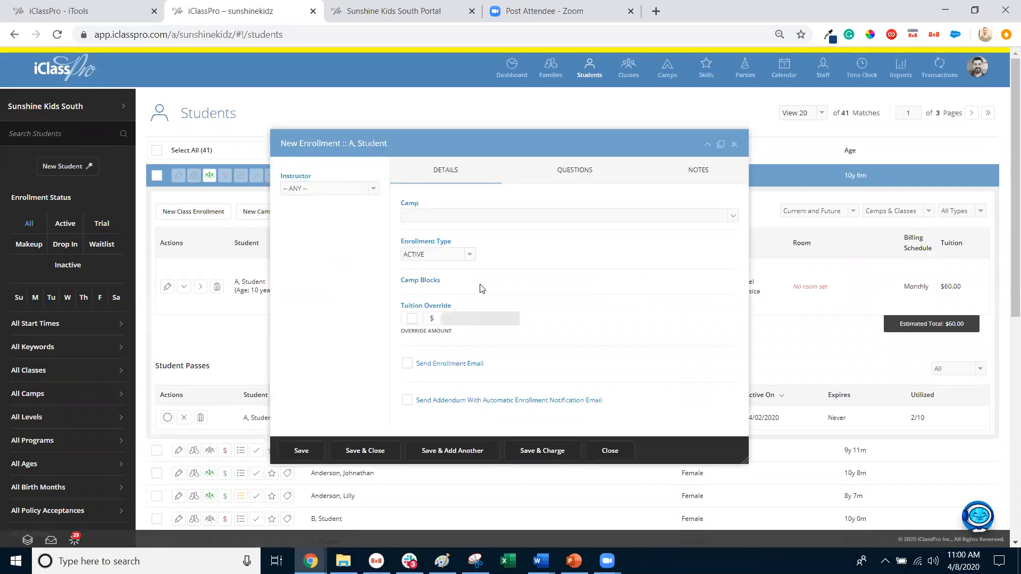
left_click(448, 214)
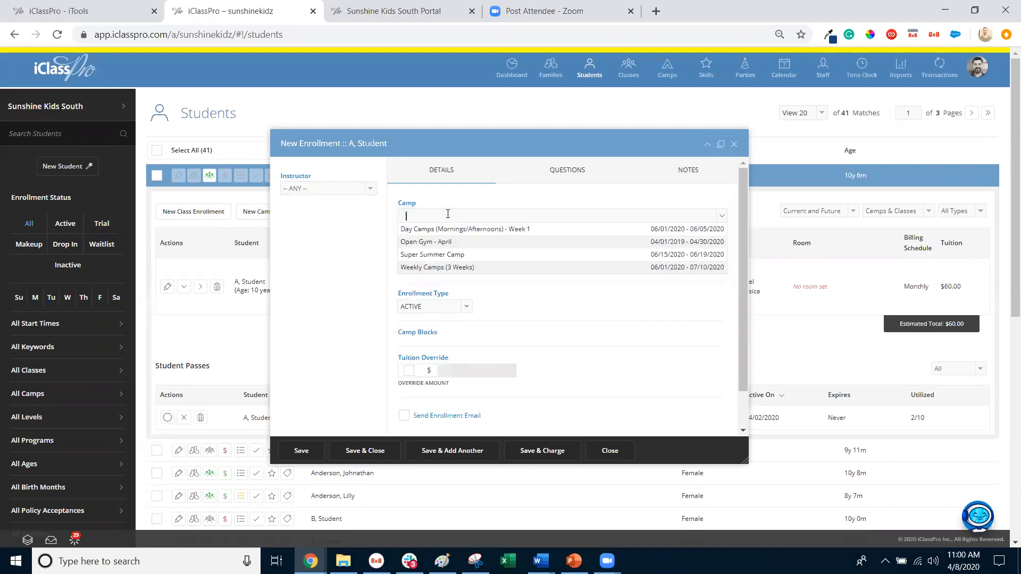
left_click(483, 230)
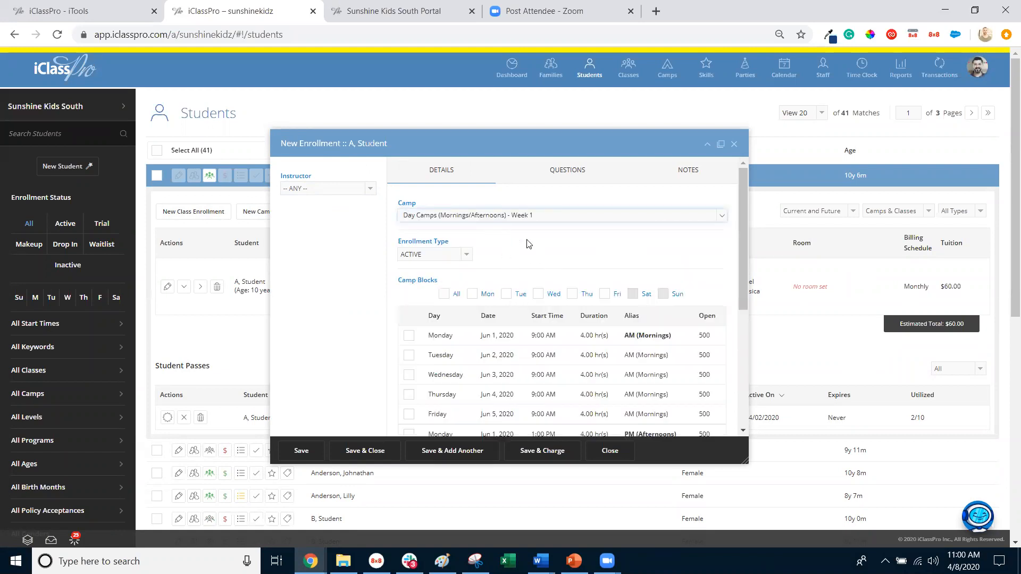
scroll(529, 243, "down", 1)
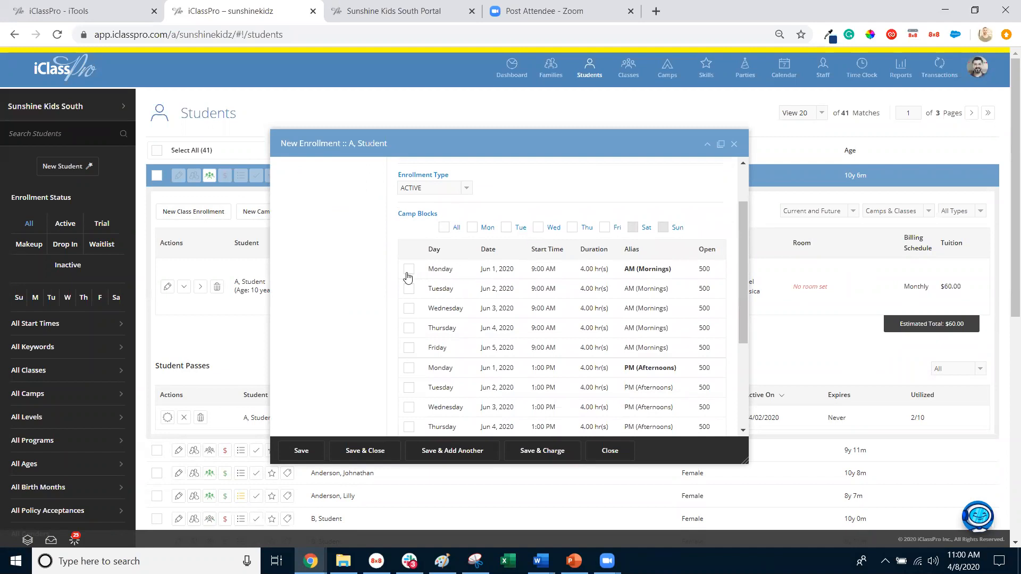
left_click_drag(626, 269, 508, 282)
left_click(490, 262)
scroll(481, 298, "down", 3)
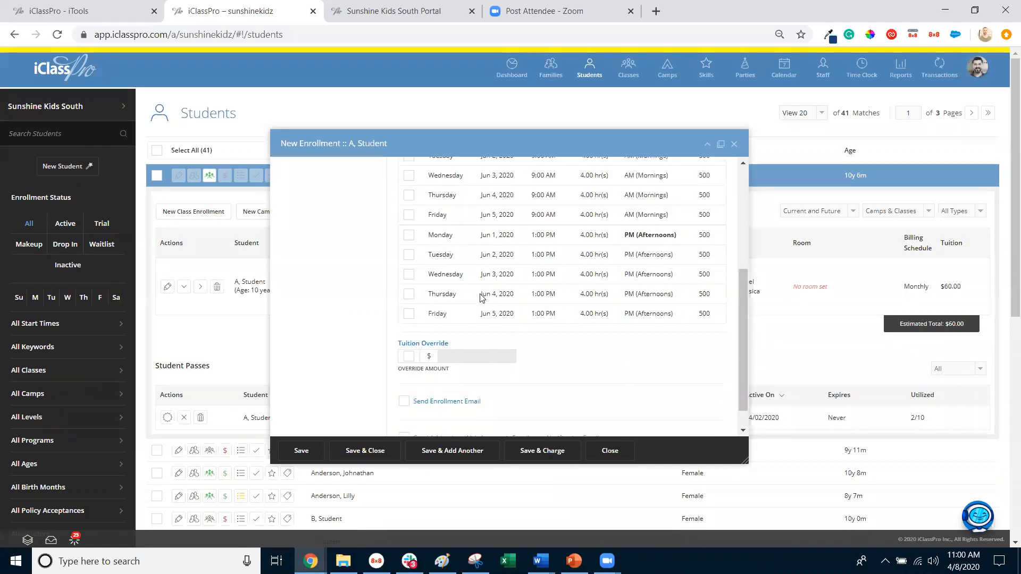
scroll(481, 298, "up", 2)
Select the Monday to Friday AM (Mornings) blocks one by one and clear all five again.
left_click(409, 203)
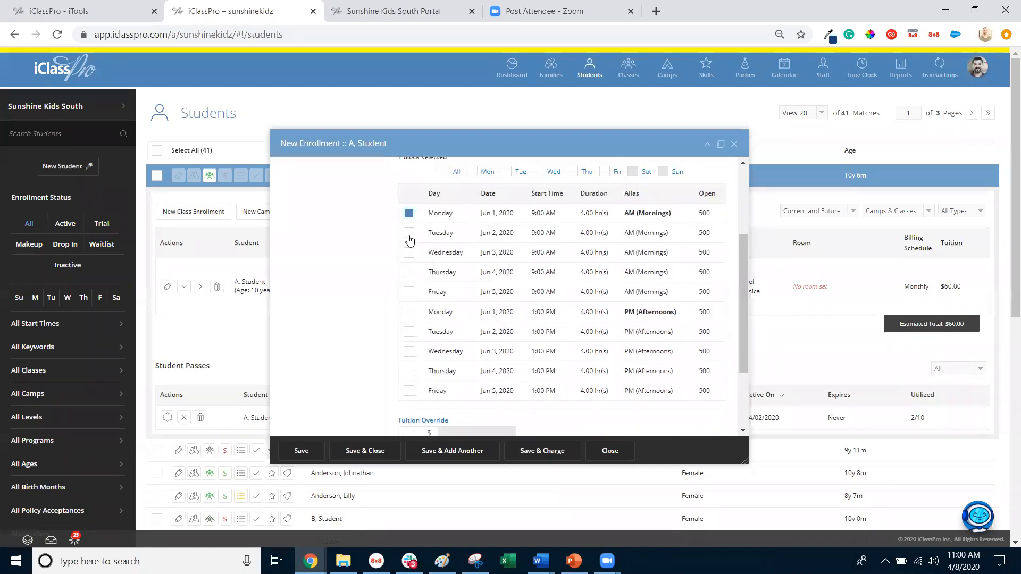
left_click(408, 233)
left_click(408, 252)
left_click(409, 272)
left_click(409, 293)
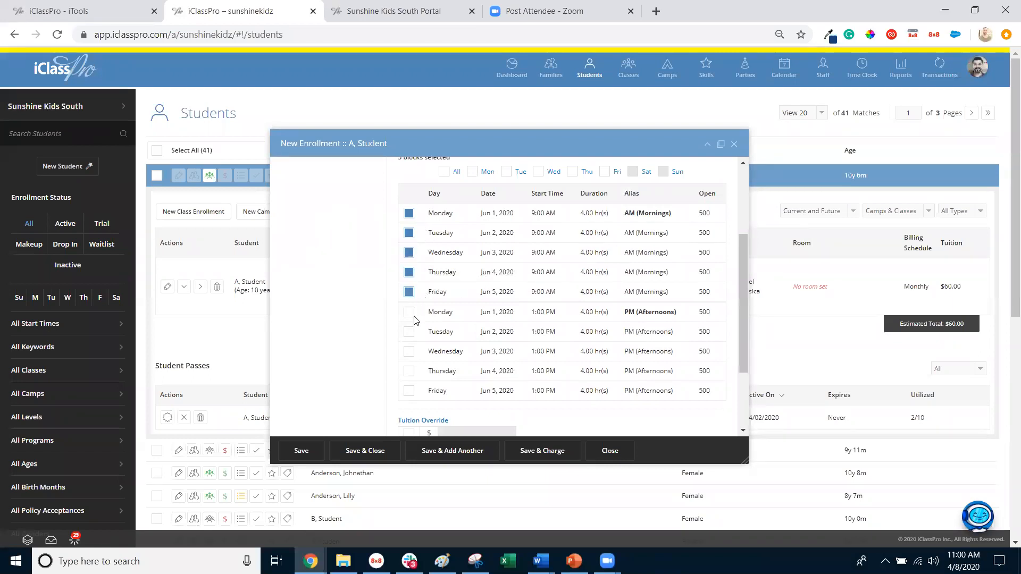
left_click(408, 213)
left_click(409, 233)
left_click(409, 253)
left_click(408, 271)
left_click(408, 291)
scroll(481, 255, "up", 1)
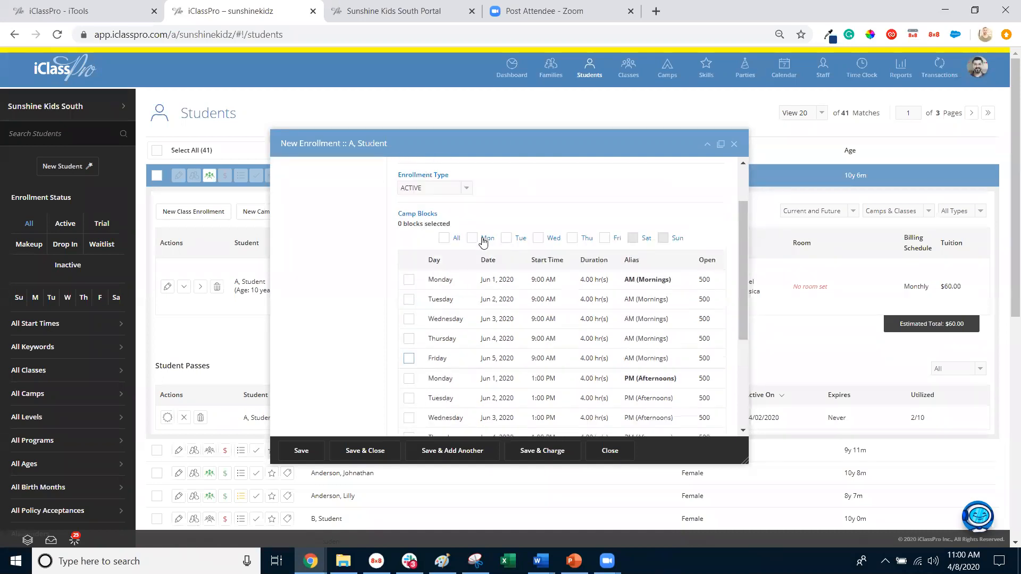
Select the morning and afternoon blocks for Monday, Wednesday and Friday by whole day.
scroll(503, 242, "down", 1)
left_click(472, 171)
left_click(539, 172)
left_click(605, 172)
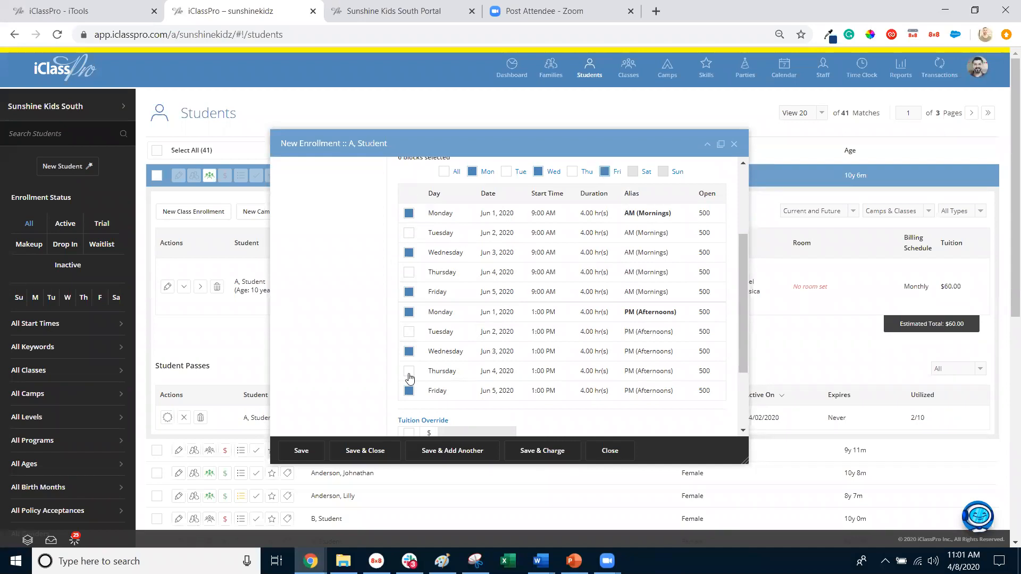
Select all camp blocks, enable the enrollment email, and save the enrollment with a charge.
left_click(444, 174)
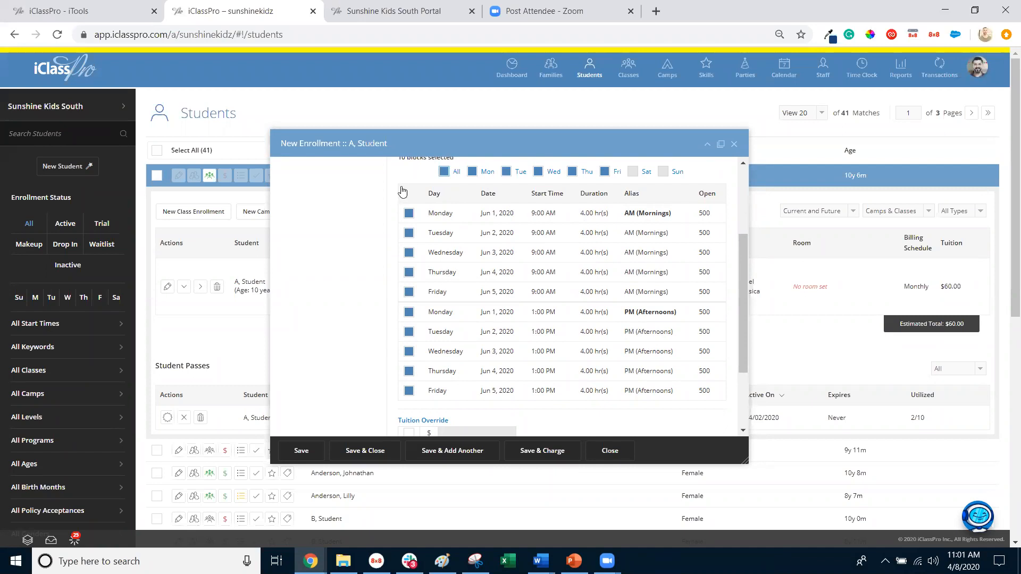
scroll(485, 271, "down", 2)
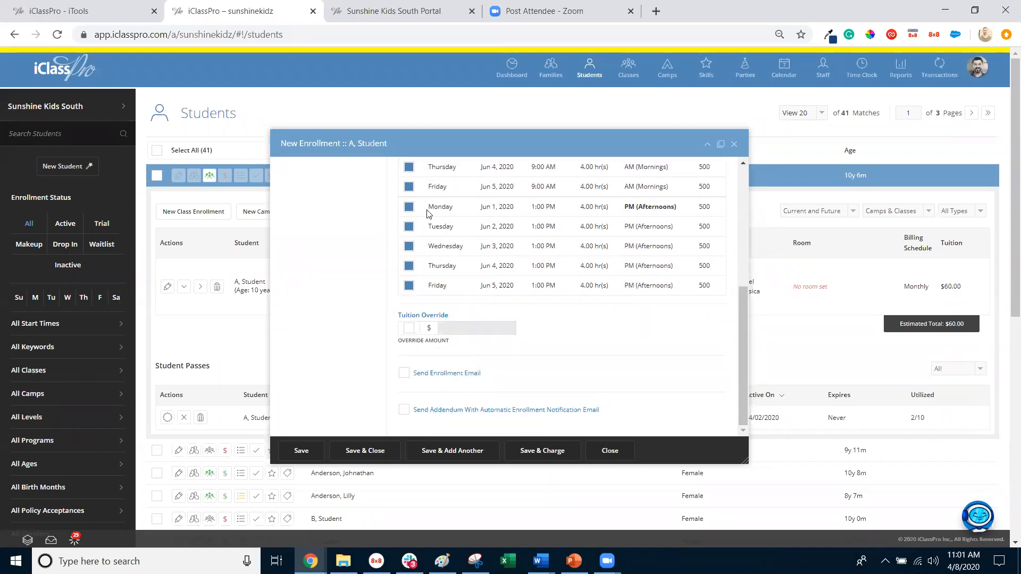
left_click(404, 375)
left_click(543, 452)
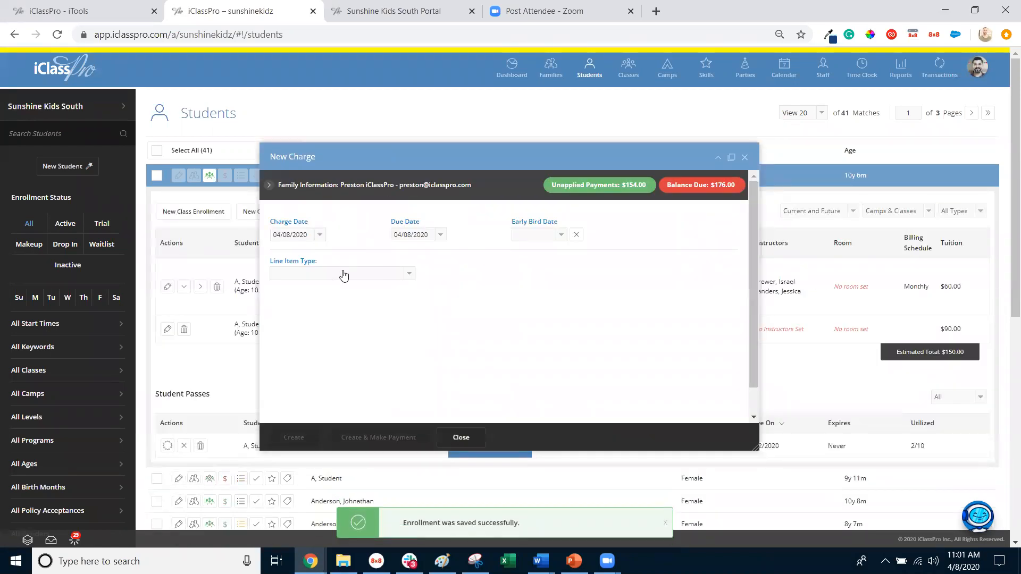
Add a Camp Tuition line item for Student A's Day Camps (Mornings/Afternoons) - Week 1 enrollment to the new charge, categorized as Online Tuition.
left_click(344, 275)
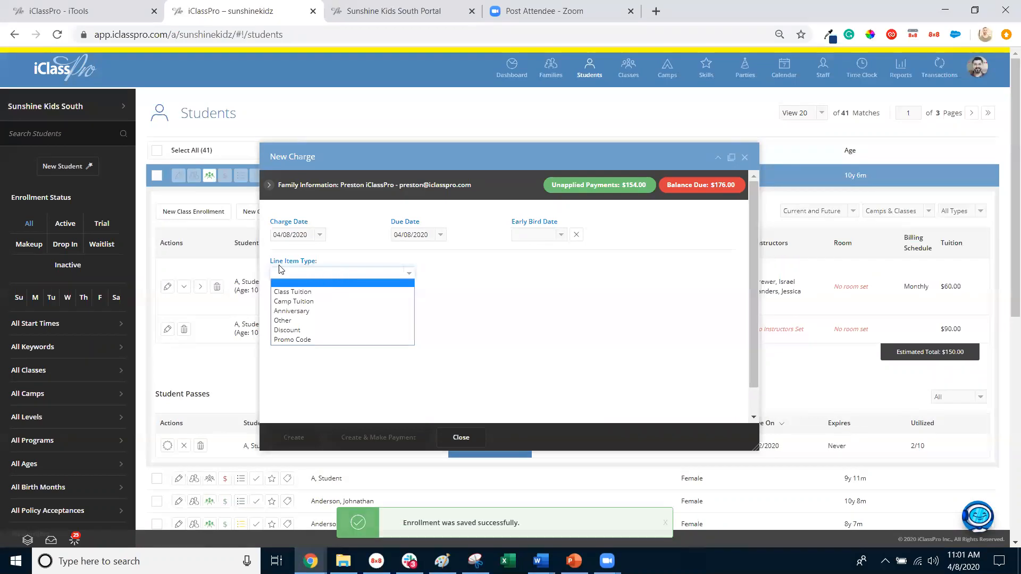
left_click(304, 301)
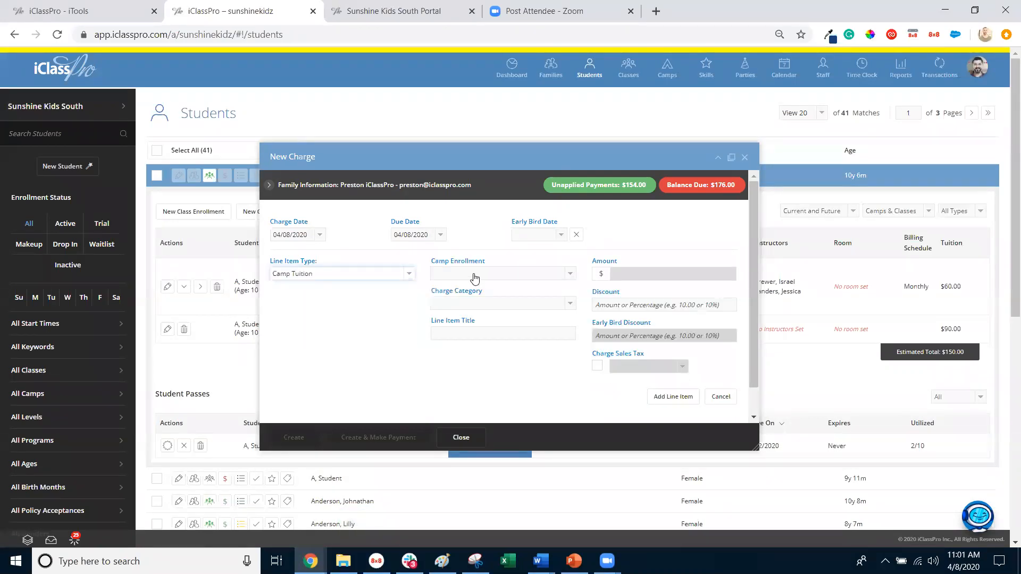
left_click(481, 275)
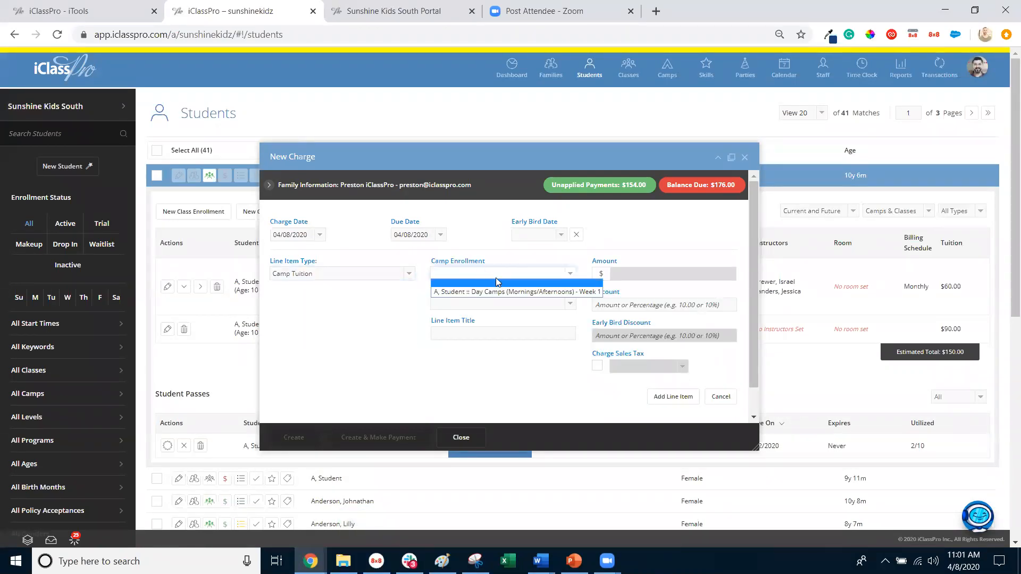
left_click(504, 293)
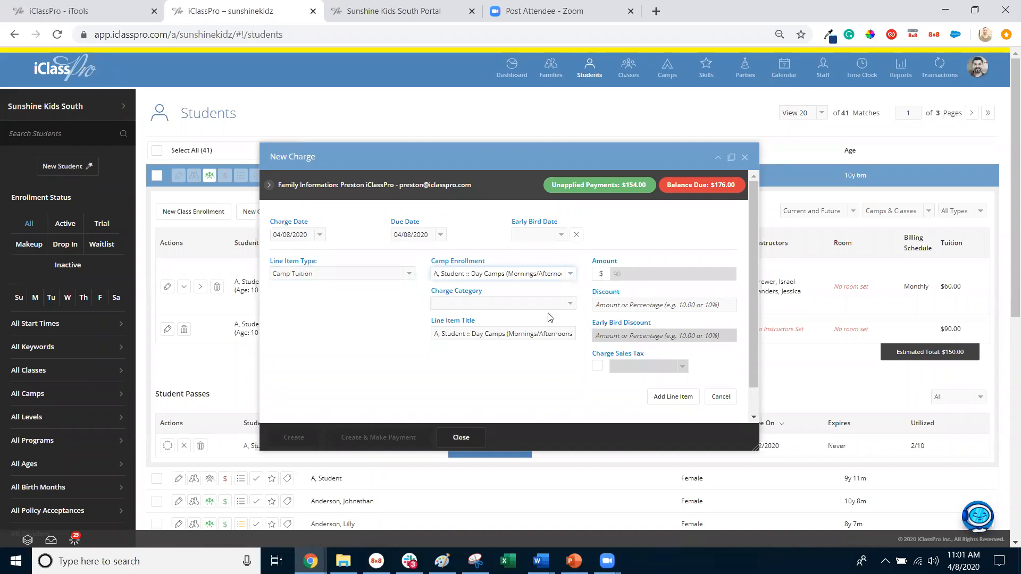
left_click(532, 304)
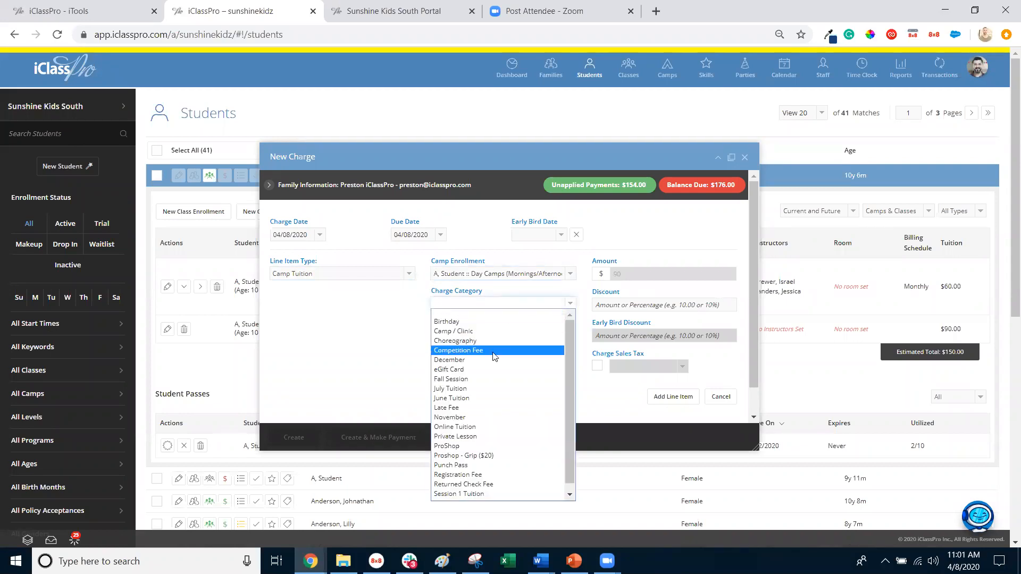
scroll(512, 404, "down", 1)
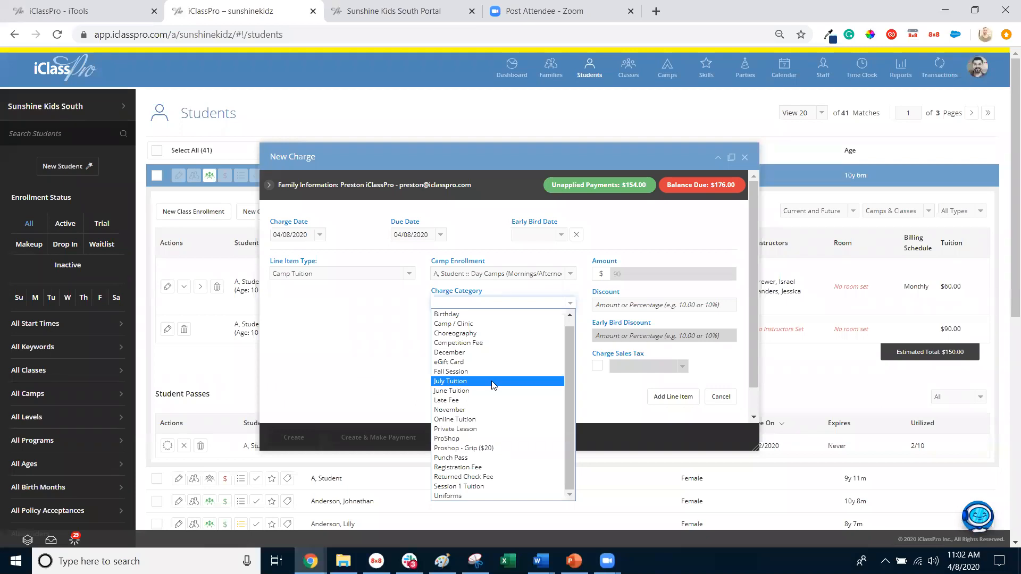
left_click(476, 419)
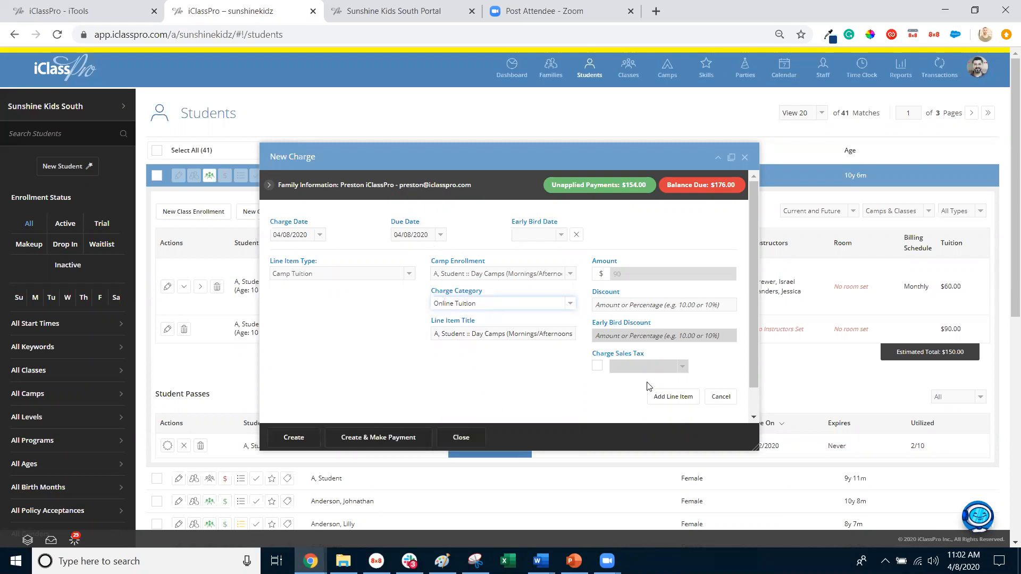
left_click(364, 444)
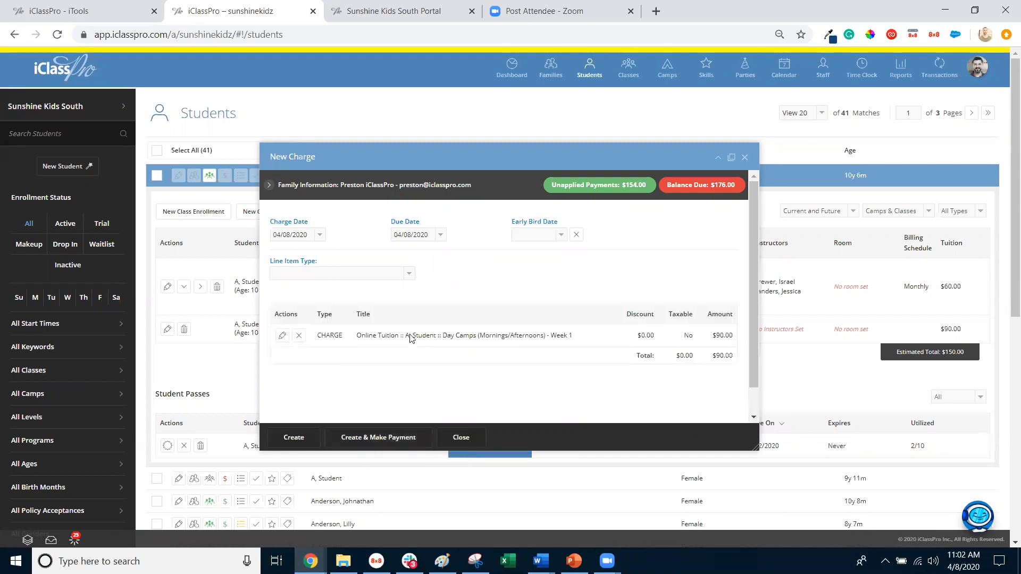
Create the charge and start a payment for it, using Cash as the payment type and 90 as the amount.
left_click(343, 240)
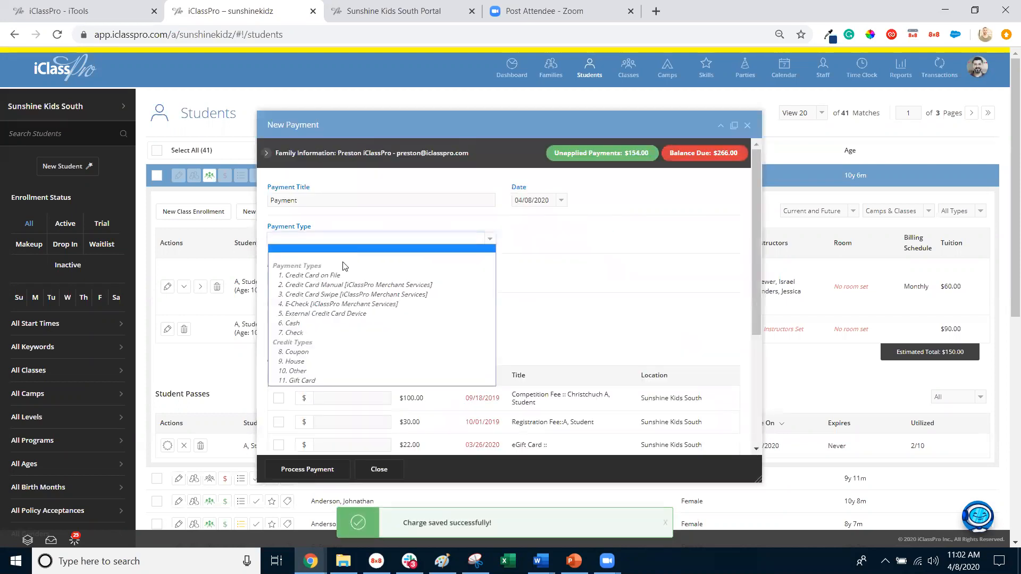
left_click(333, 322)
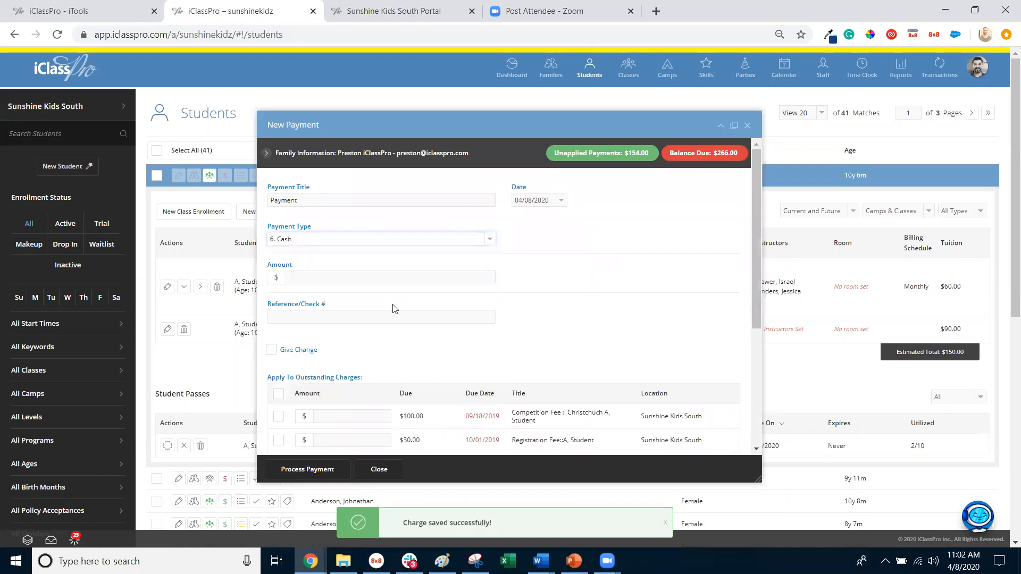
scroll(391, 312, "down", 1)
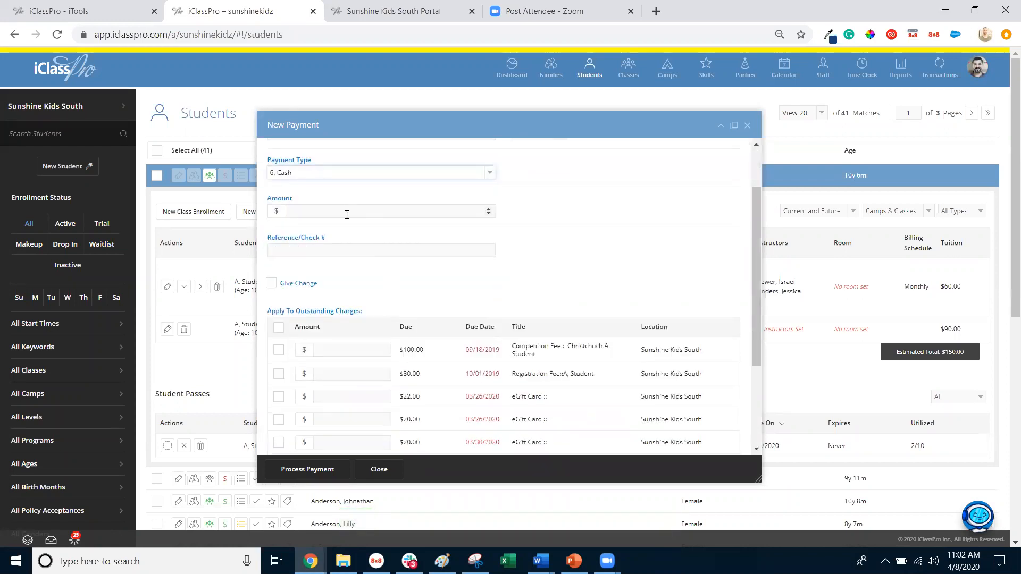
scroll(347, 214, "down", 8)
scroll(532, 393, "up", 6)
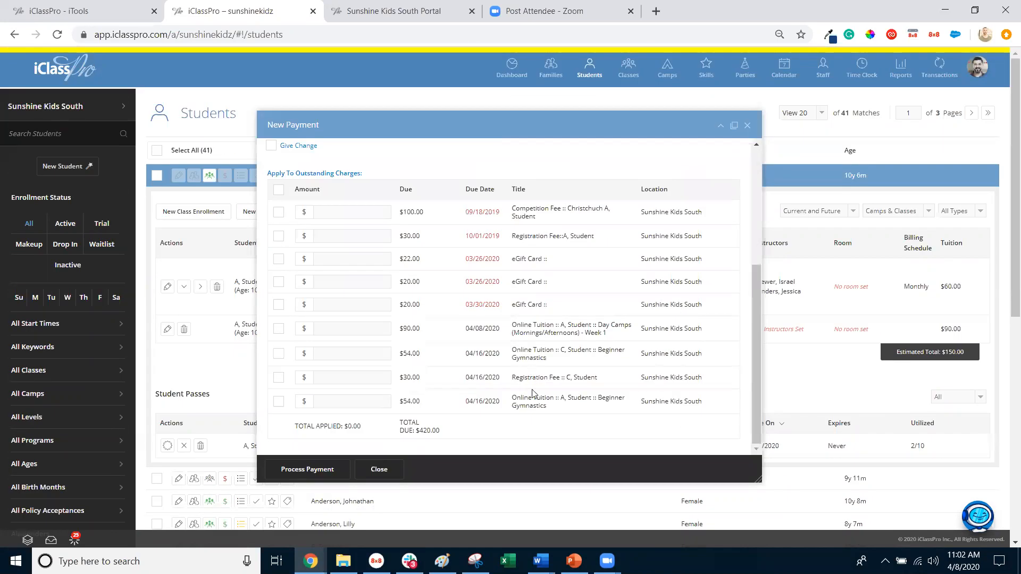
left_click_drag(556, 413, 510, 399)
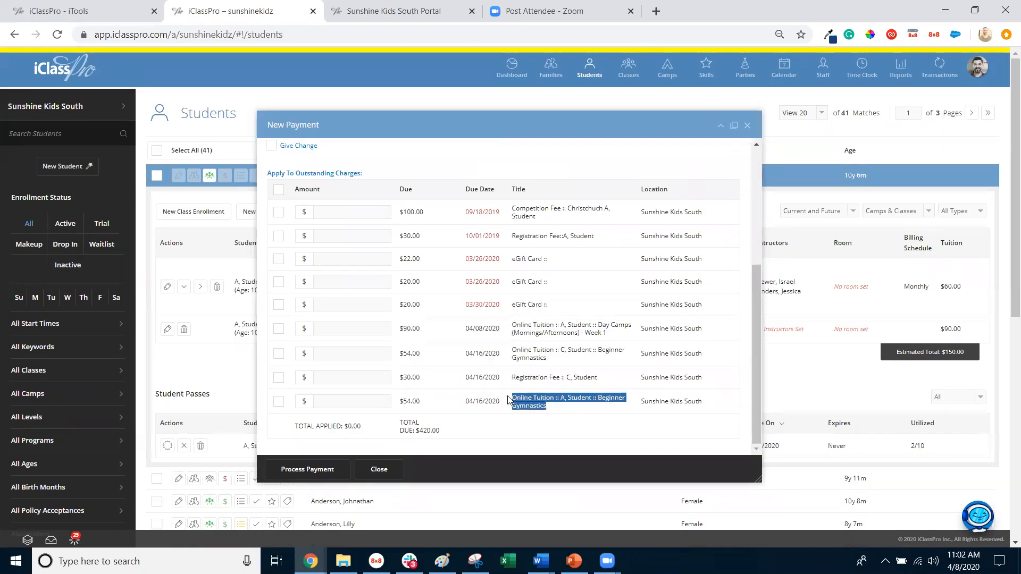
left_click(524, 373)
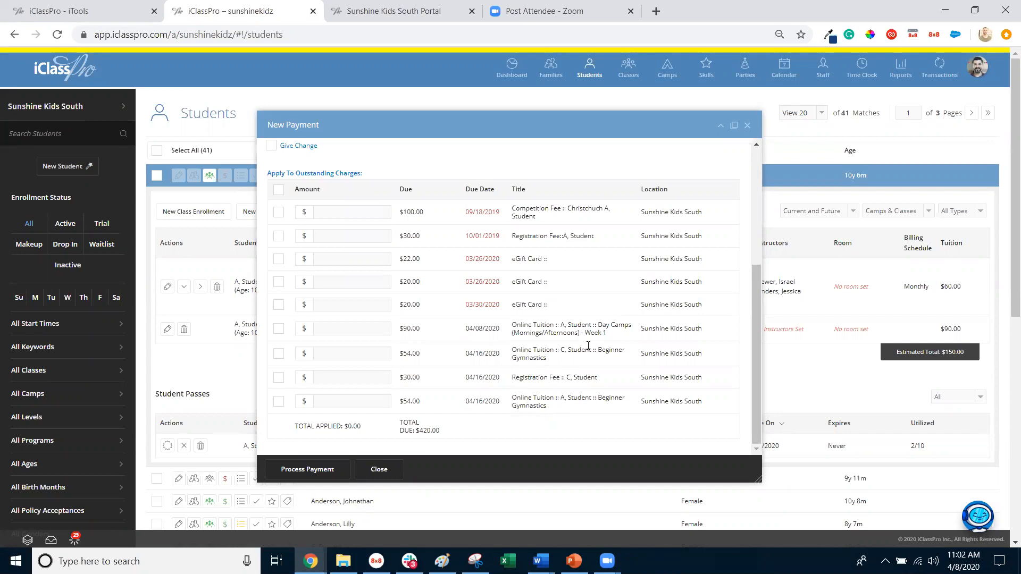
left_click_drag(617, 339, 383, 327)
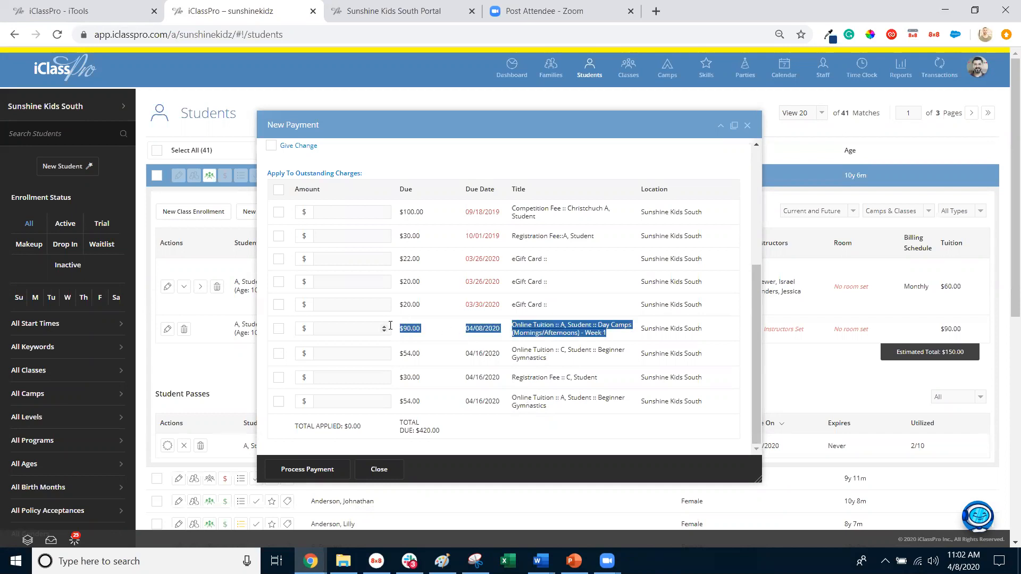
scroll(329, 258, "up", 4)
left_click(328, 272)
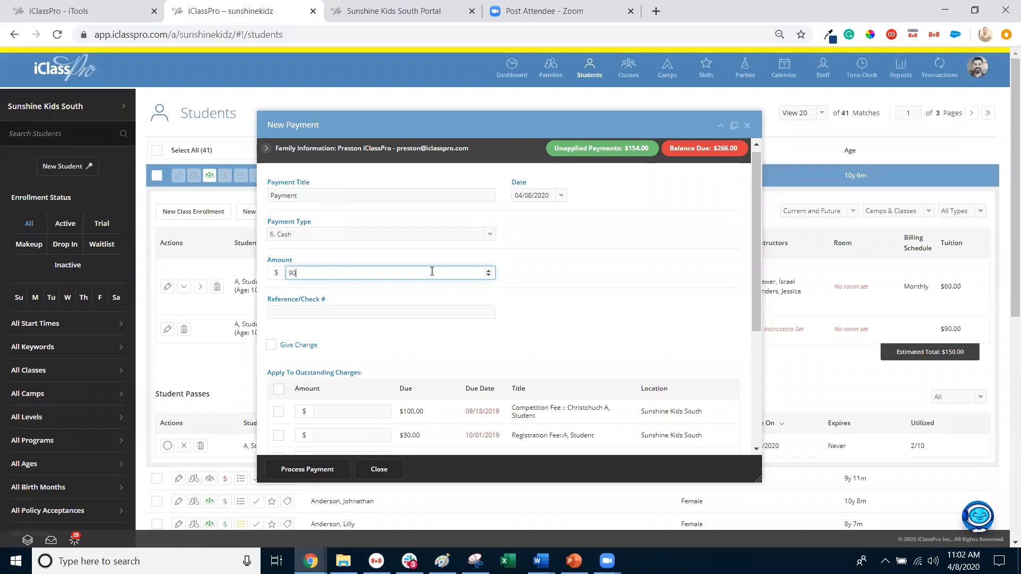
Apply the payment to the Day Camps (Mornings/Afternoons) - Week 1 tuition charge, process it, and dismiss the receipt options.
scroll(432, 271, "down", 5)
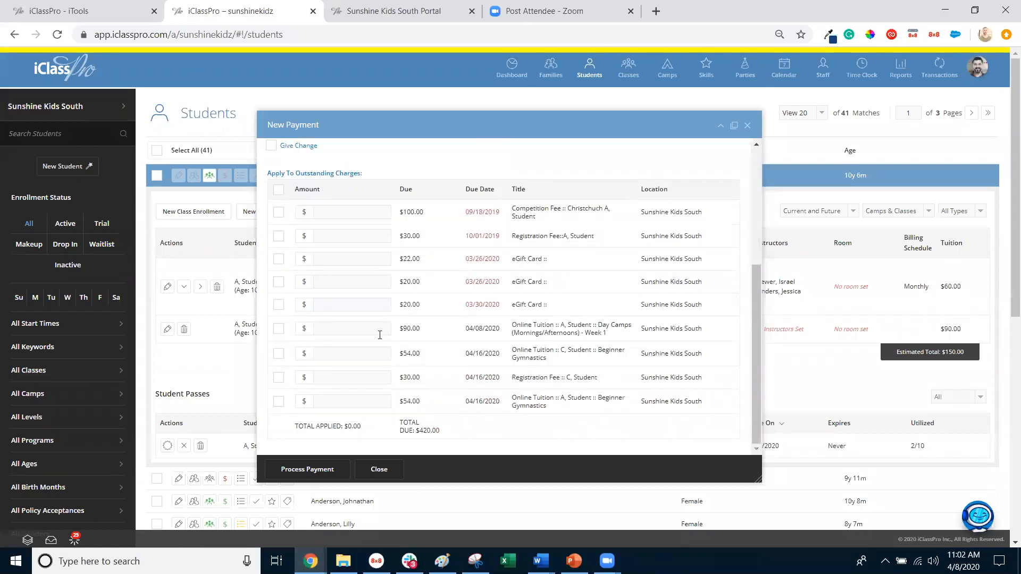
left_click(278, 329)
left_click(307, 470)
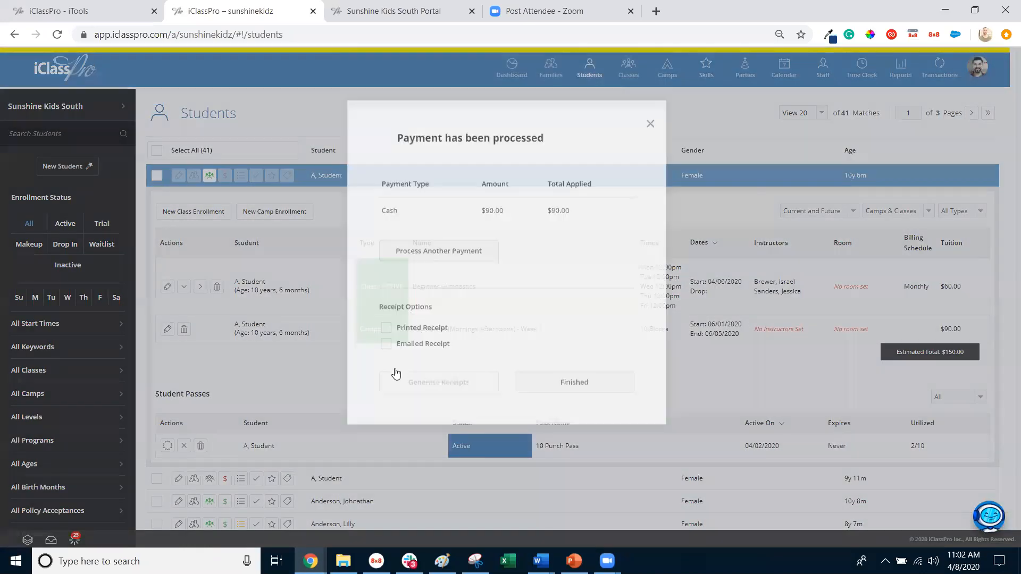
left_click(649, 158)
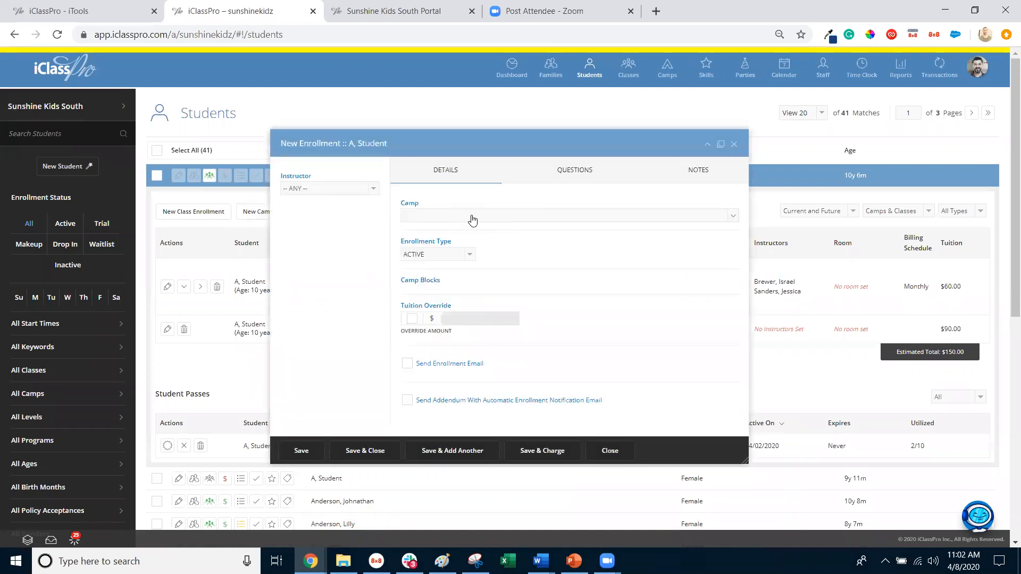
In a new camp enrollment for Student A, choose Open Gym - April and select the Apr 5 and Apr 26, 2019 blocks.
left_click(469, 216)
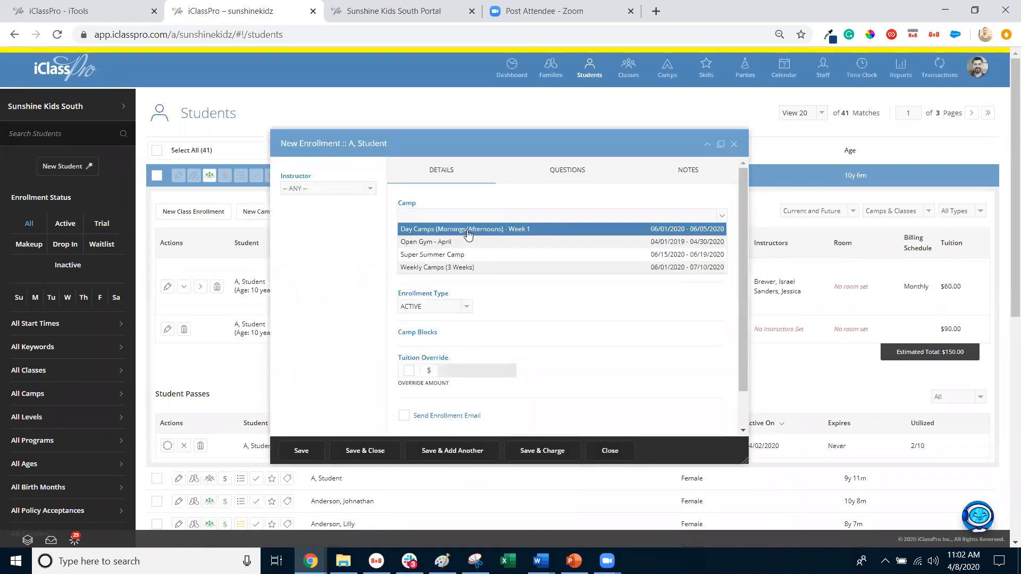
left_click(473, 242)
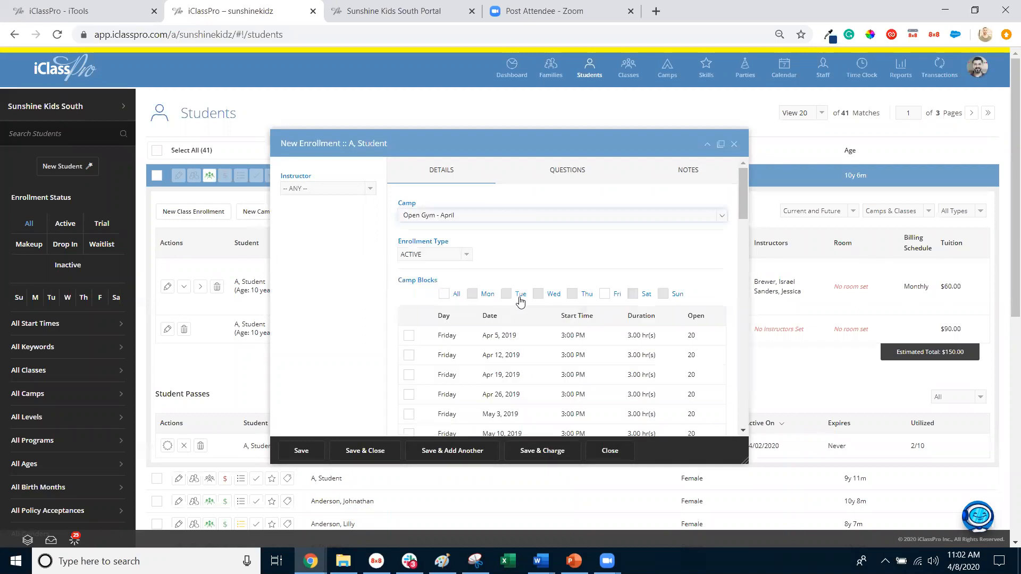
scroll(541, 268, "down", 1)
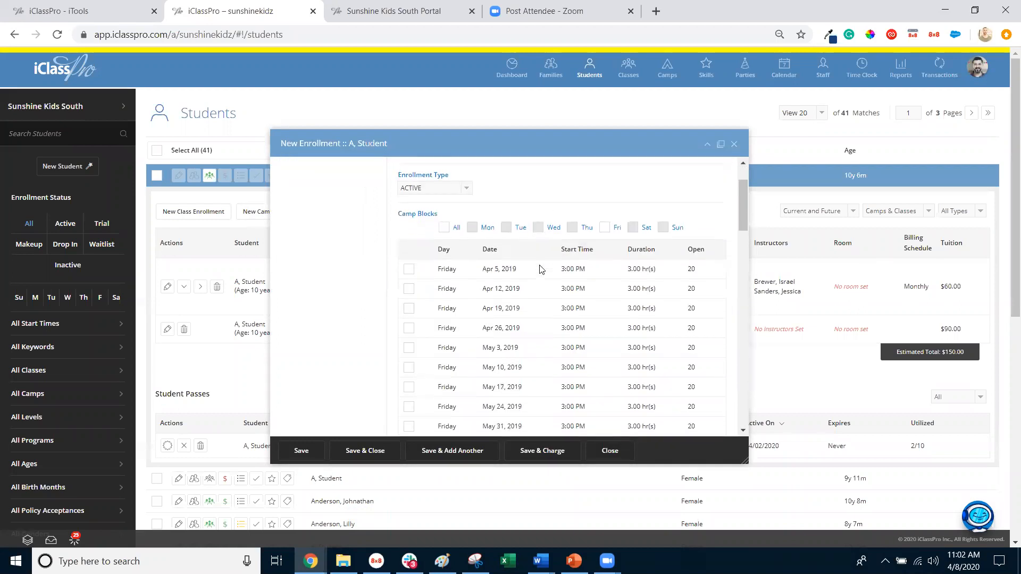
left_click(410, 271)
left_click(409, 281)
left_click(409, 337)
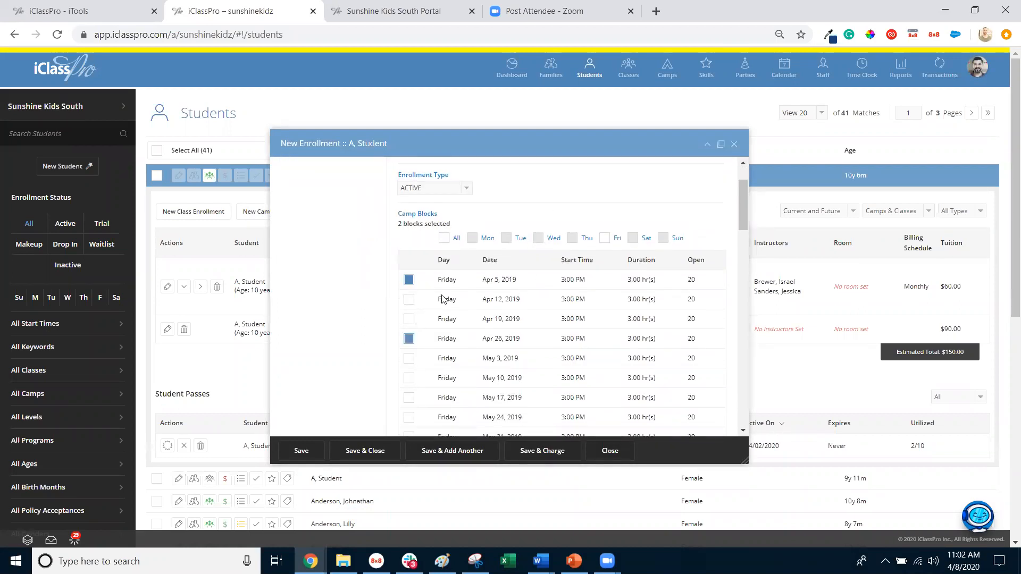
scroll(494, 269, "down", 12)
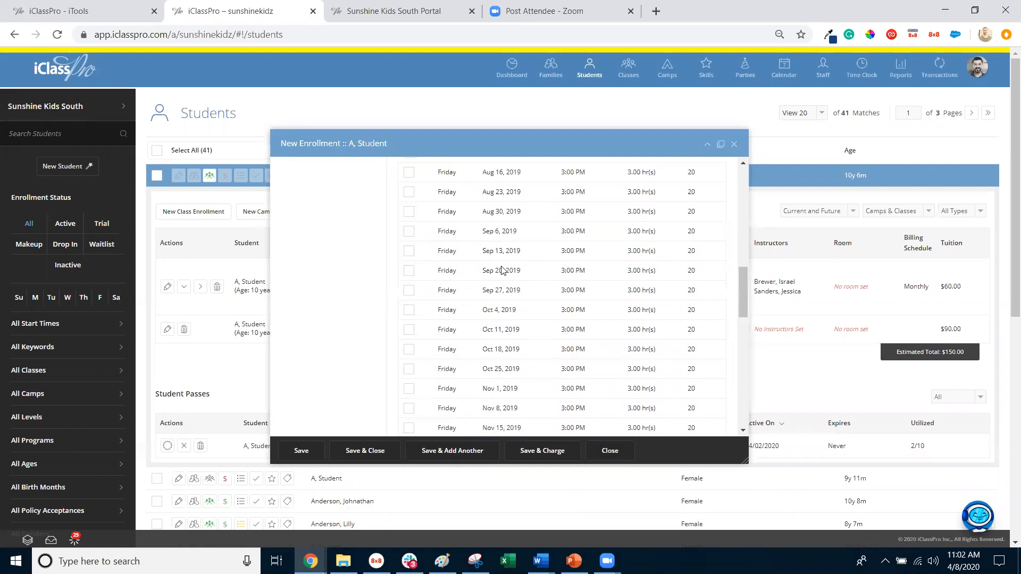
scroll(447, 302, "up", 12)
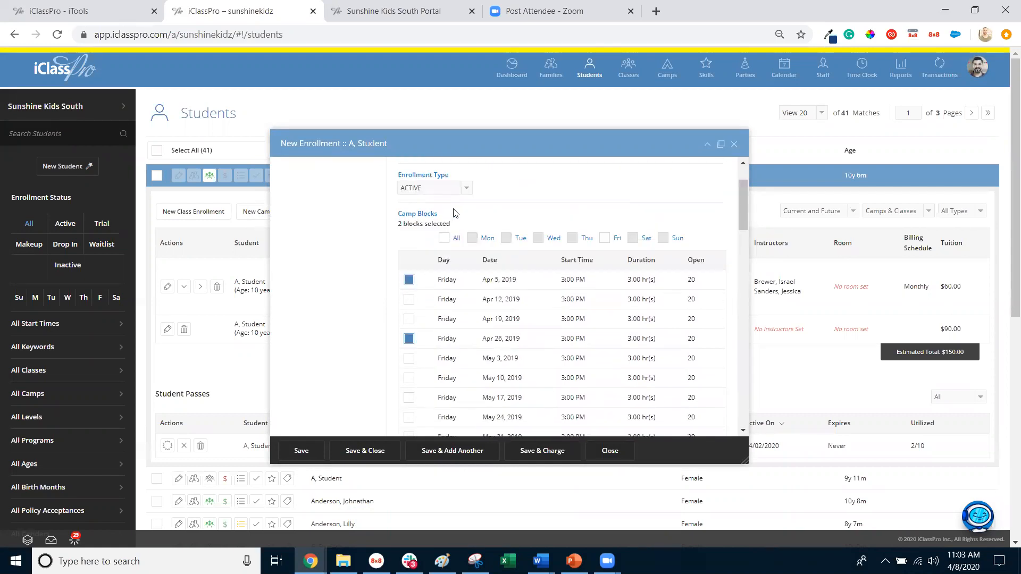
Switch the enrollment to Super Summer Camp and select the Tuesday Jun 16 and Thursday Jun 18, 2020 blocks.
left_click(455, 216)
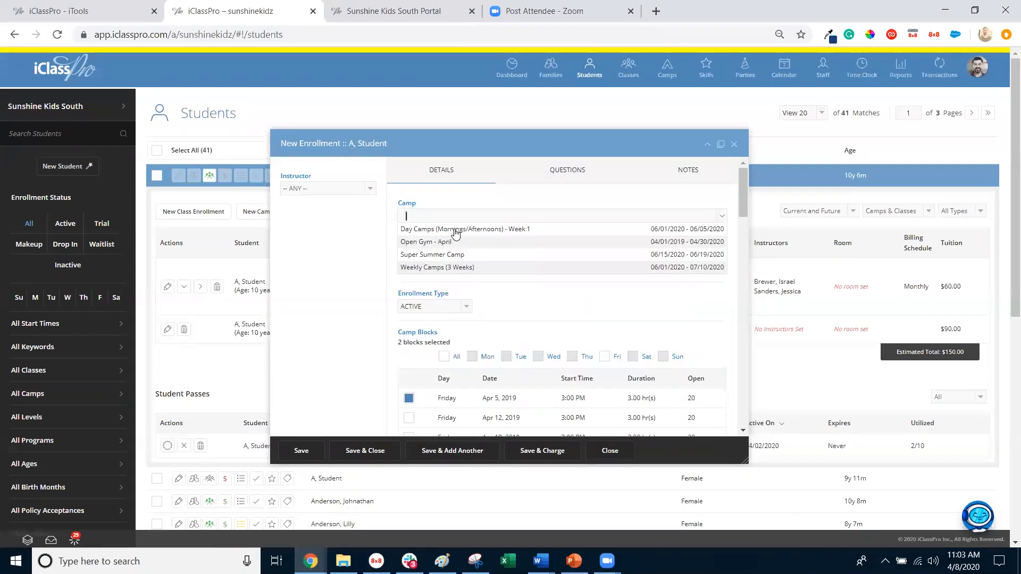
left_click(446, 255)
scroll(470, 259, "down", 1)
scroll(470, 260, "down", 3)
scroll(425, 319, "up", 3)
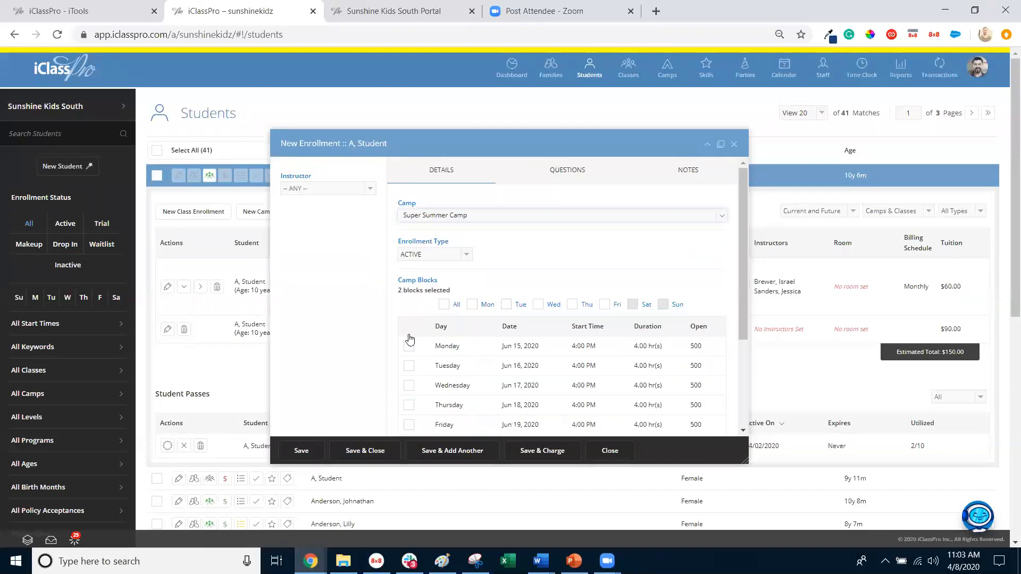
left_click(408, 365)
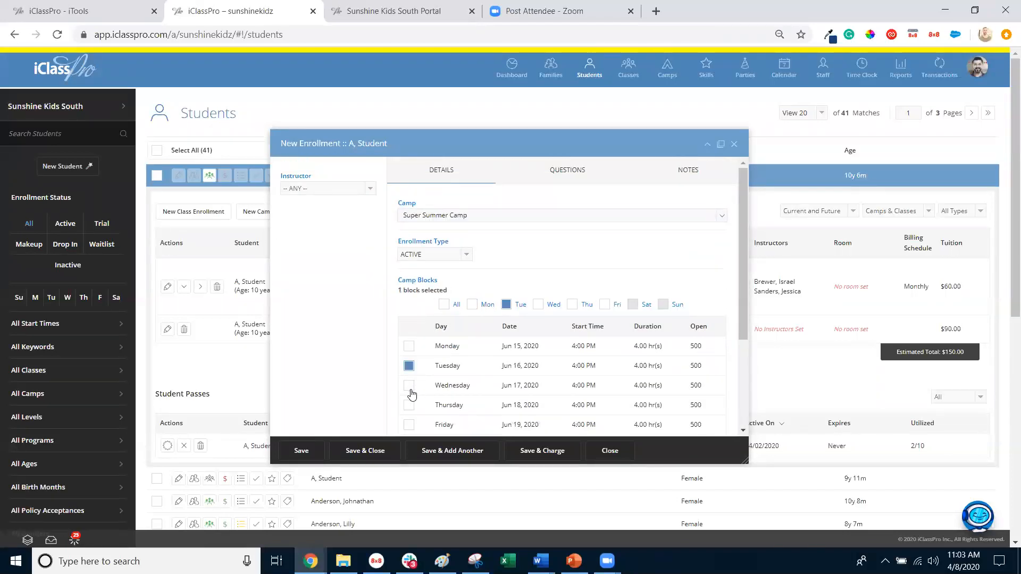
left_click(408, 405)
Enable sending the enrollment email for the Super Summer Camp enrollment.
scroll(505, 320, "down", 2)
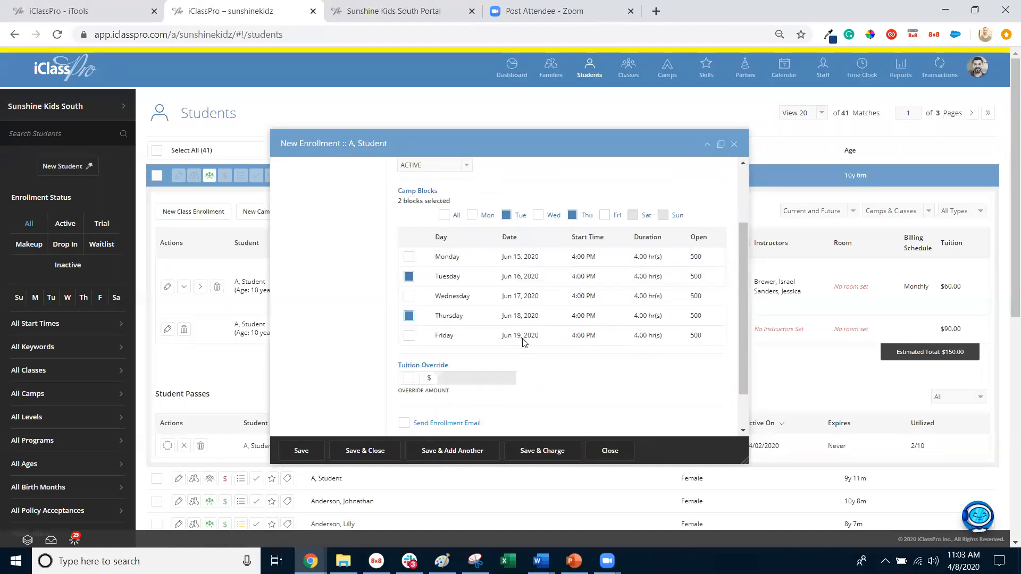
scroll(524, 343, "down", 1)
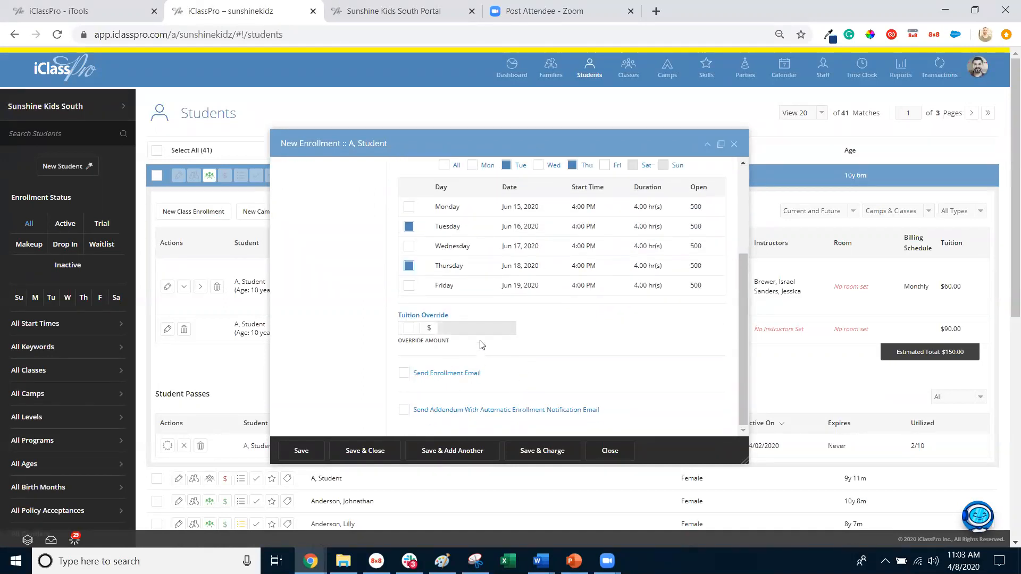
left_click(404, 373)
scroll(597, 362, "up", 3)
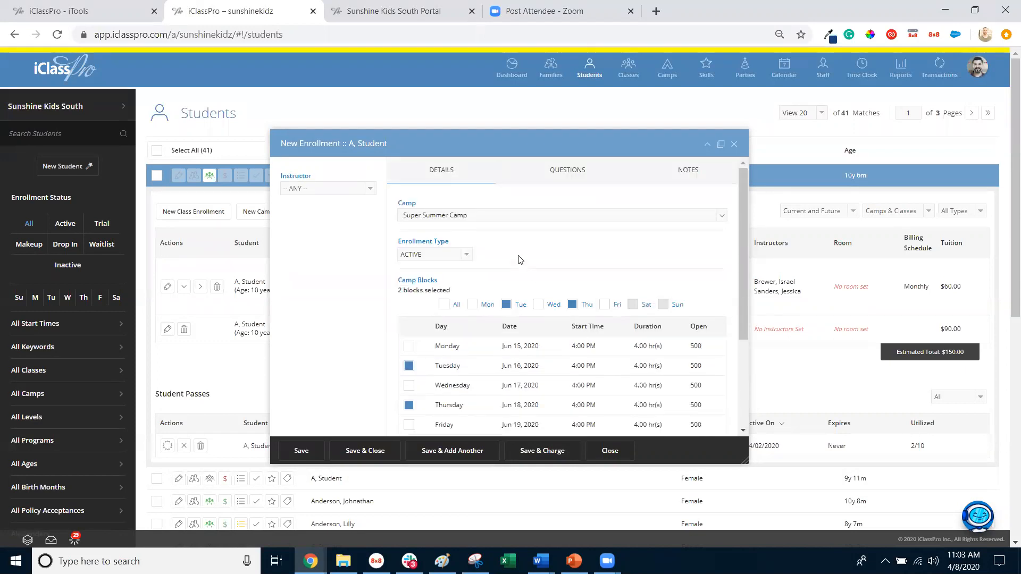
Switch the enrollment to Weekly Camps (3 Weeks) and review its blocks by week alias.
left_click(473, 217)
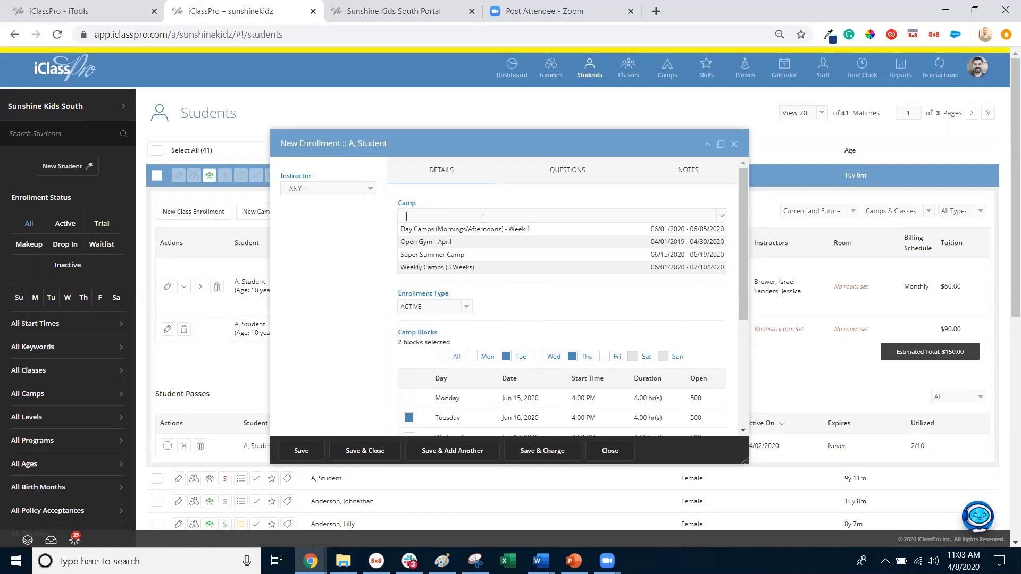
left_click(461, 267)
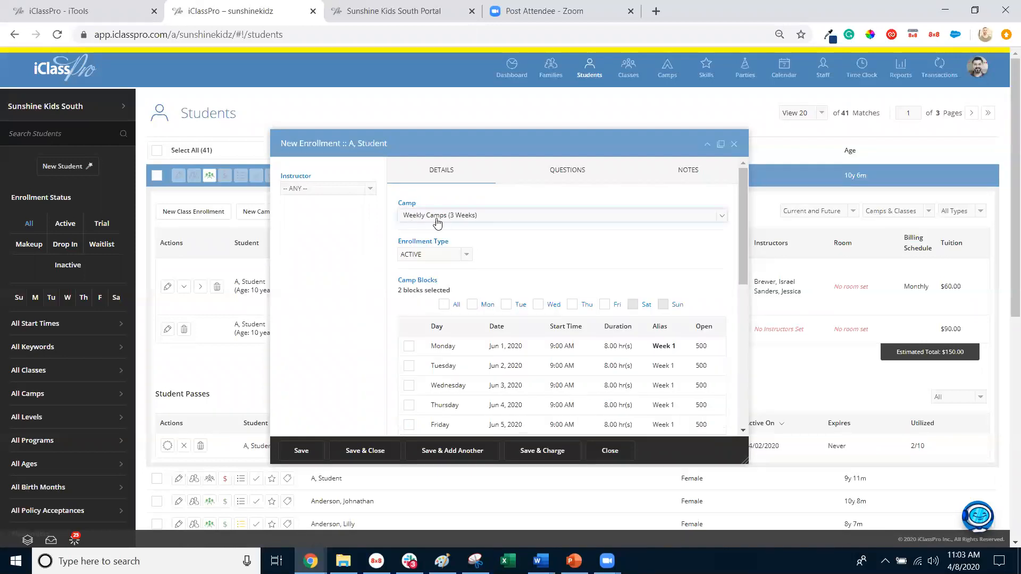
scroll(564, 232, "down", 5)
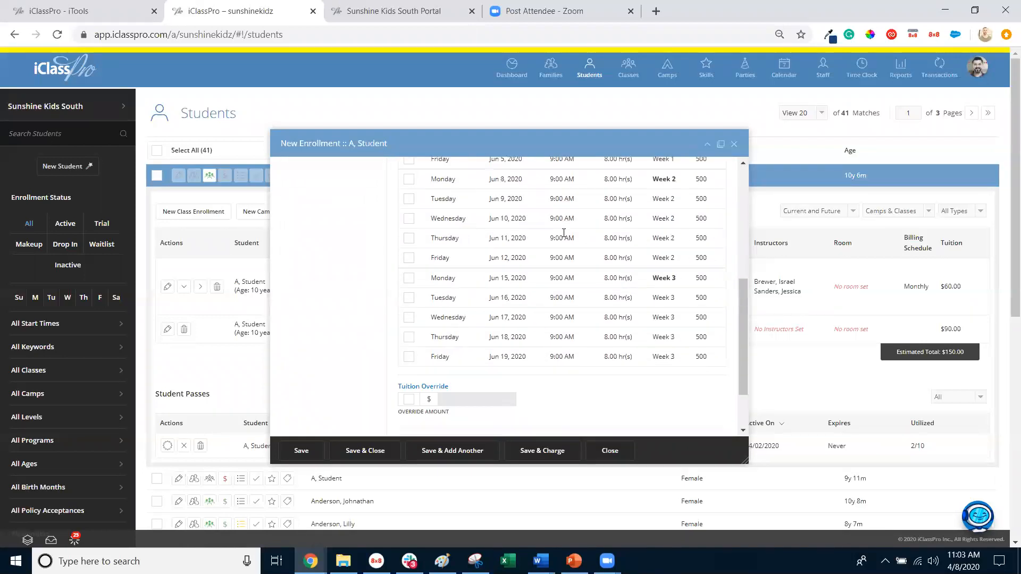
scroll(495, 268, "up", 4)
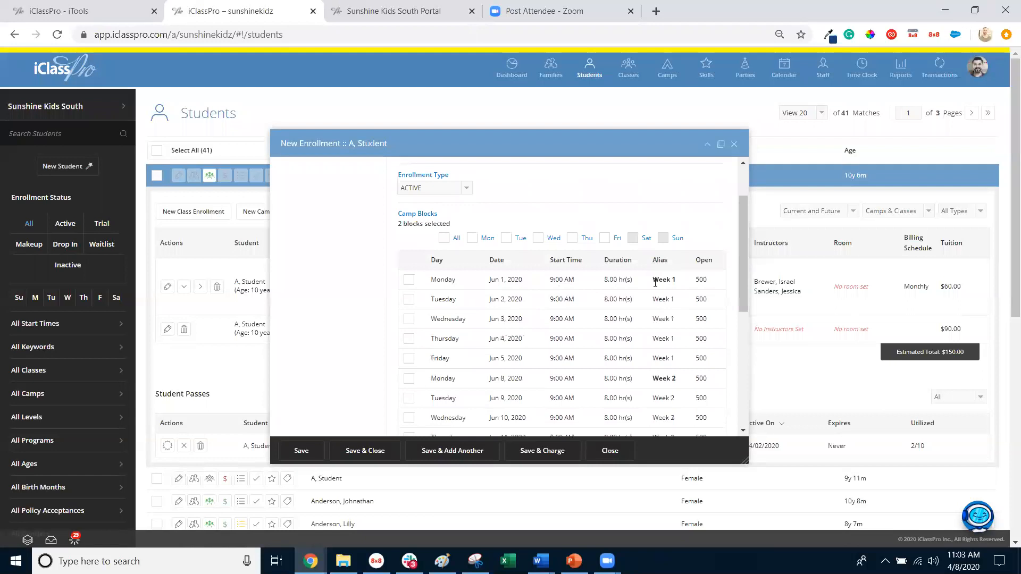
scroll(663, 378, "down", 3)
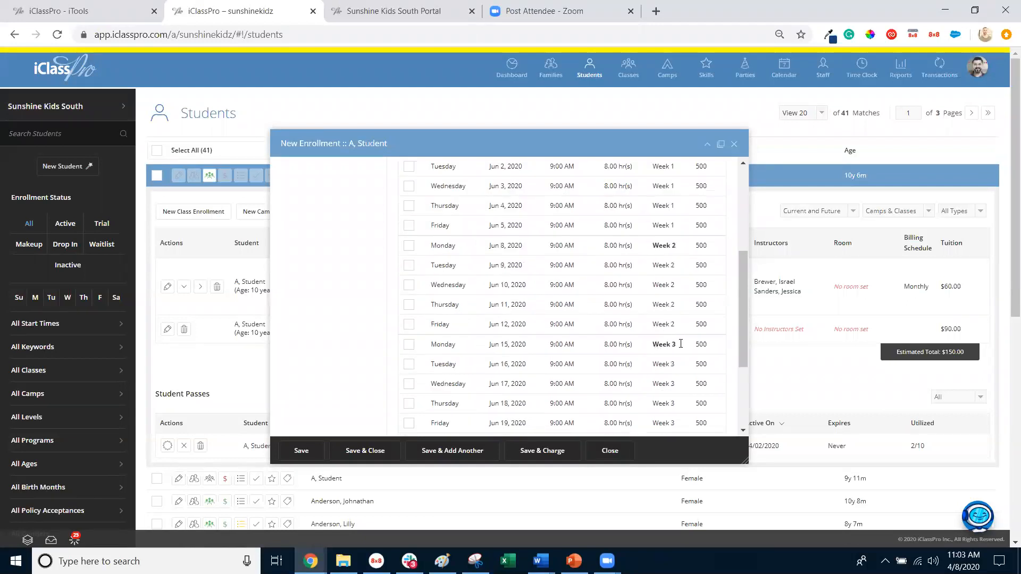
scroll(635, 338, "up", 3)
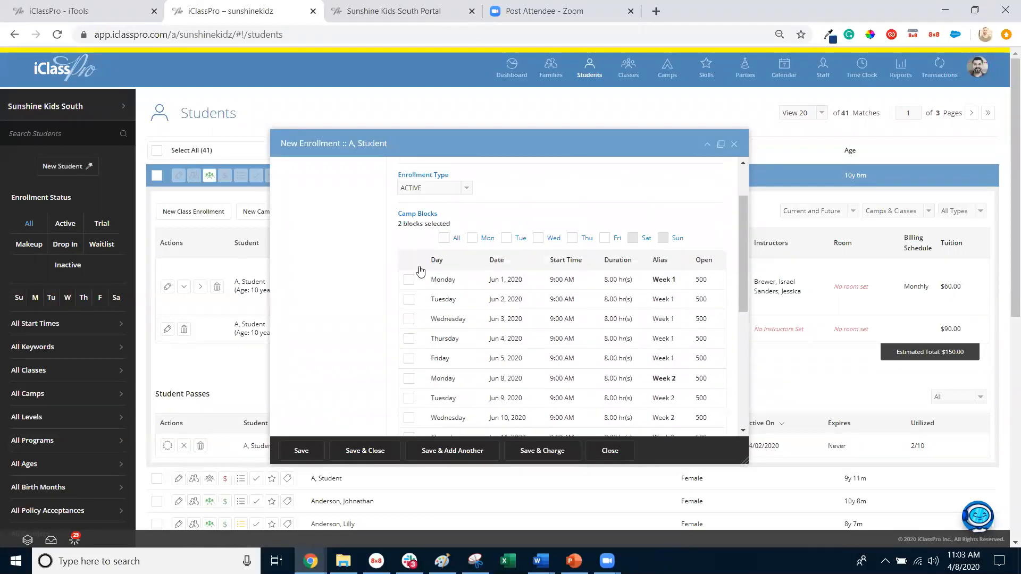
Toggle all Weekly Camps blocks on and off, and select every Monday, Wednesday and Thursday block by whole day.
left_click(443, 239)
left_click(443, 238)
left_click(473, 239)
left_click(538, 239)
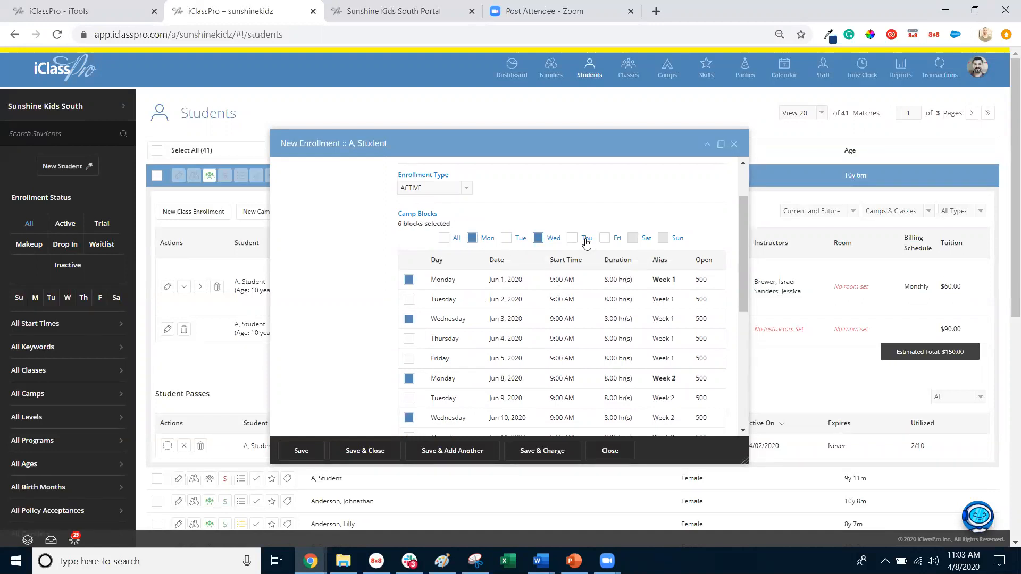
left_click(572, 239)
Close the new enrollment without saving it and minimize the browser window.
scroll(412, 329, "down", 5)
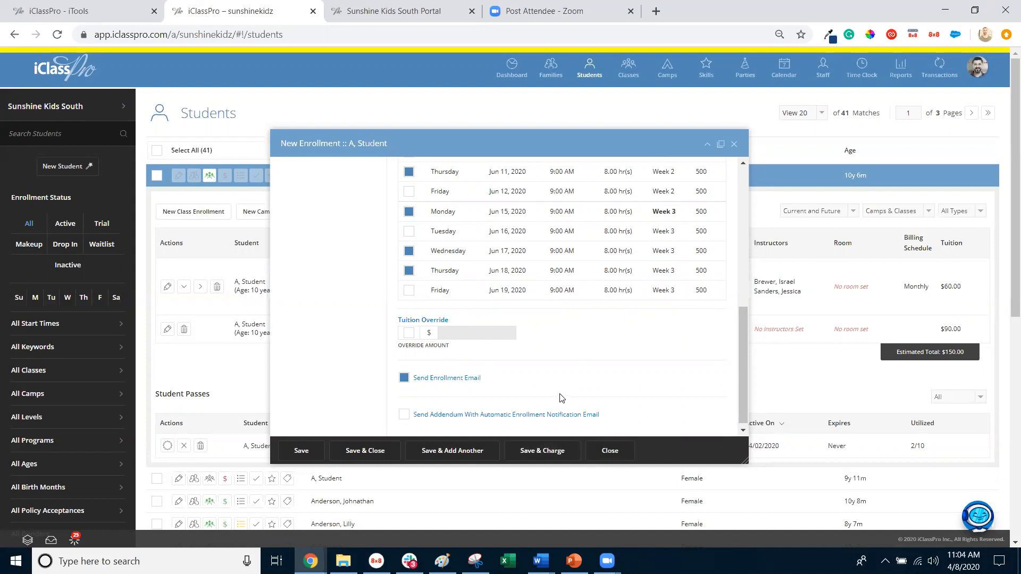
left_click(613, 461)
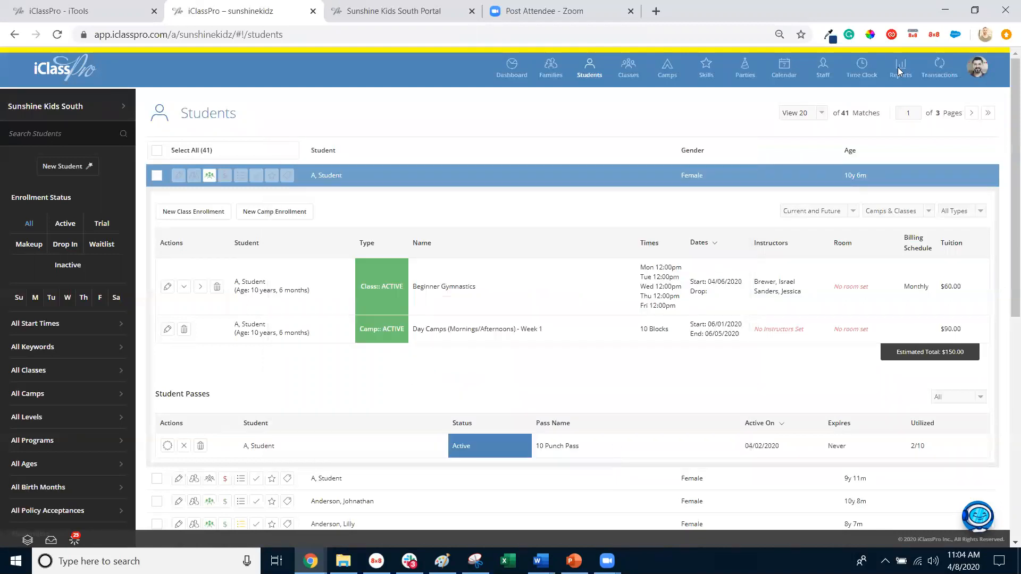
left_click(946, 11)
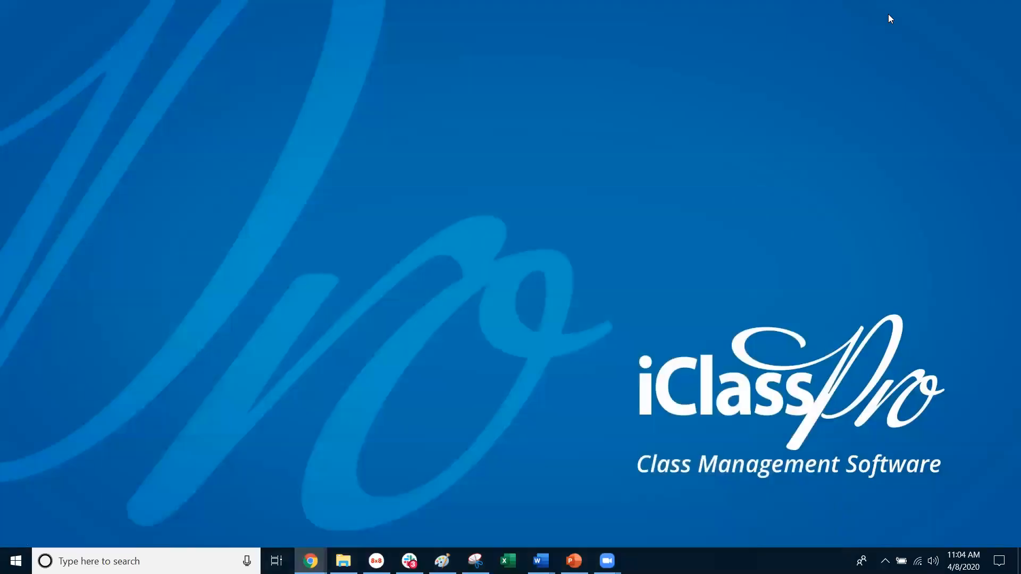